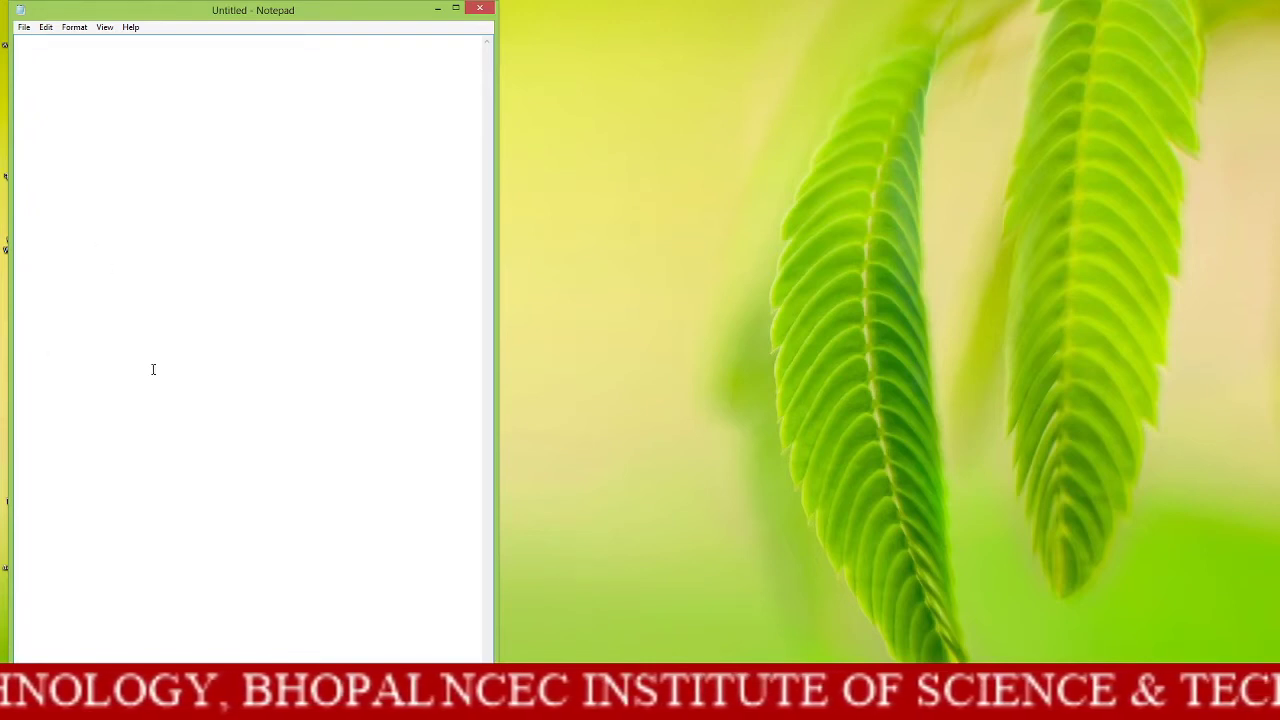
Write the intro note in Notepad about creating multicolour and flag-colour backgrounds in Paint
type("he")
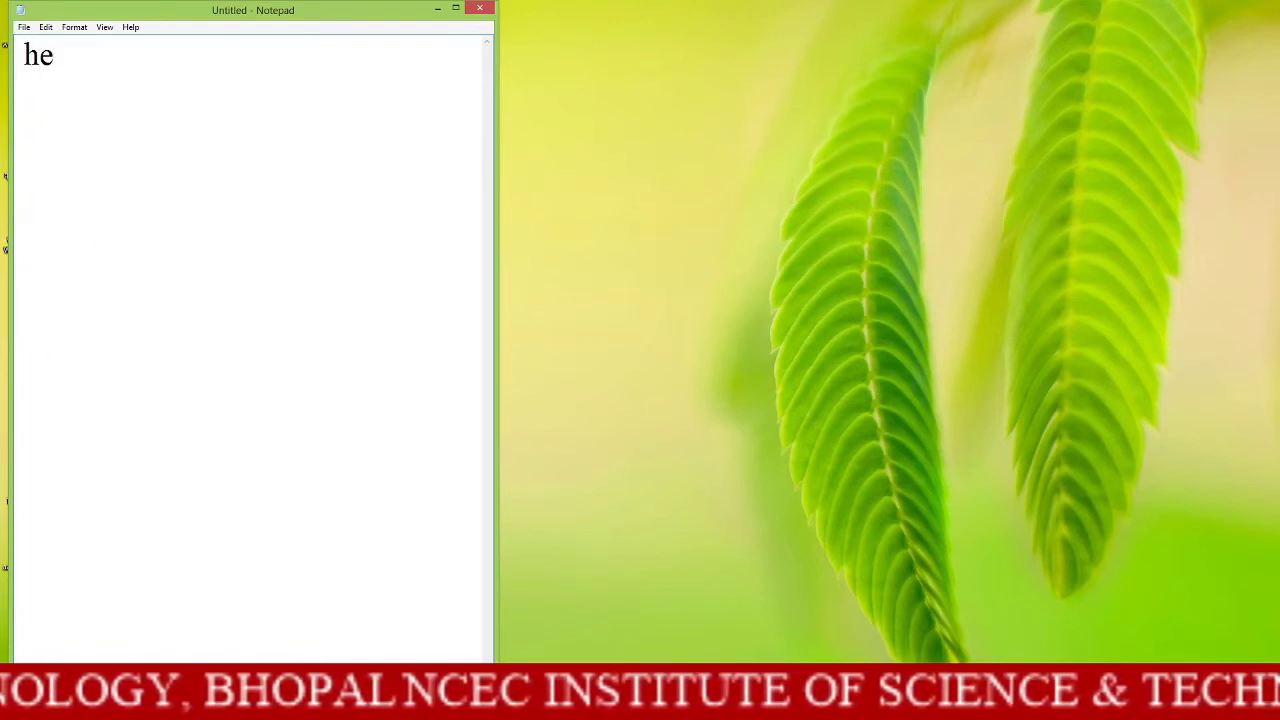
type("llo")
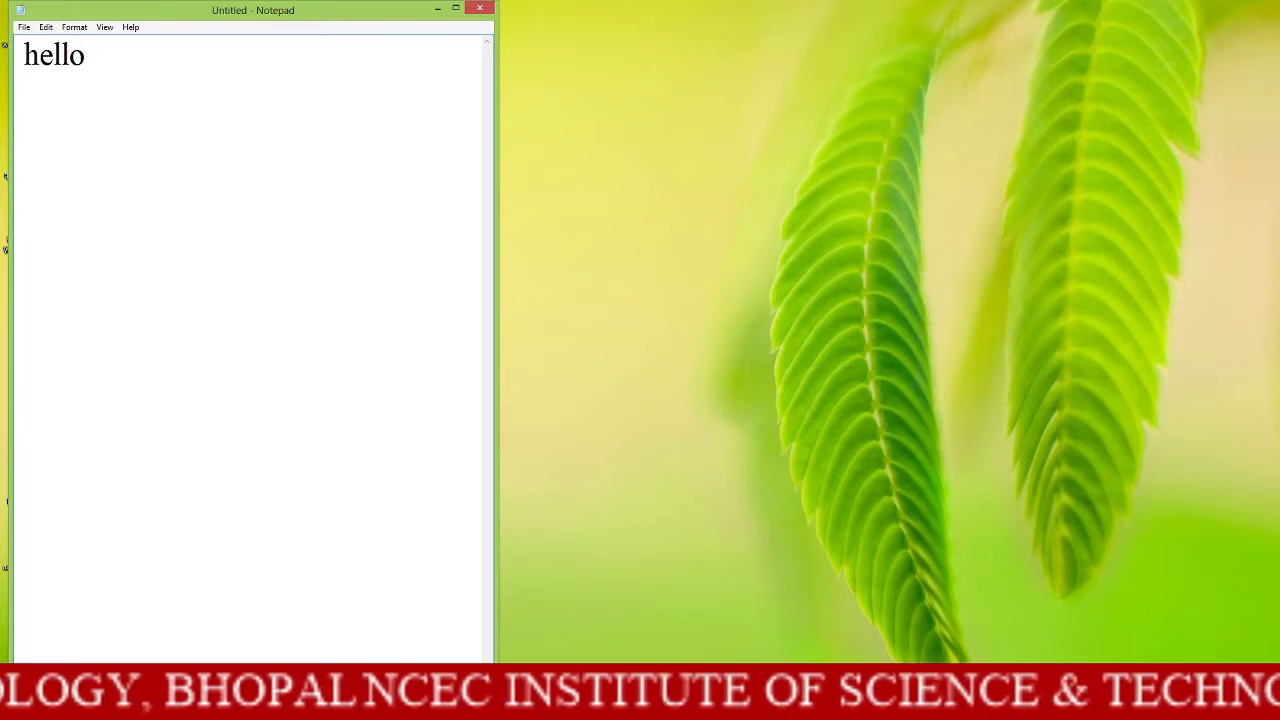
type(" every")
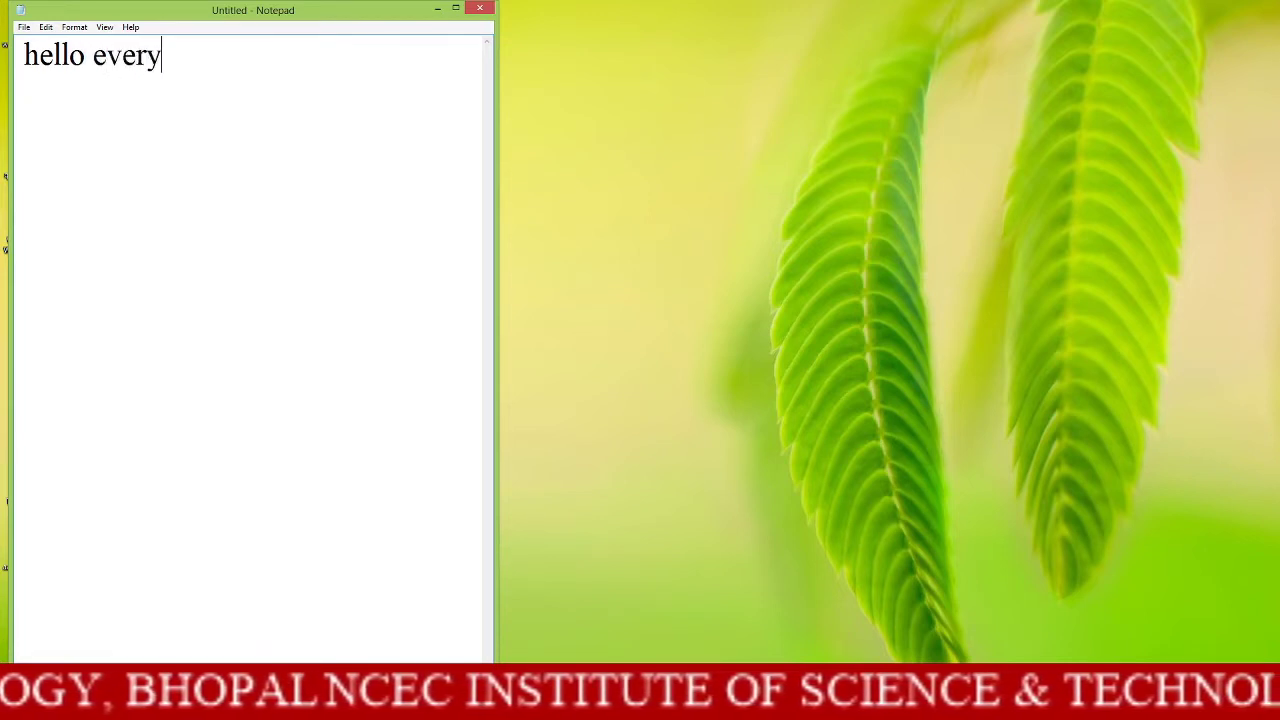
type("one")
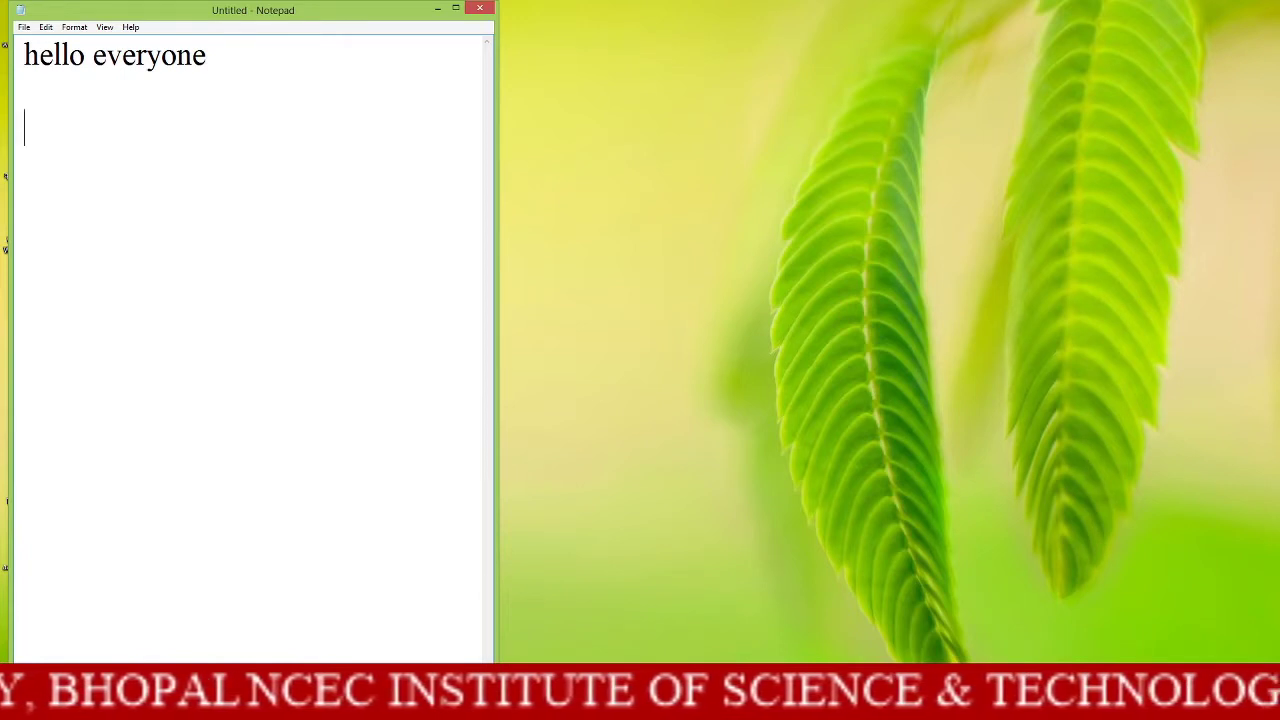
type("create")
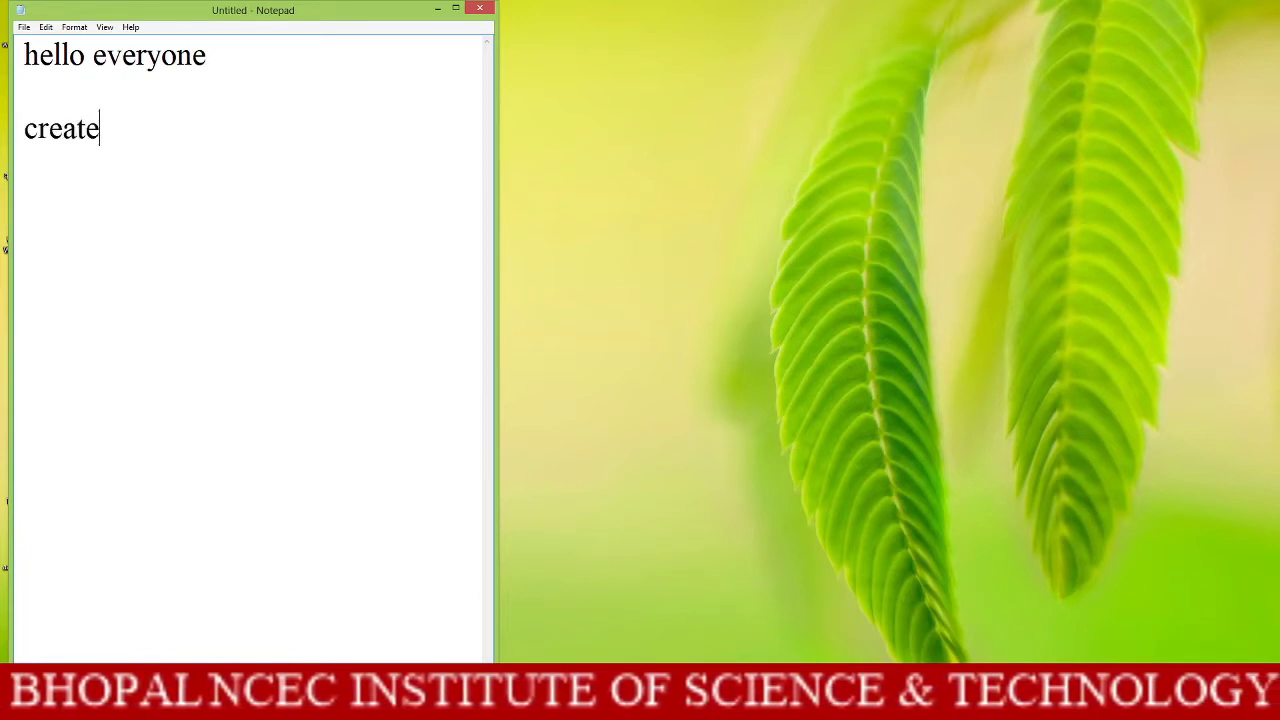
type(" mul")
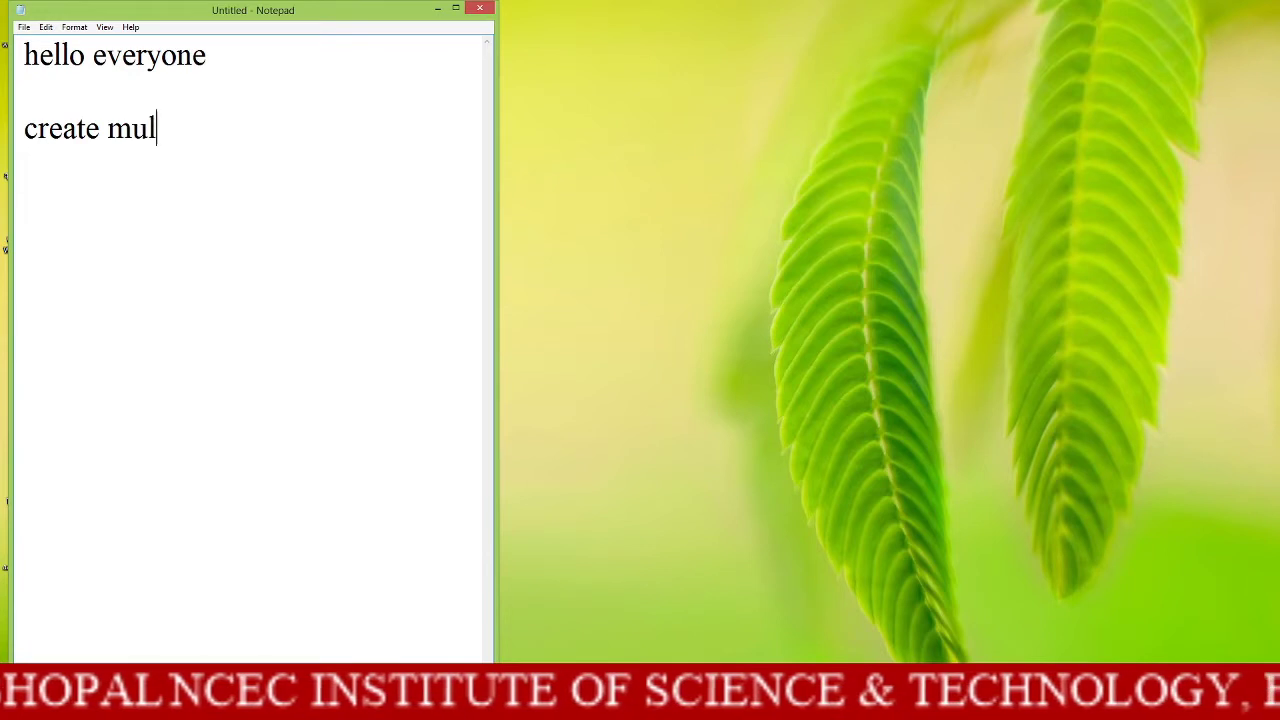
type("tico")
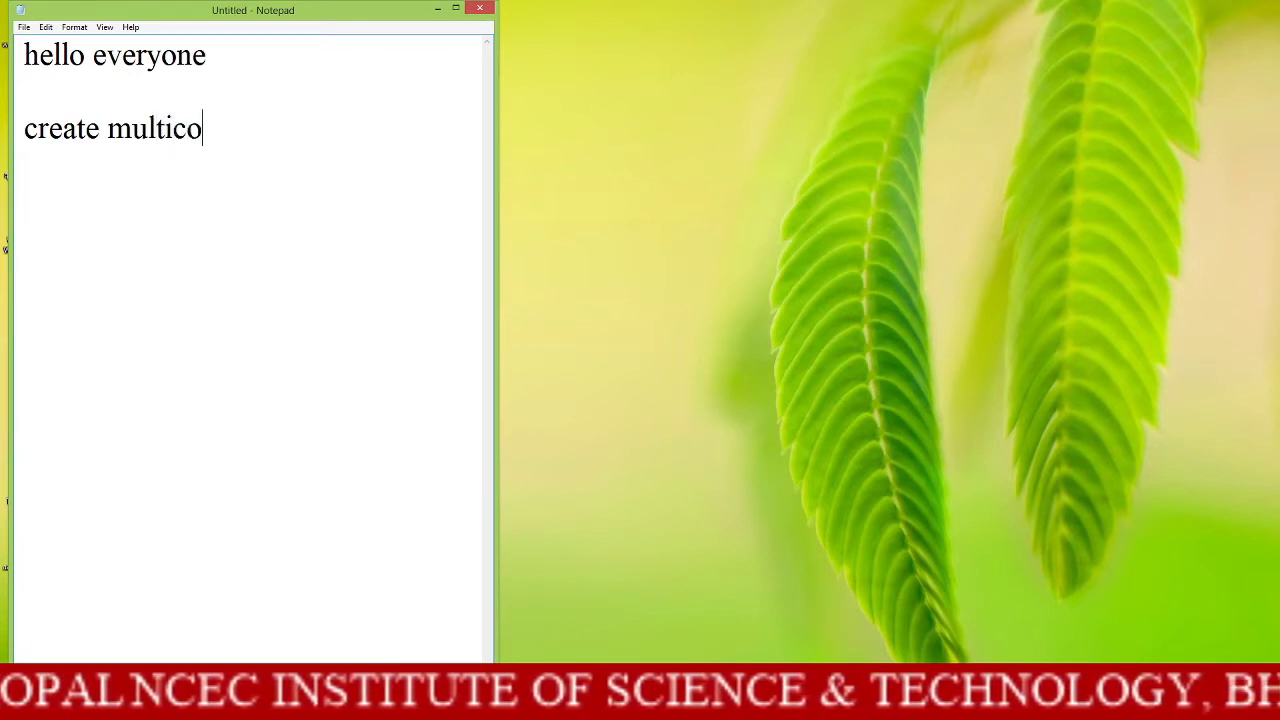
type("lou")
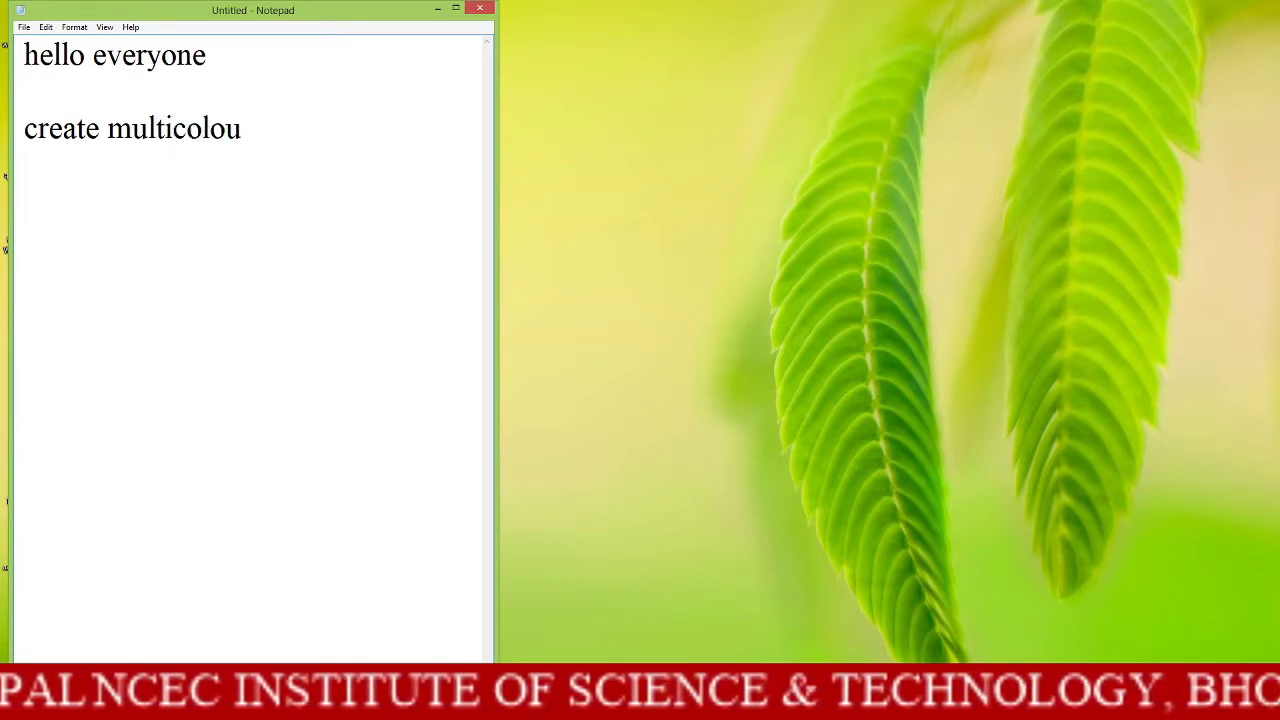
type("r")
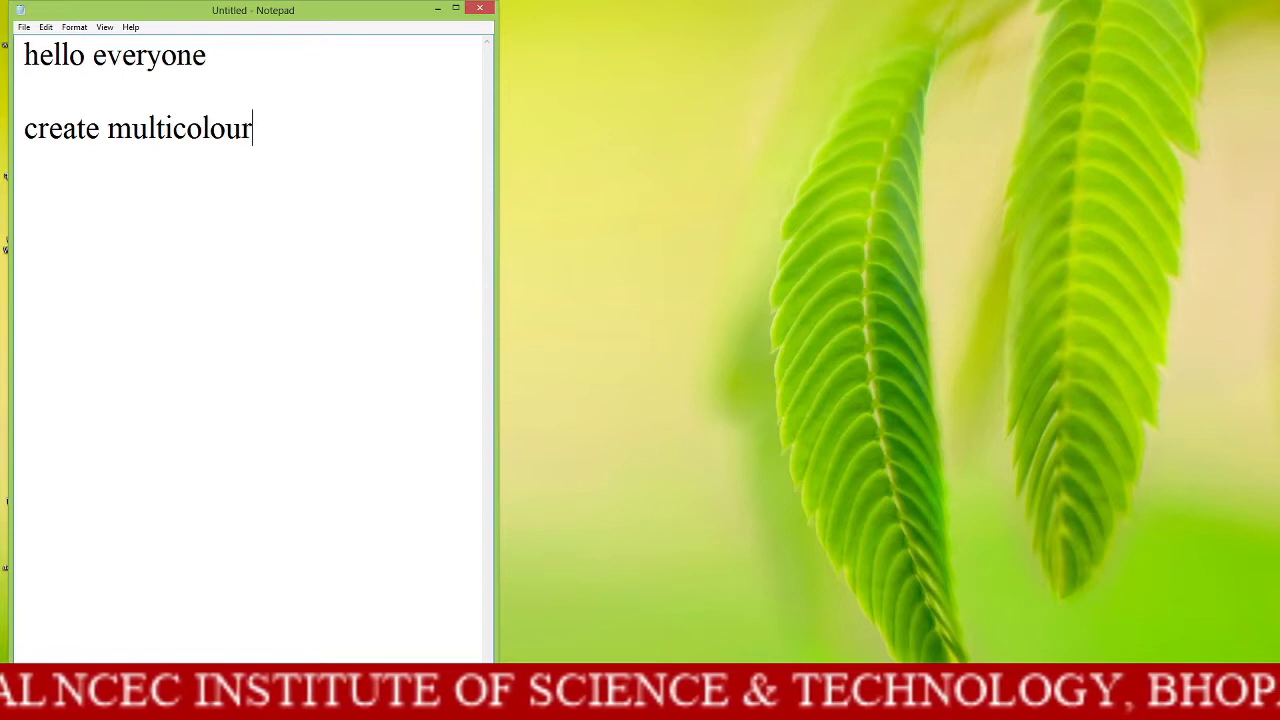
type(" ba")
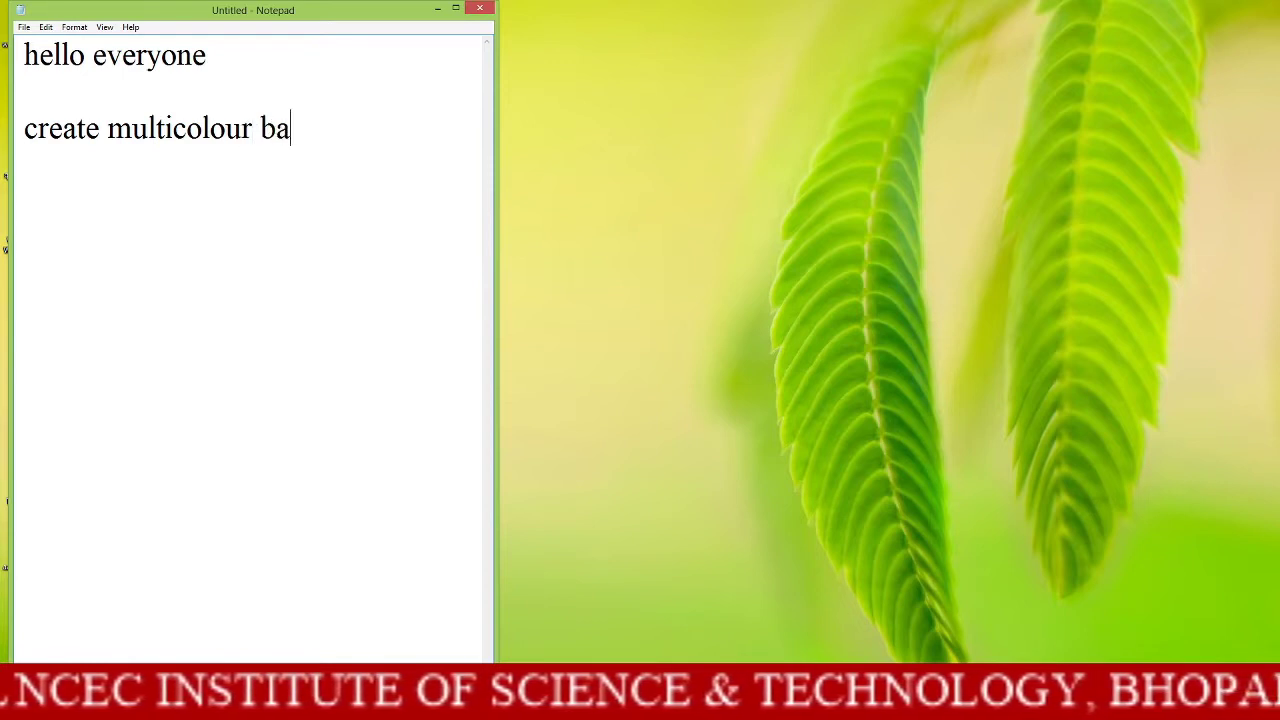
type("ckgroun")
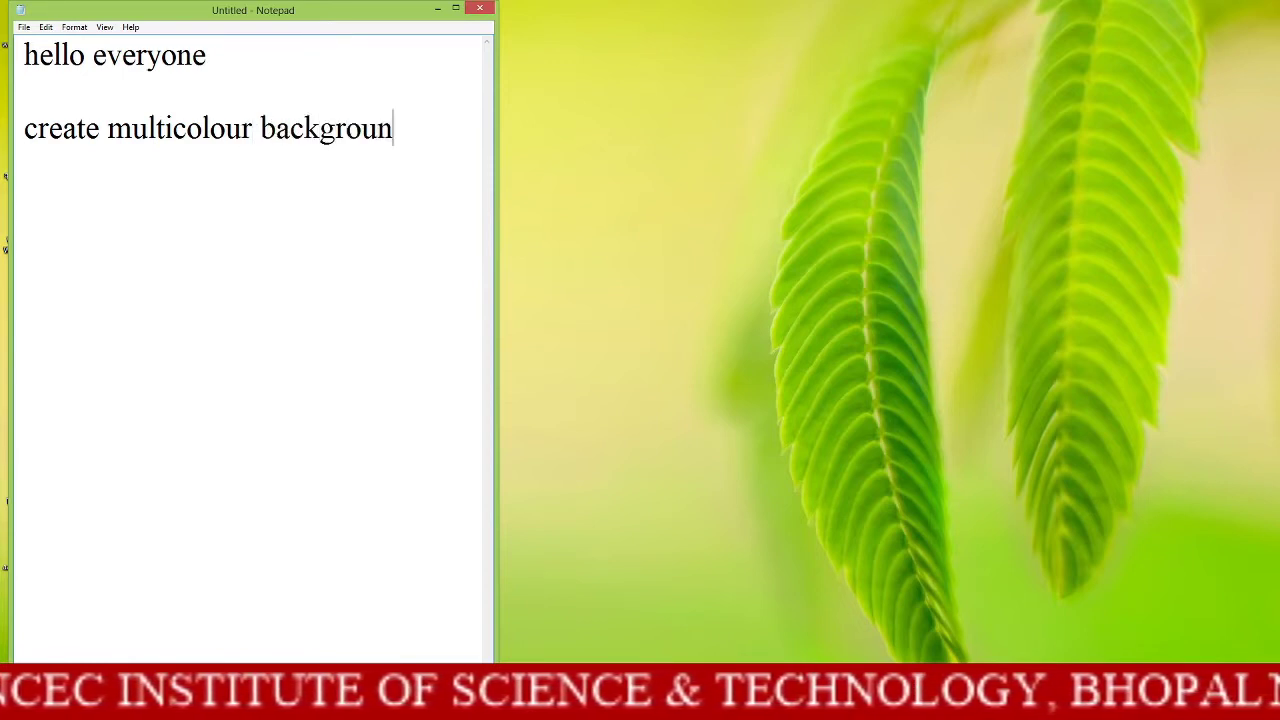
type("din")
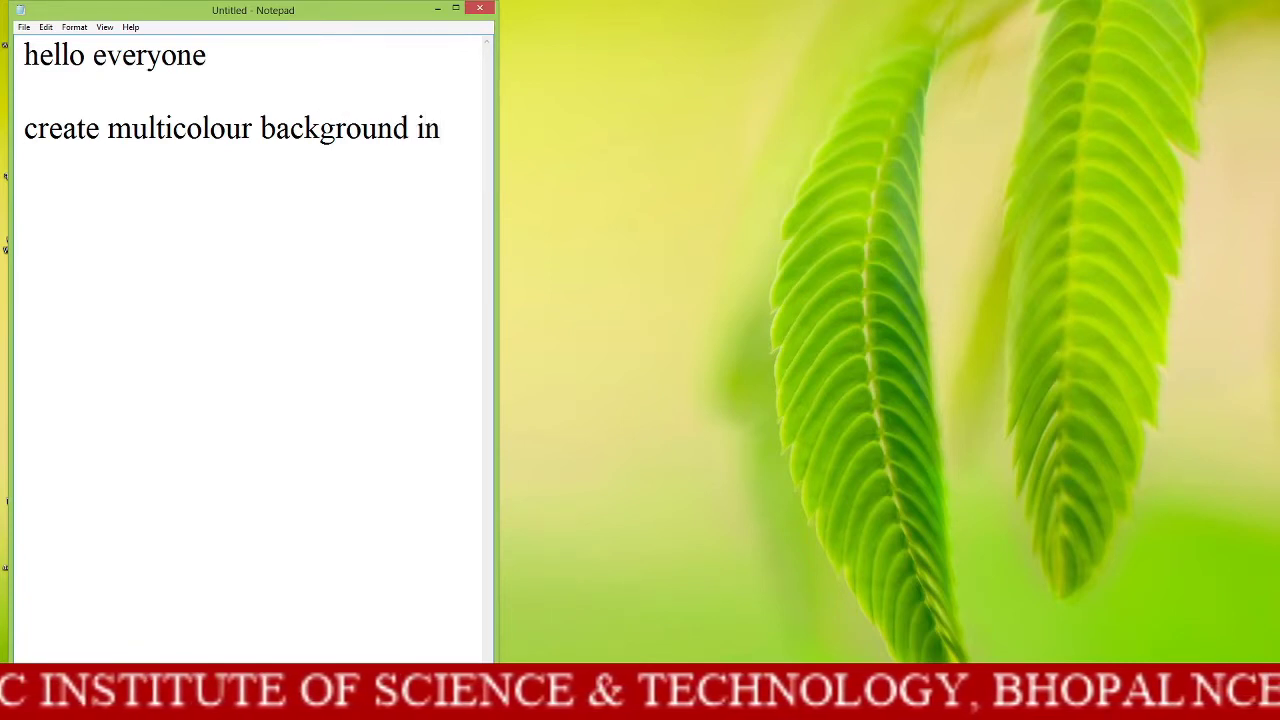
type("p")
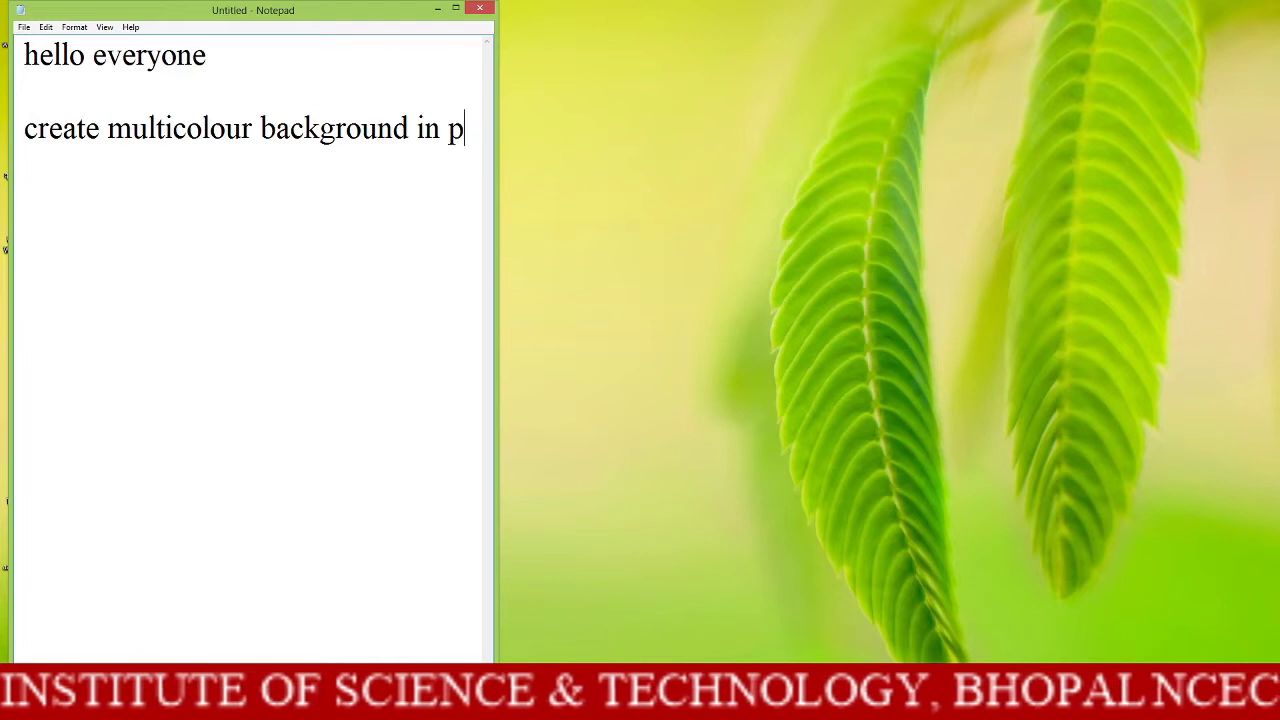
type("ain")
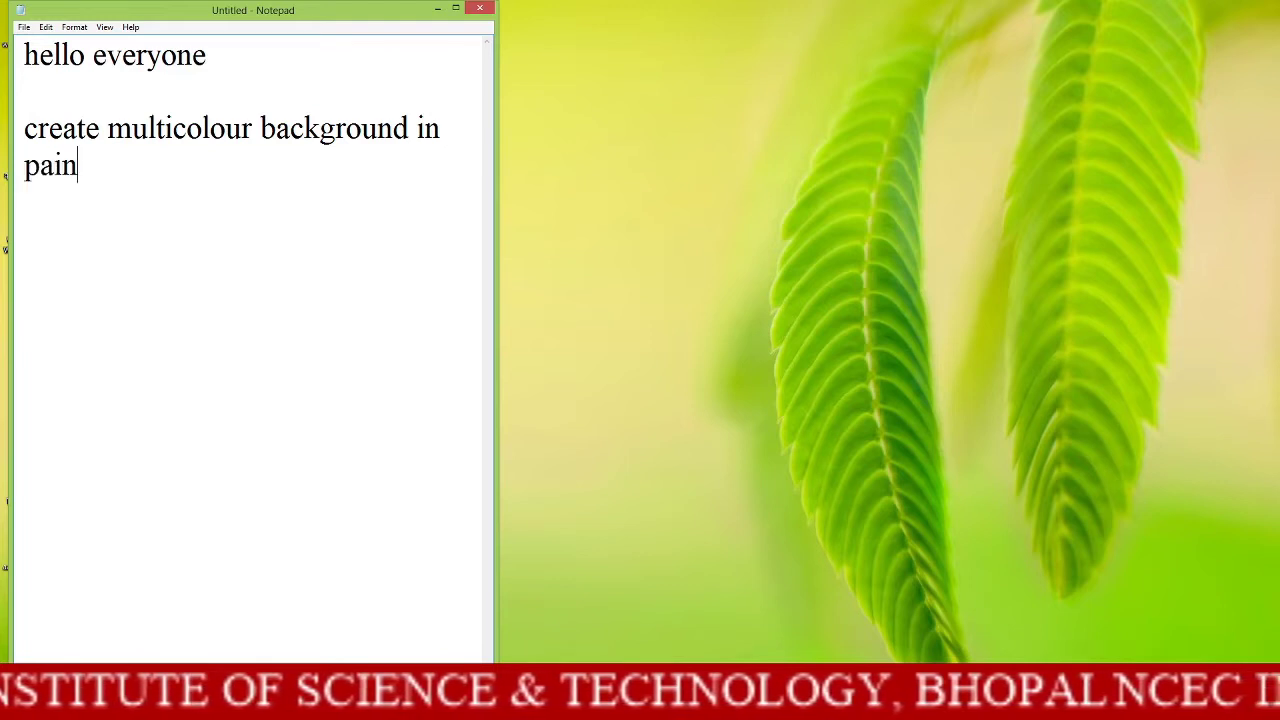
type("t ")
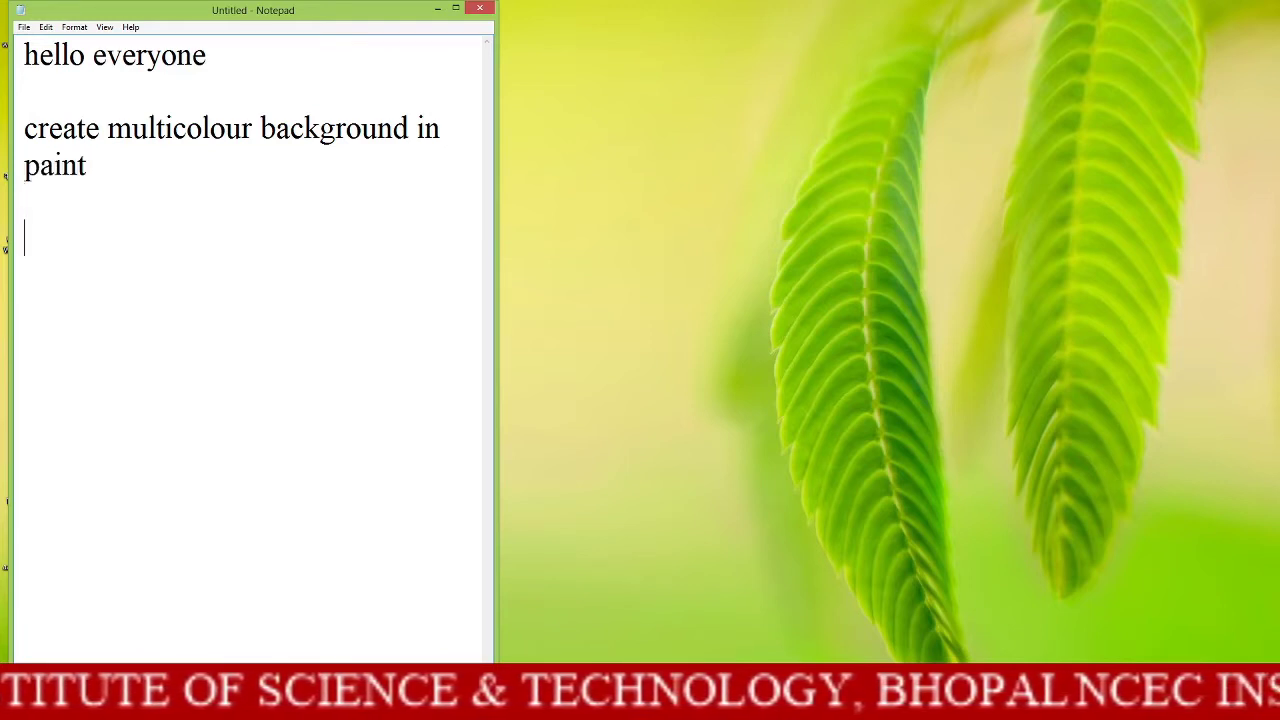
type("& ")
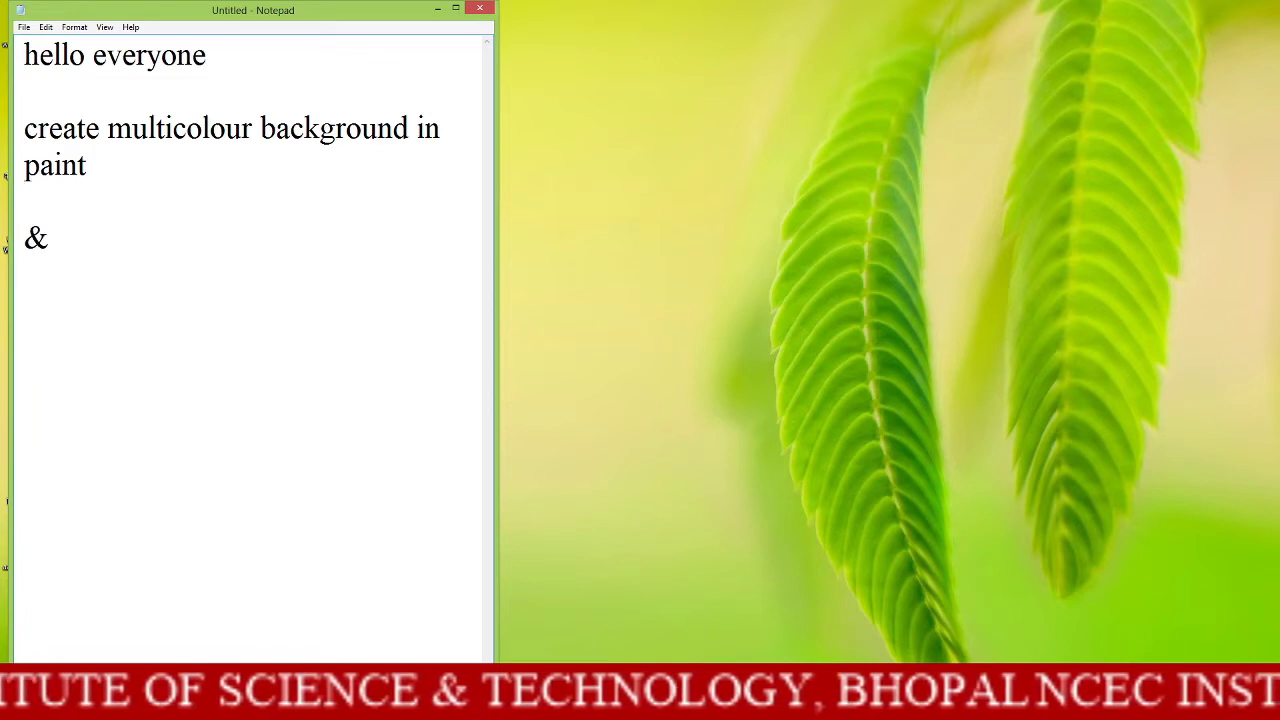
type("mak")
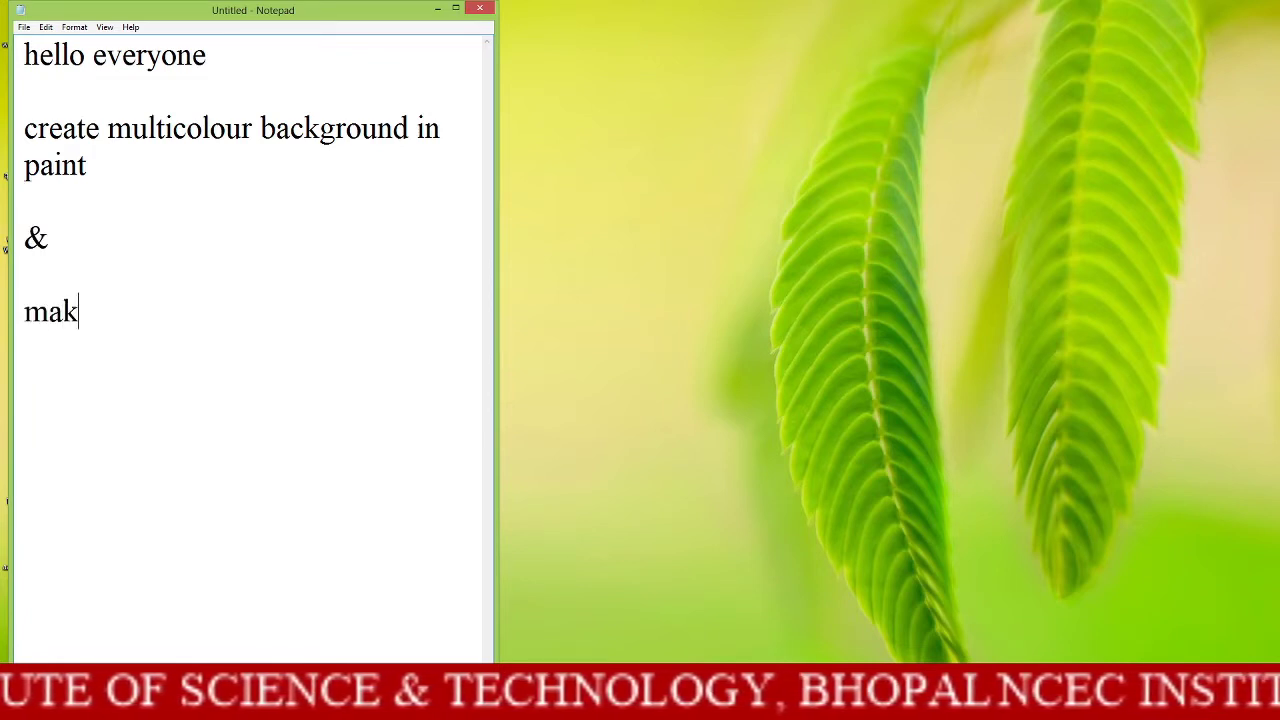
type("e")
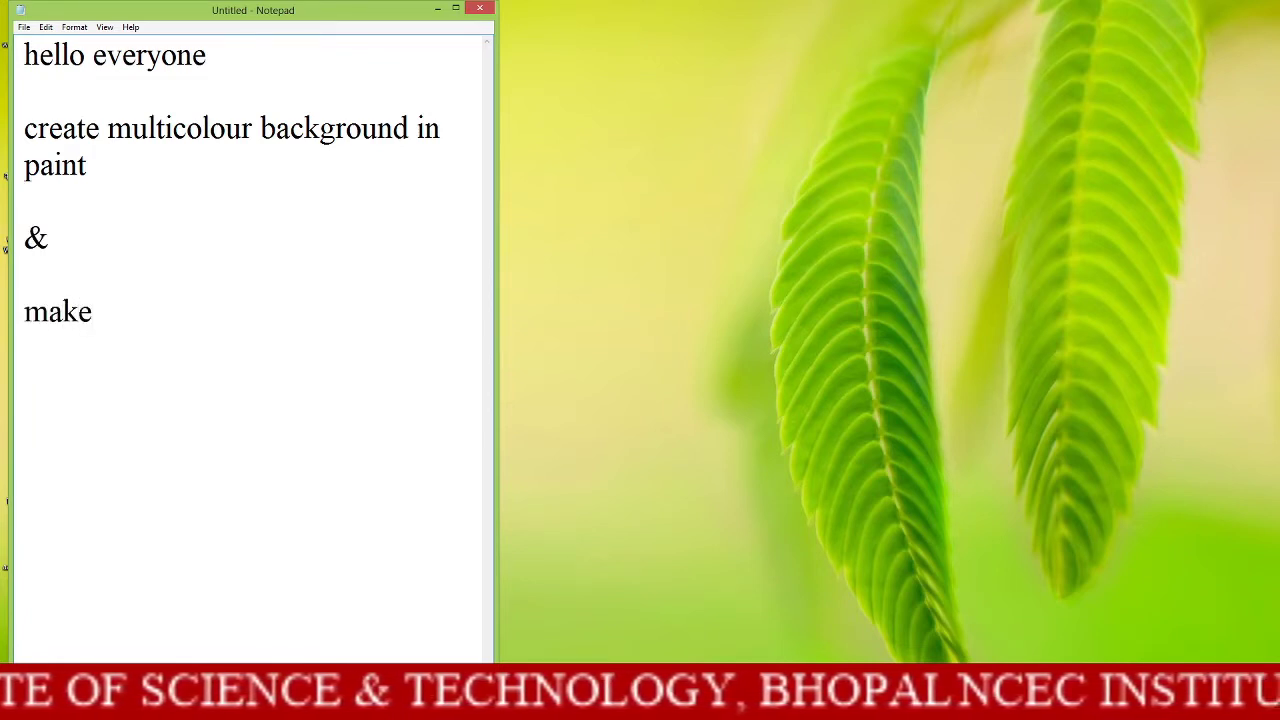
type(" flag")
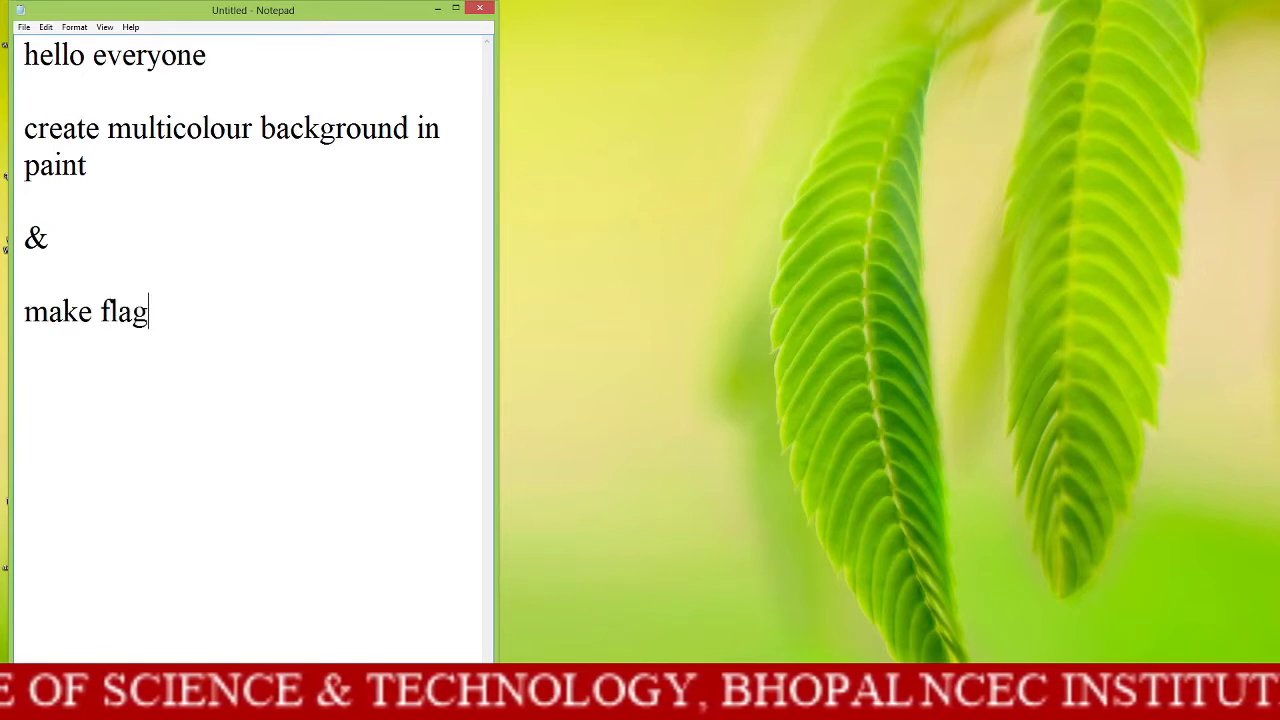
type(" colo")
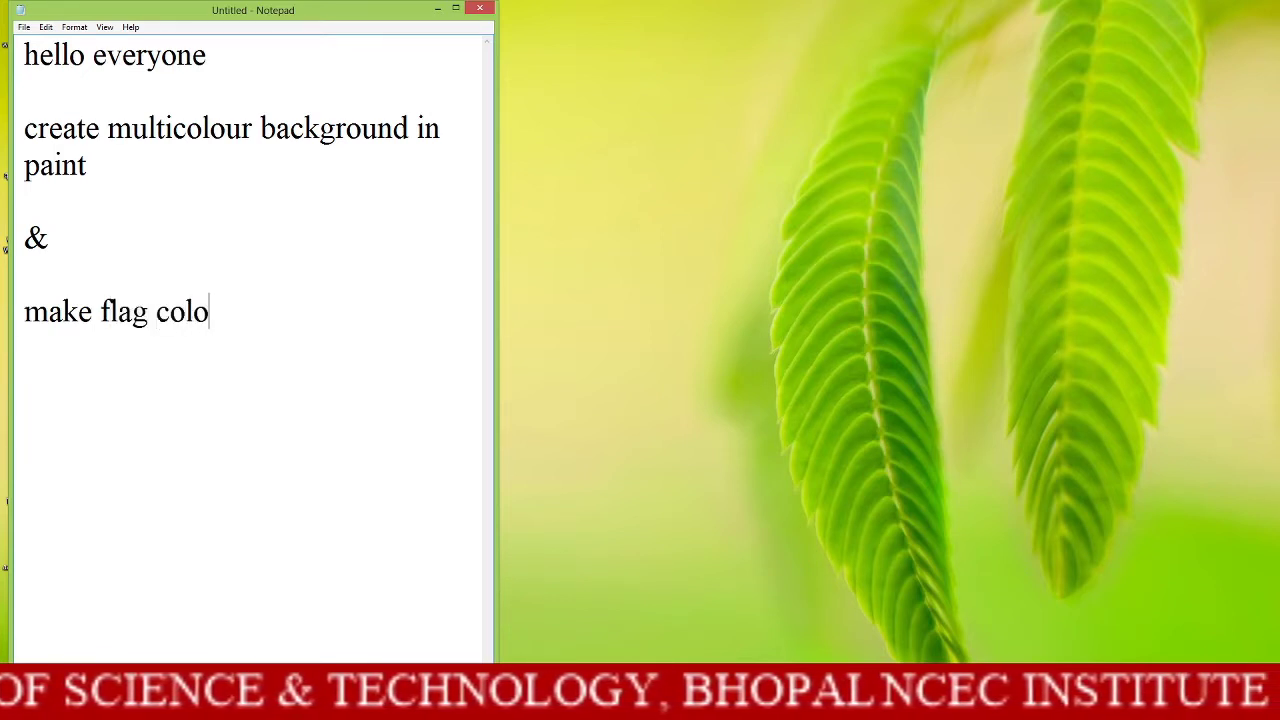
type("ur bac")
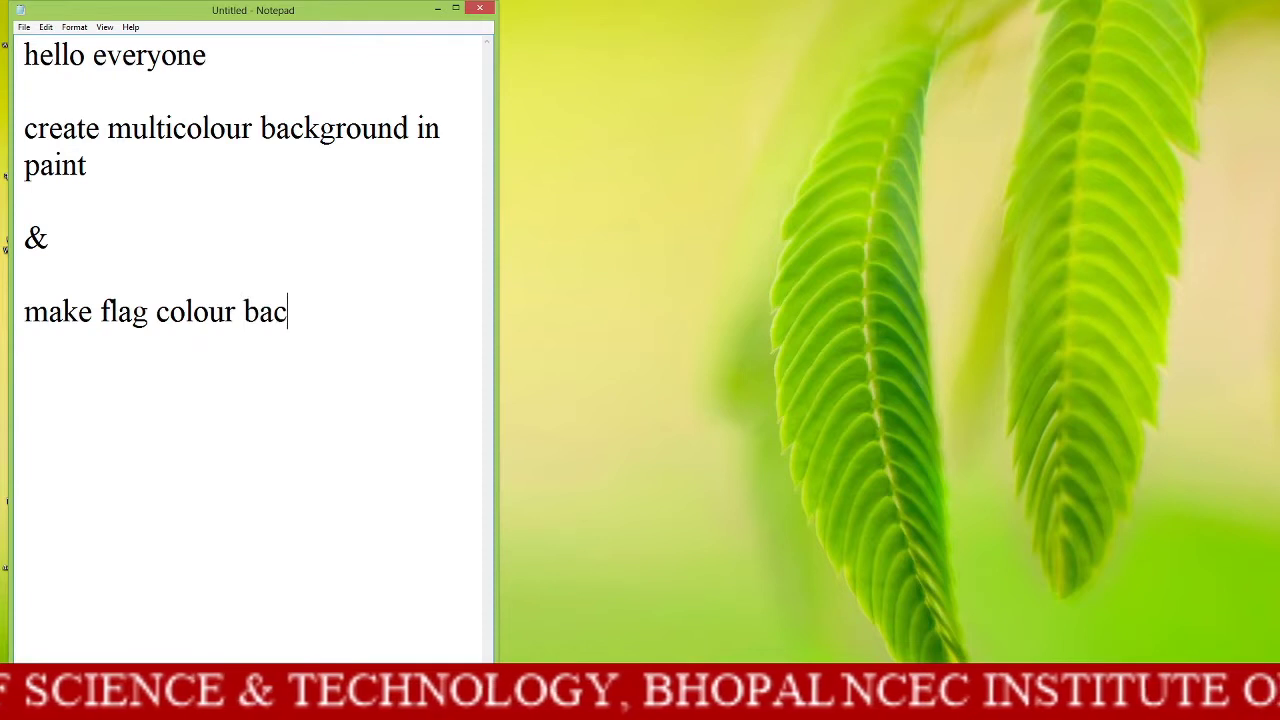
type("kgroun")
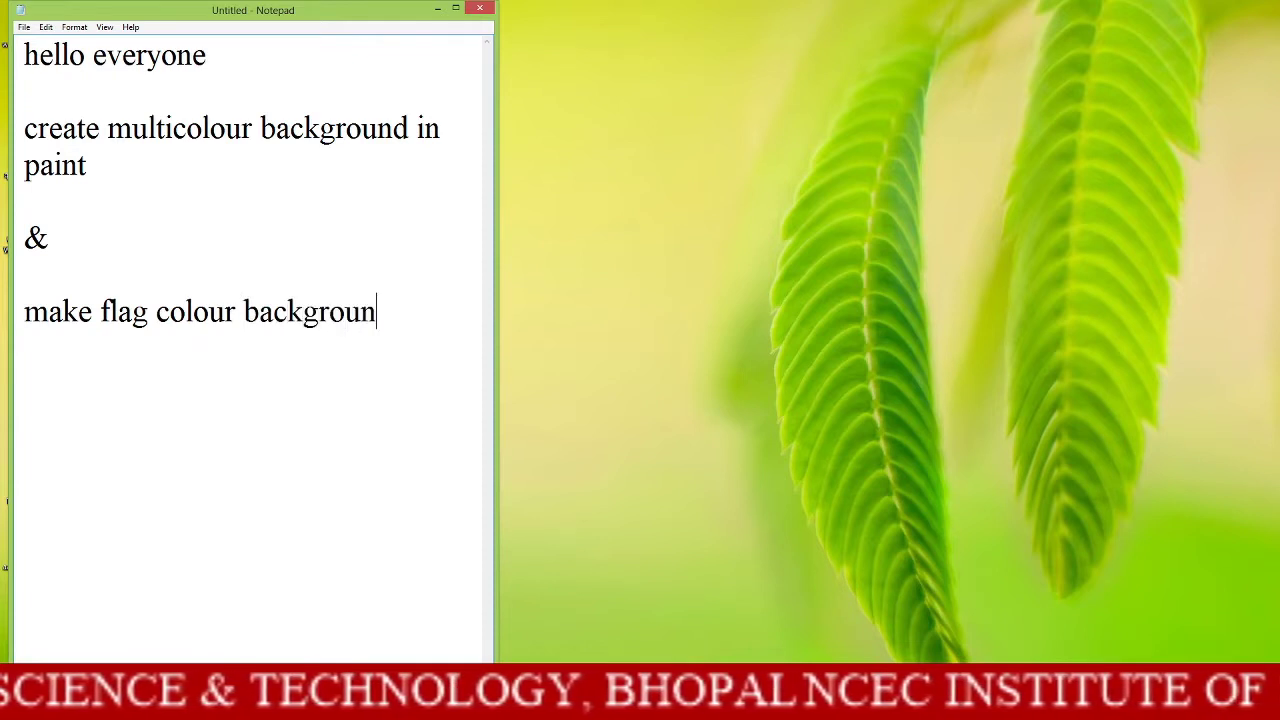
type("d")
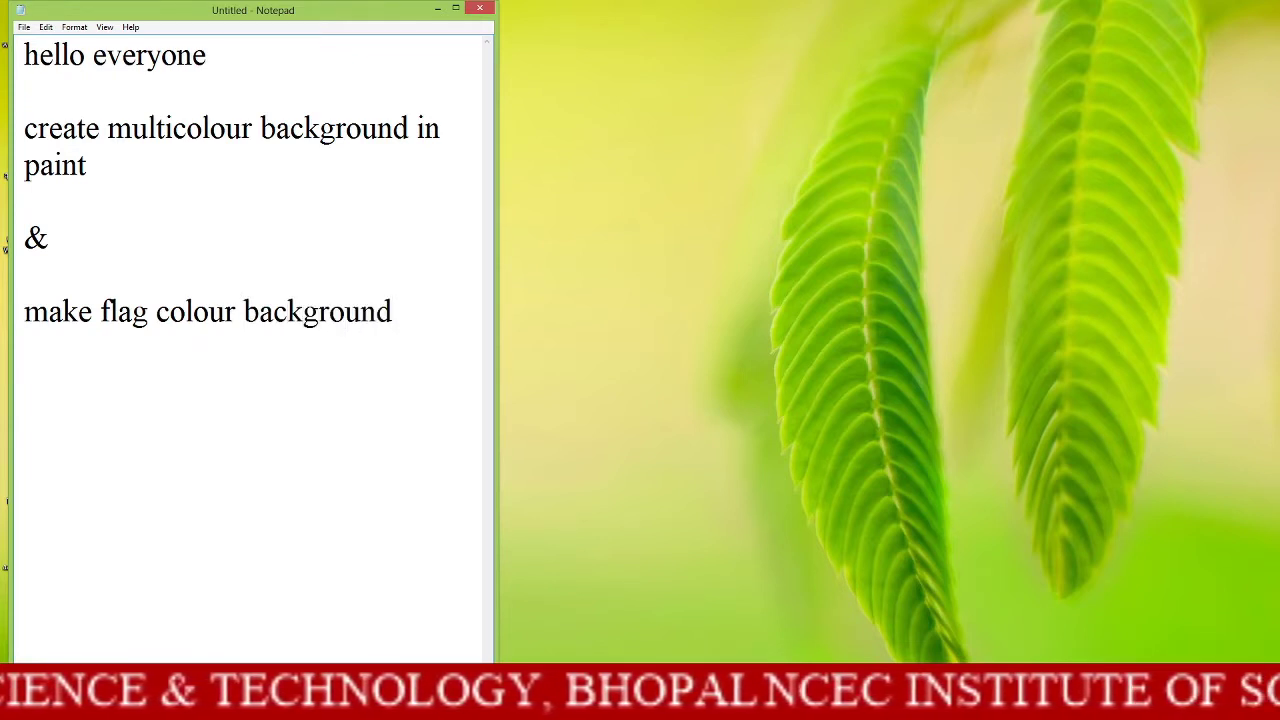
type(" in ")
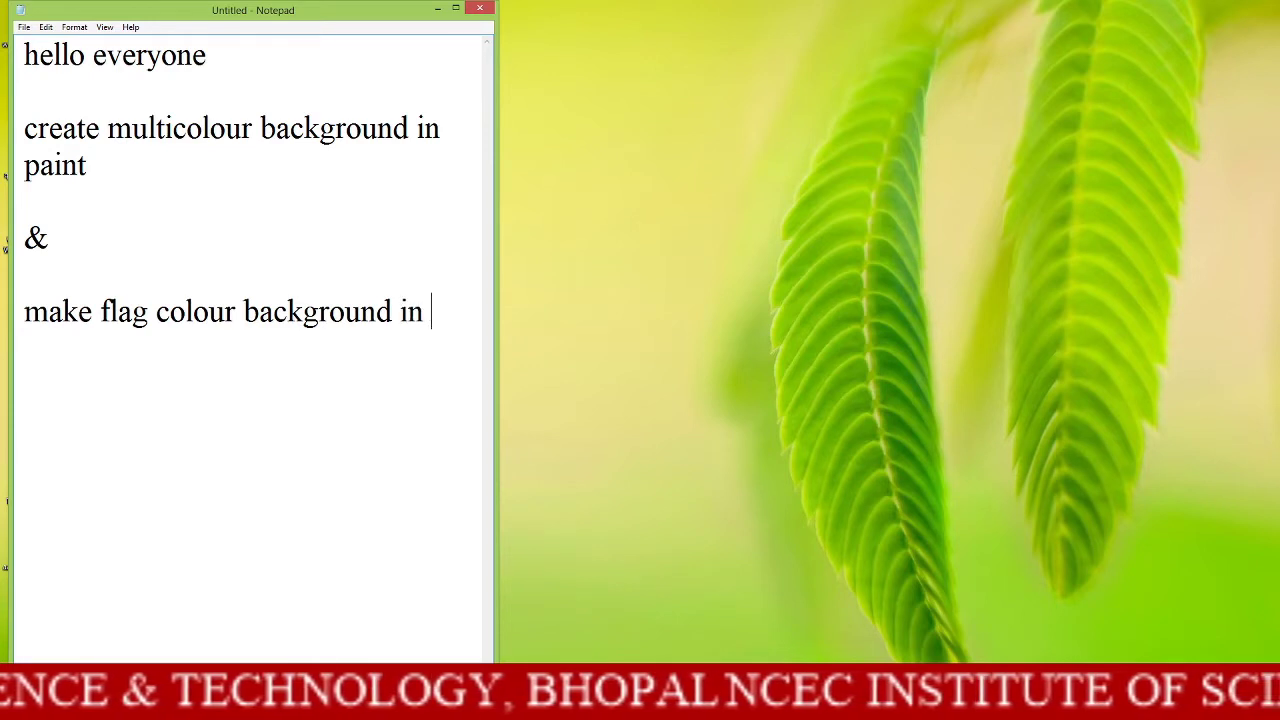
type("pai")
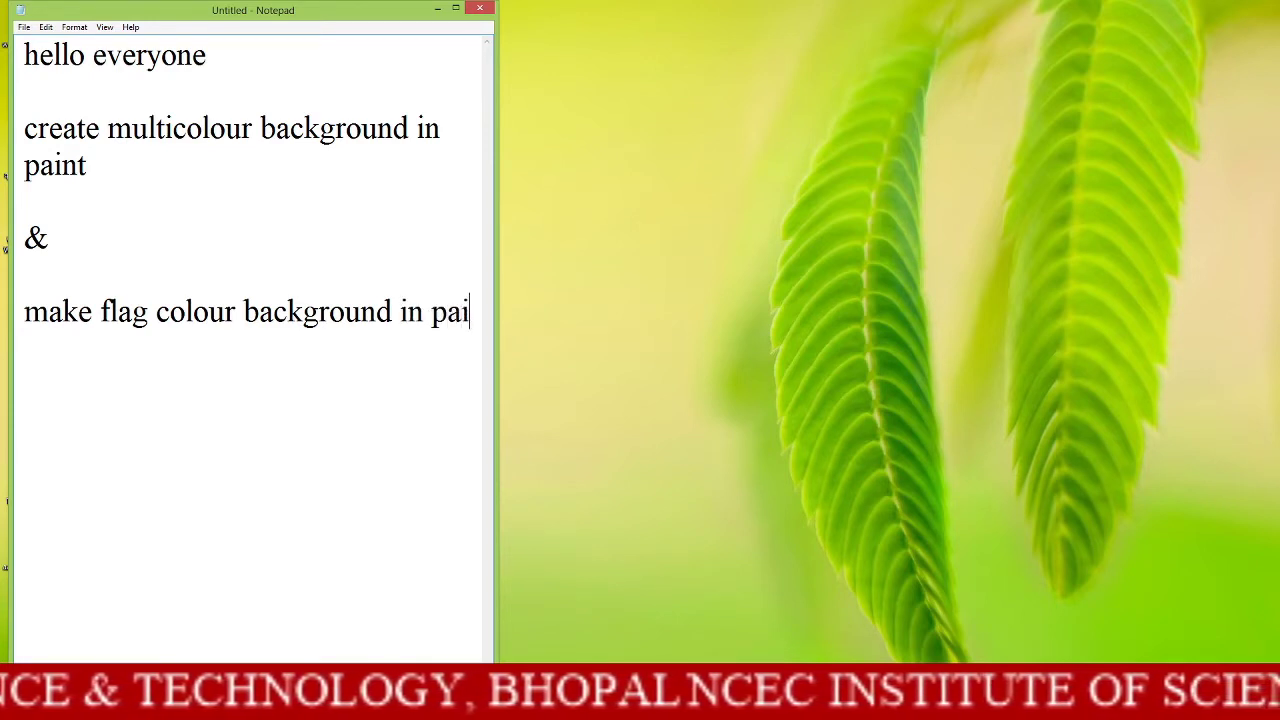
type("nt")
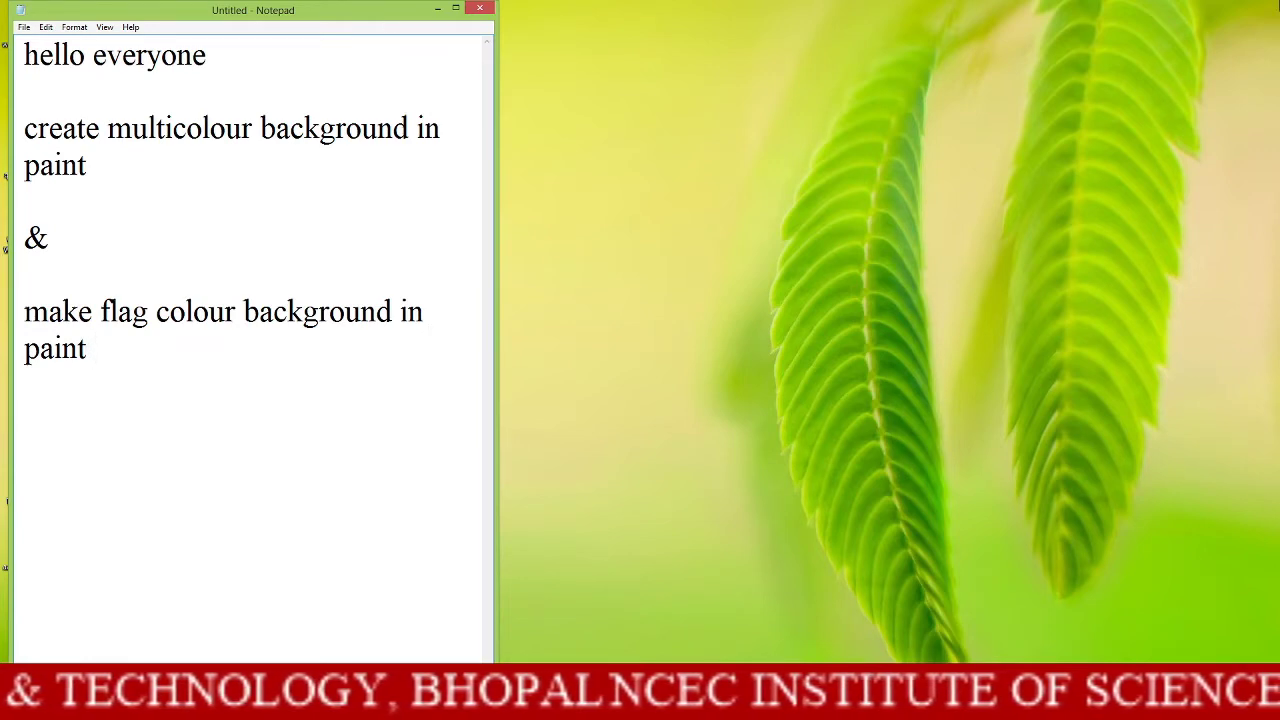
Search the apps for 'pain' and launch Paint with a blank canvas
left_click(1248, 230)
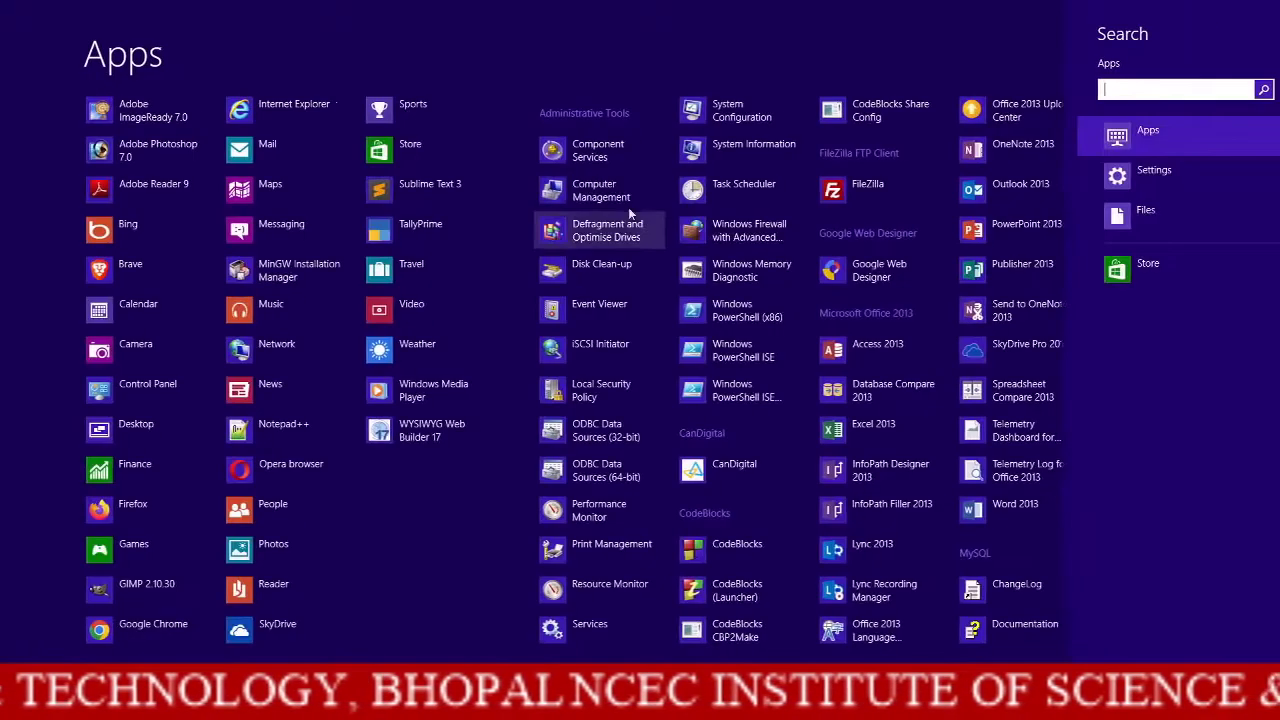
type("pa")
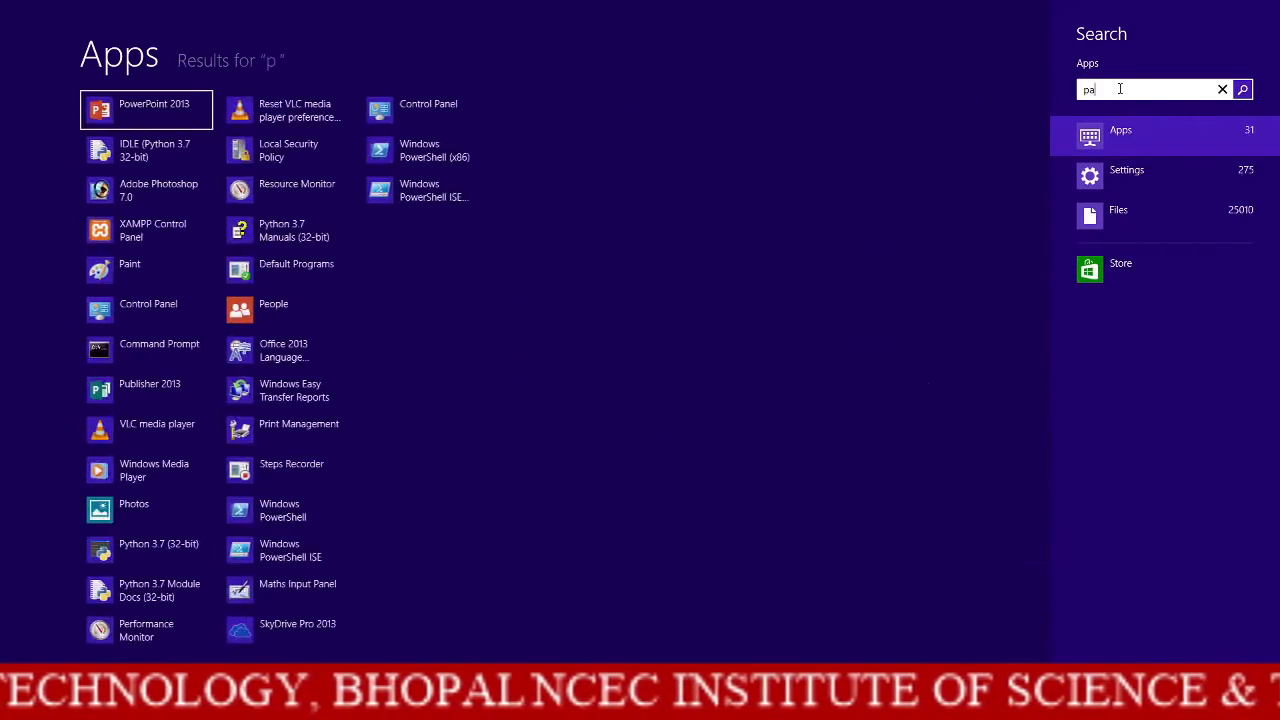
type("in")
left_click(104, 127)
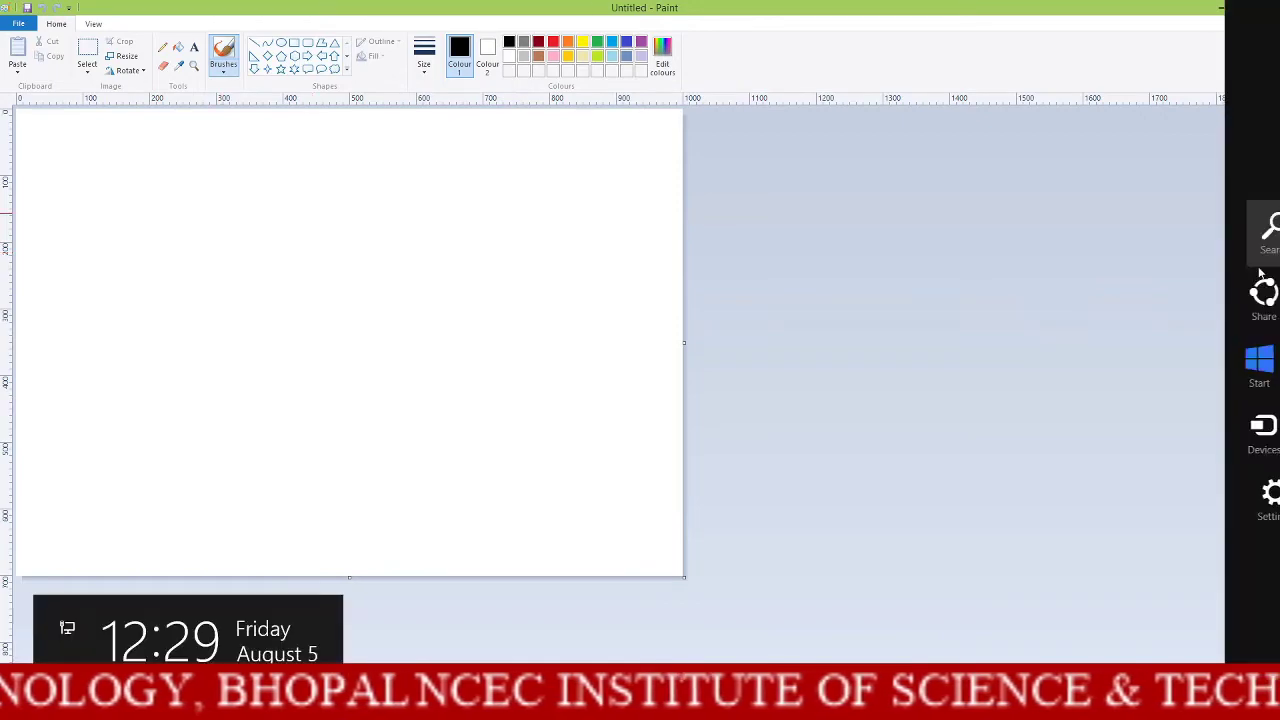
left_click(1258, 238)
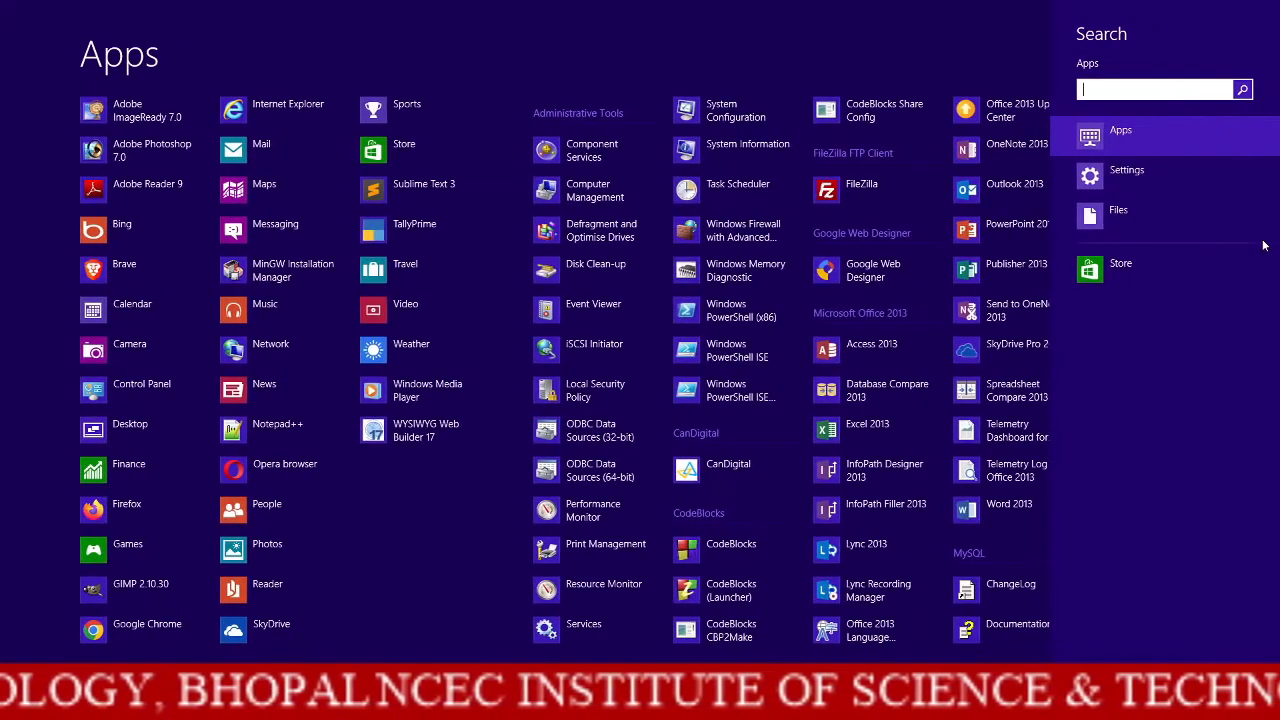
Launch Magnifier, zoom to 200%, then return to 100% and minimize its controls
type("ma")
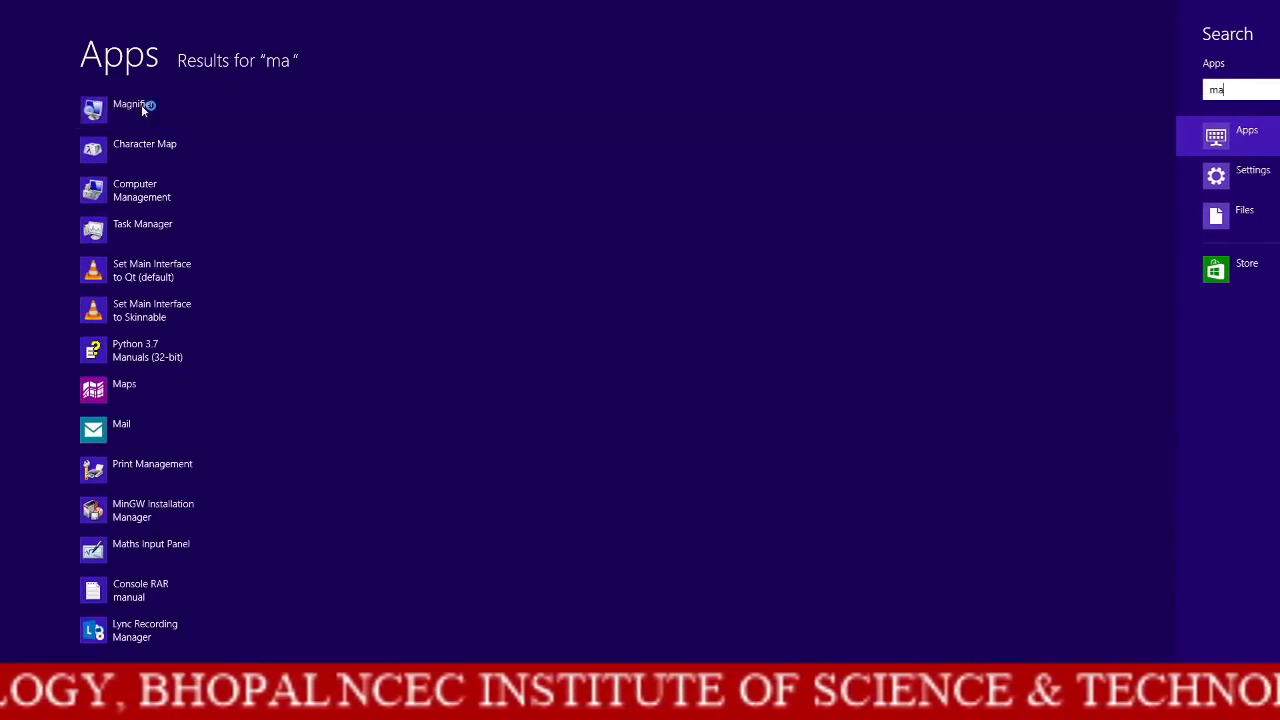
left_click(141, 104)
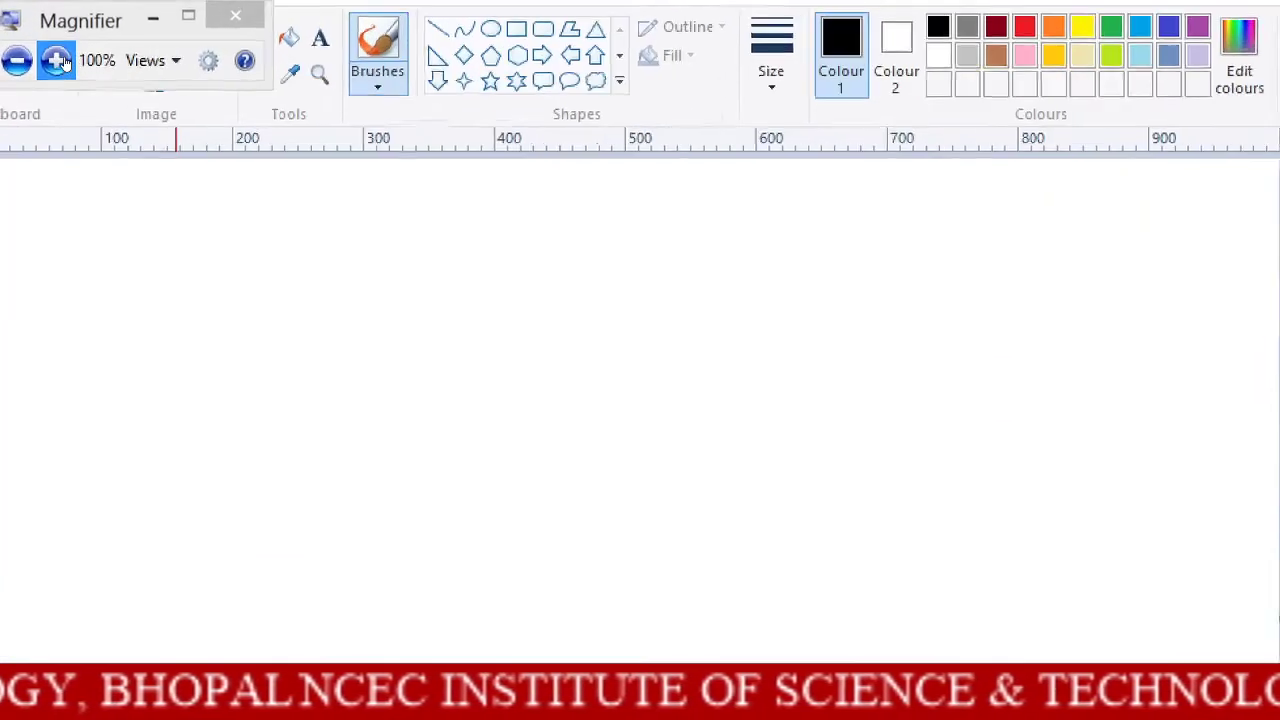
left_click(60, 58)
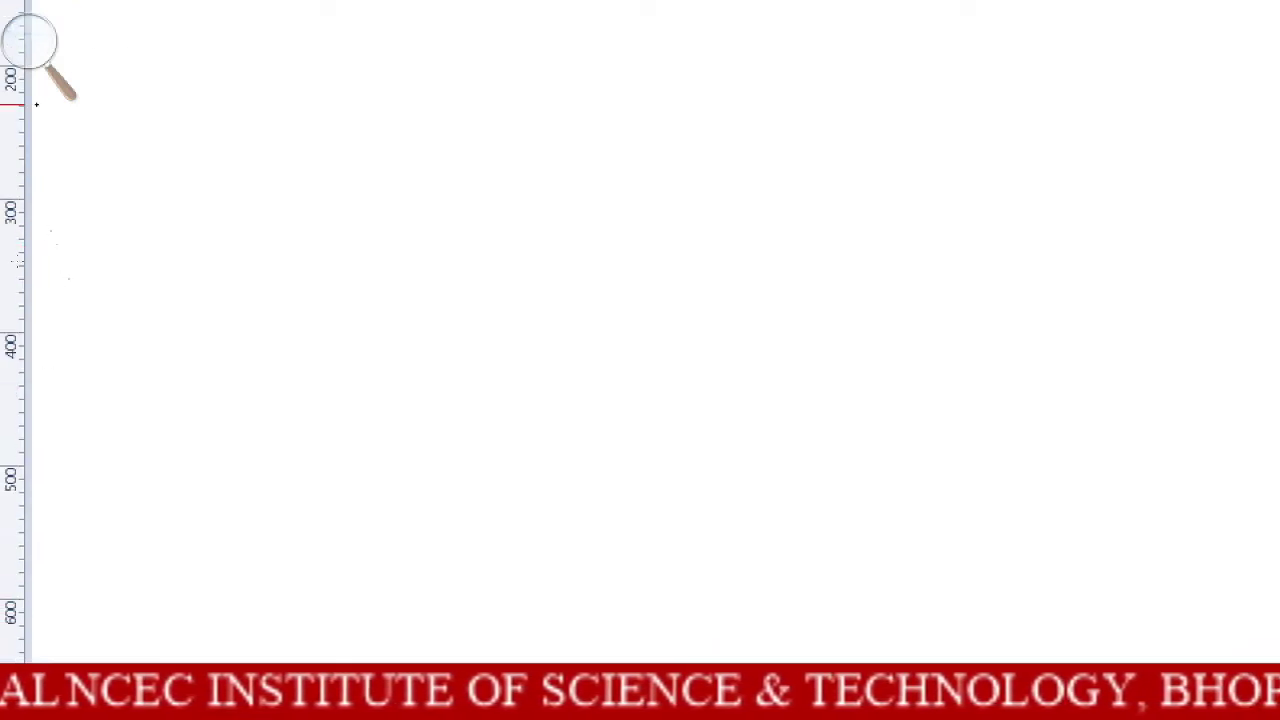
left_click(30, 45)
key("super+minus")
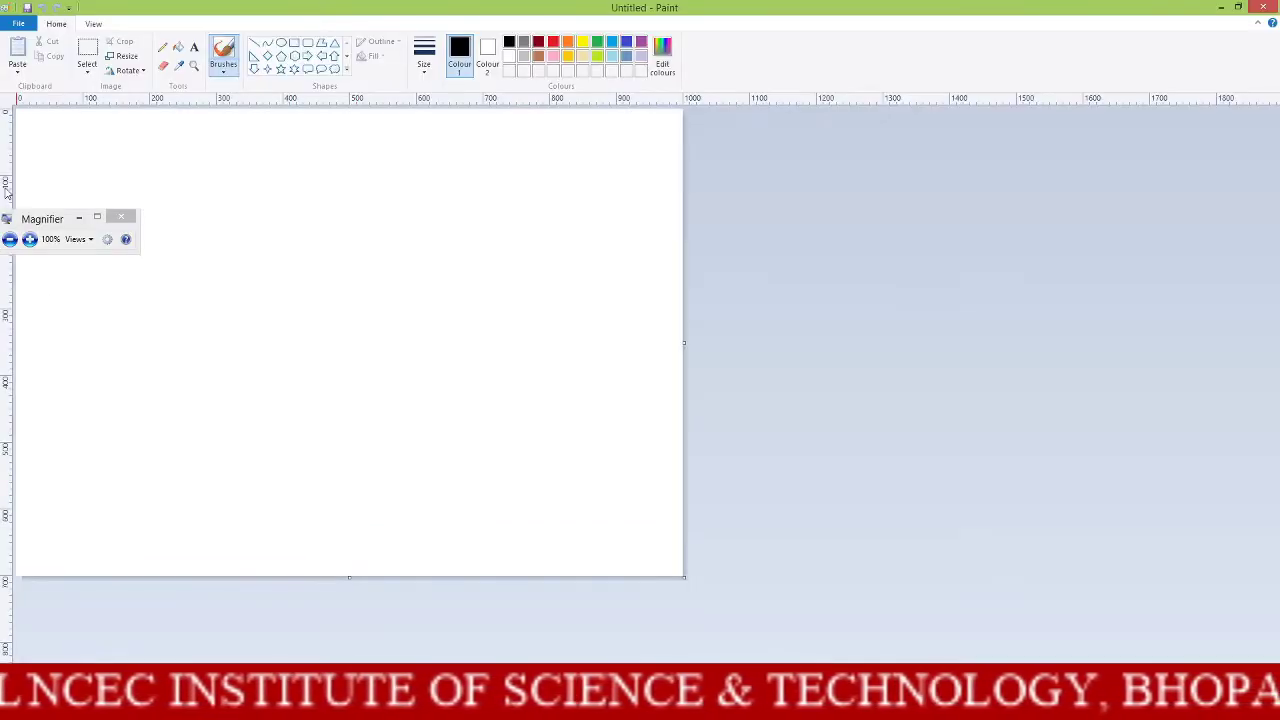
left_click(78, 217)
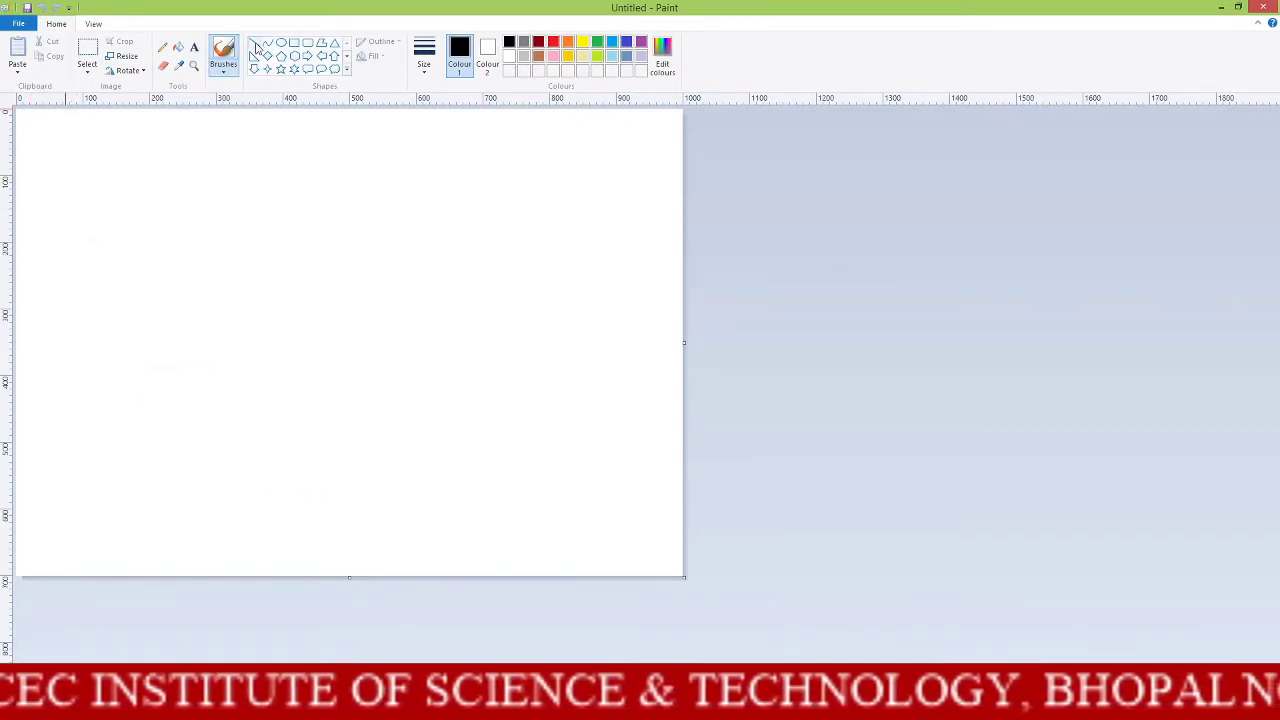
Make a lightened pink the drawing colour and add it to the custom colours
left_click(553, 57)
left_click(662, 55)
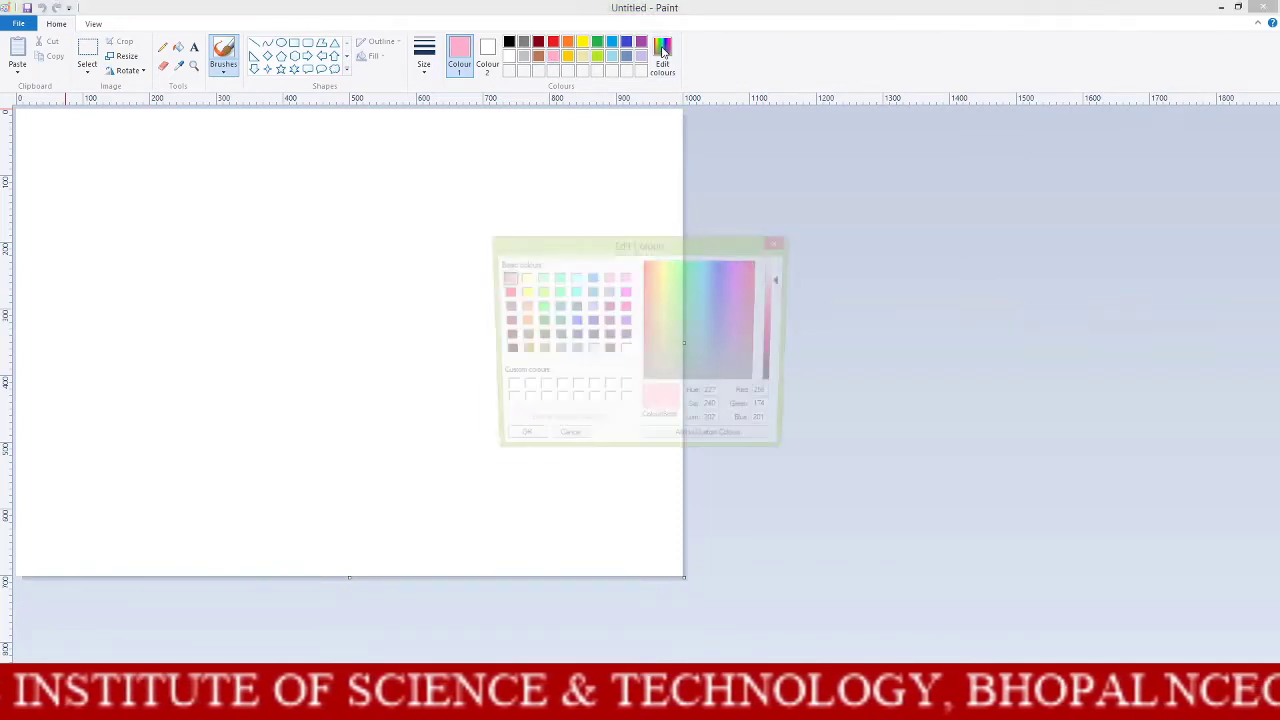
left_click_drag(784, 285, 785, 277)
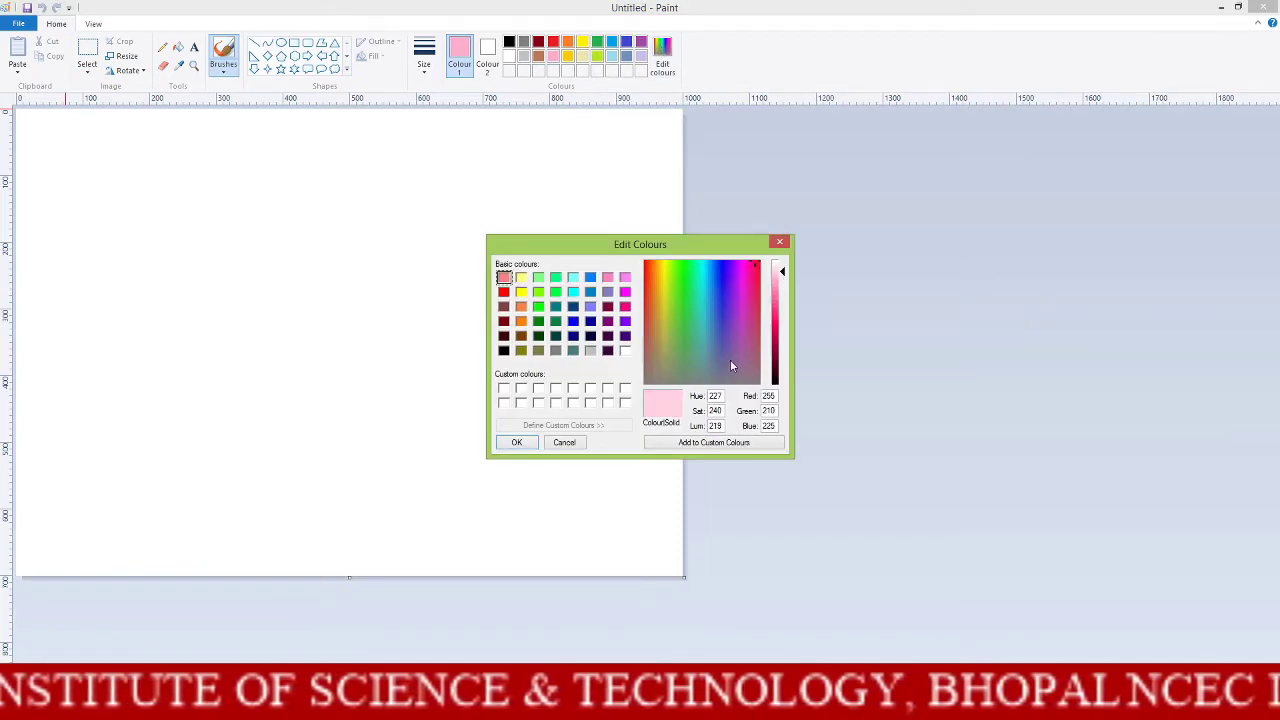
left_click(698, 442)
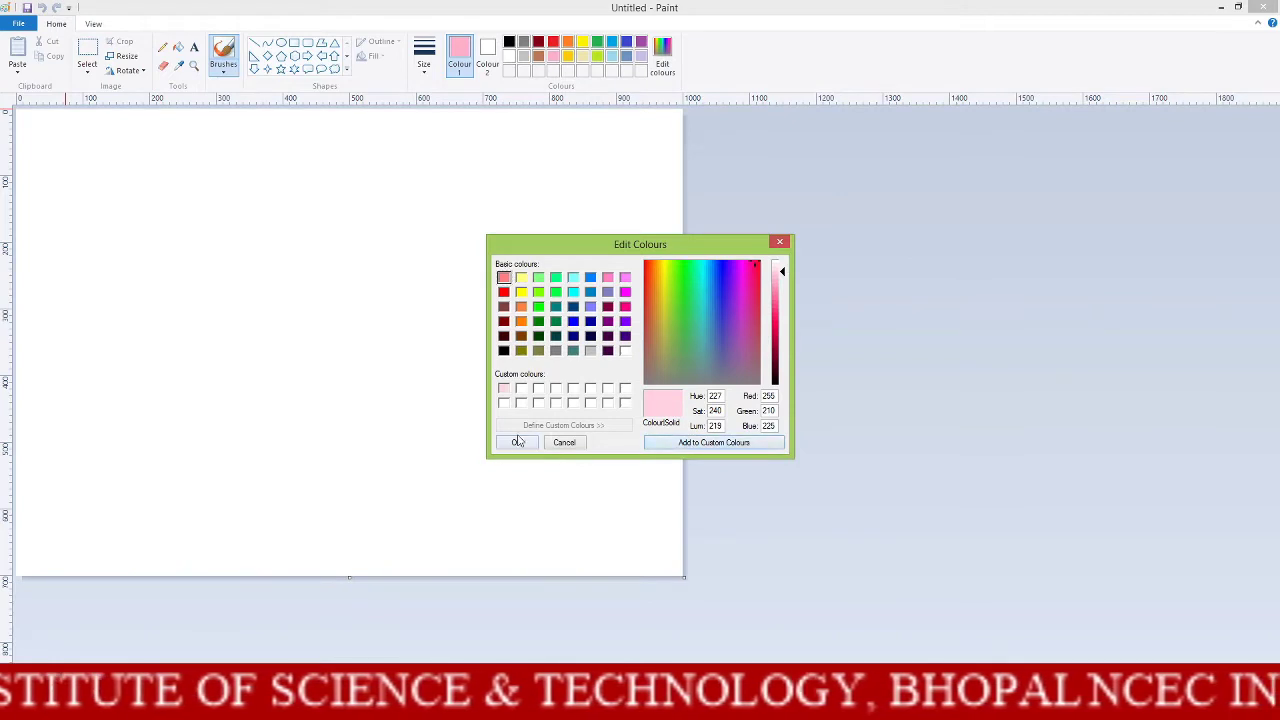
left_click(517, 443)
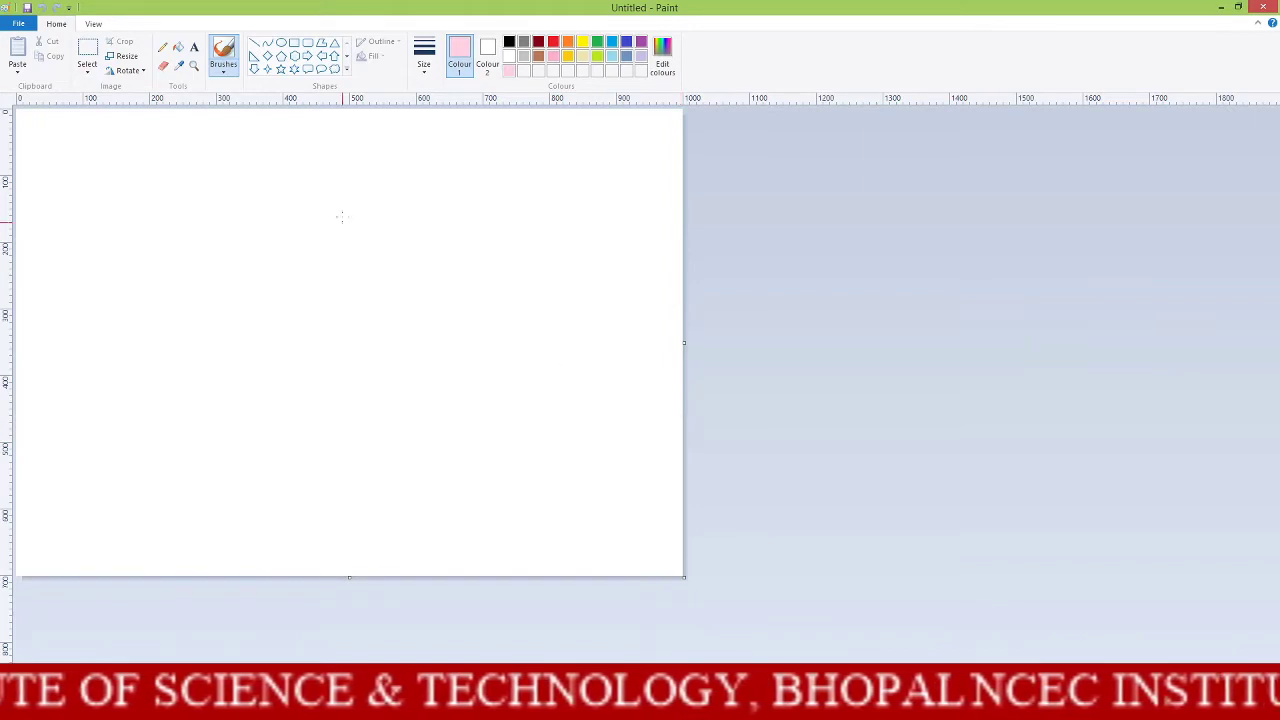
Draw a diagonal line across the bottom-right corner and fill that triangle light pink
left_click(254, 43)
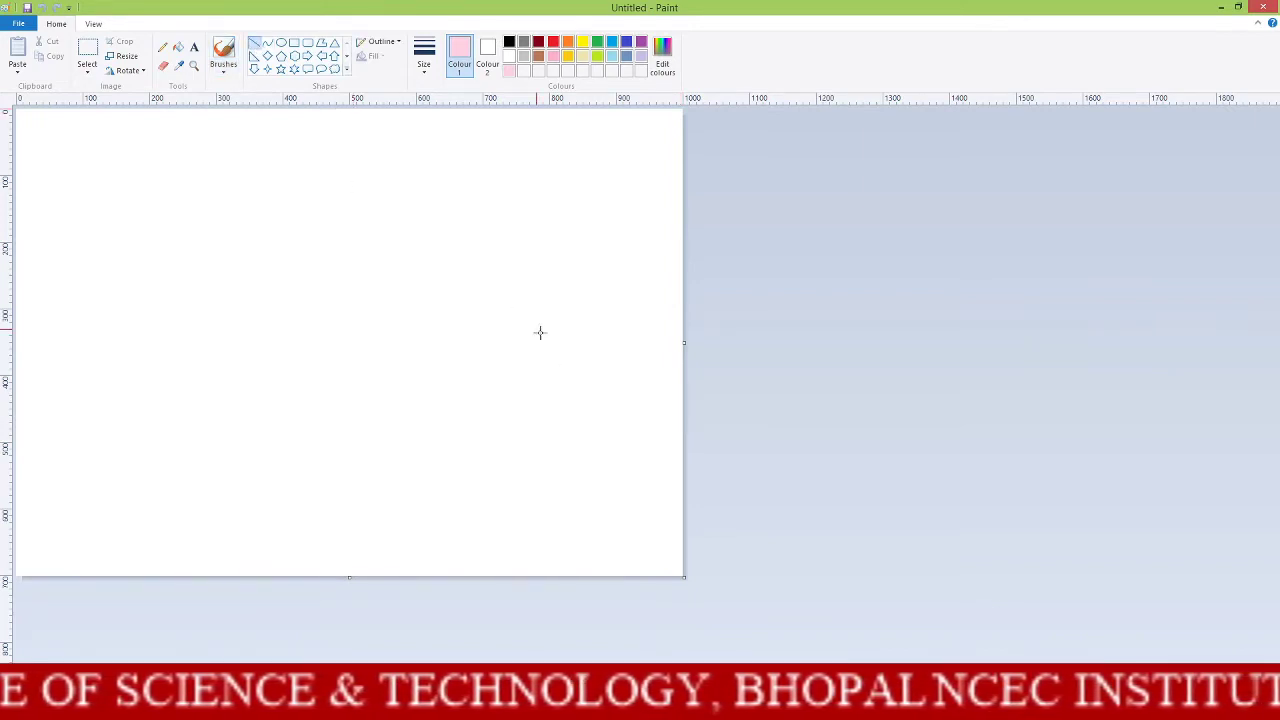
left_click_drag(680, 430, 478, 597)
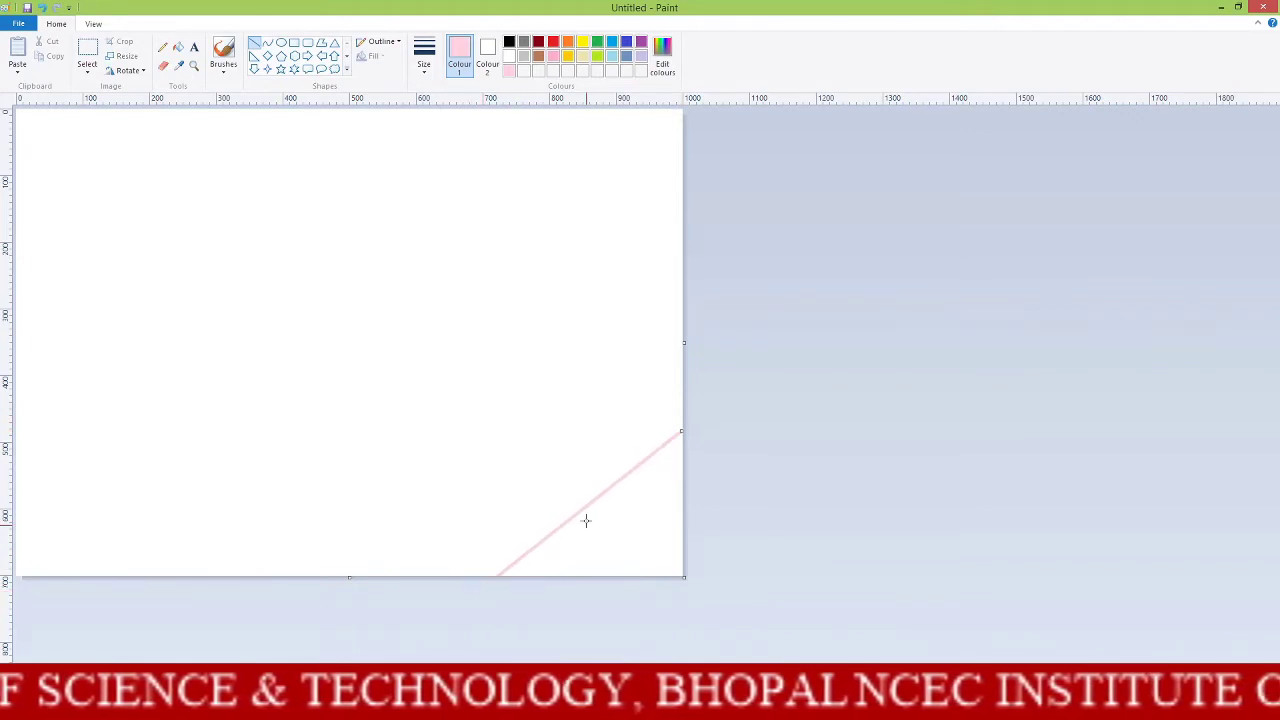
left_click_drag(679, 430, 688, 428)
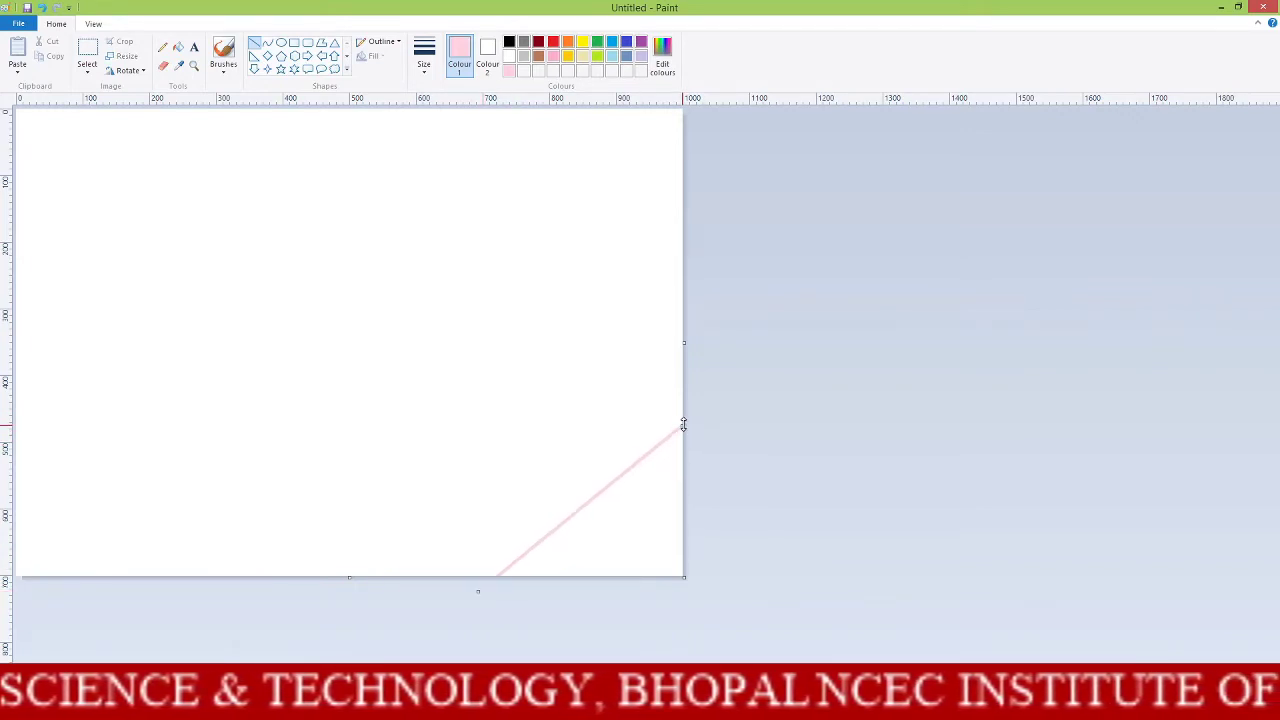
left_click(178, 47)
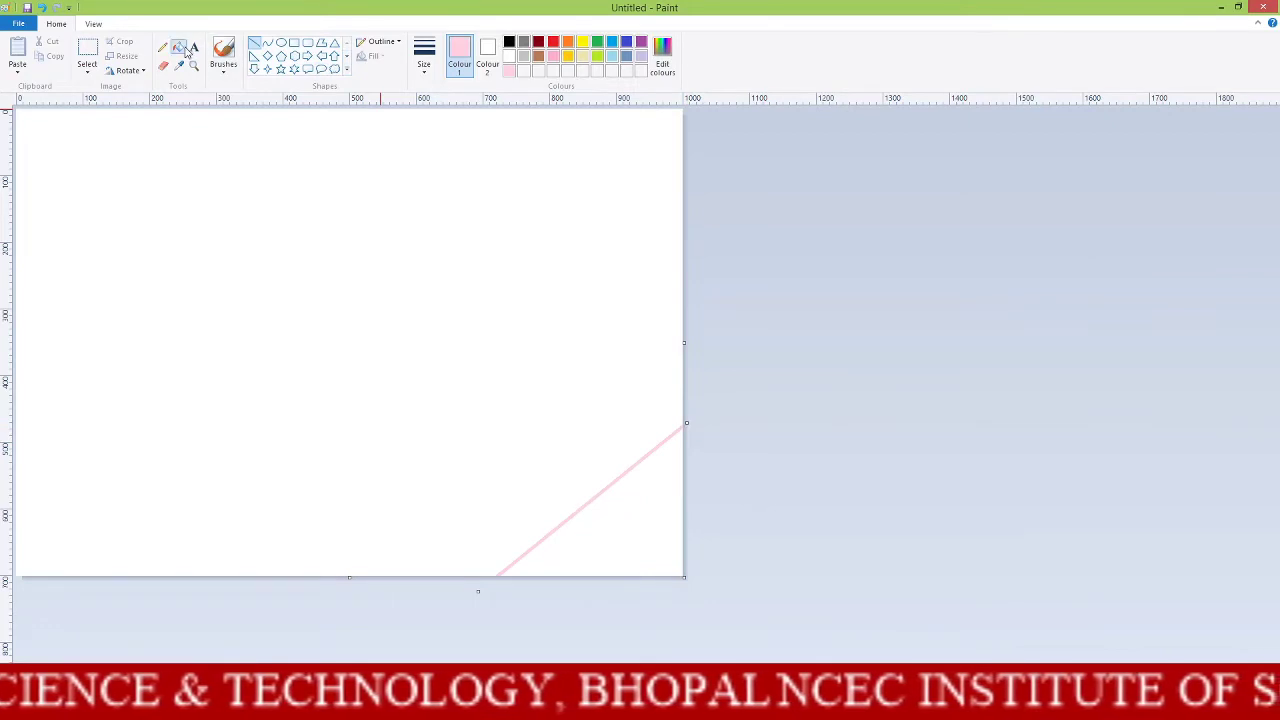
left_click(636, 527)
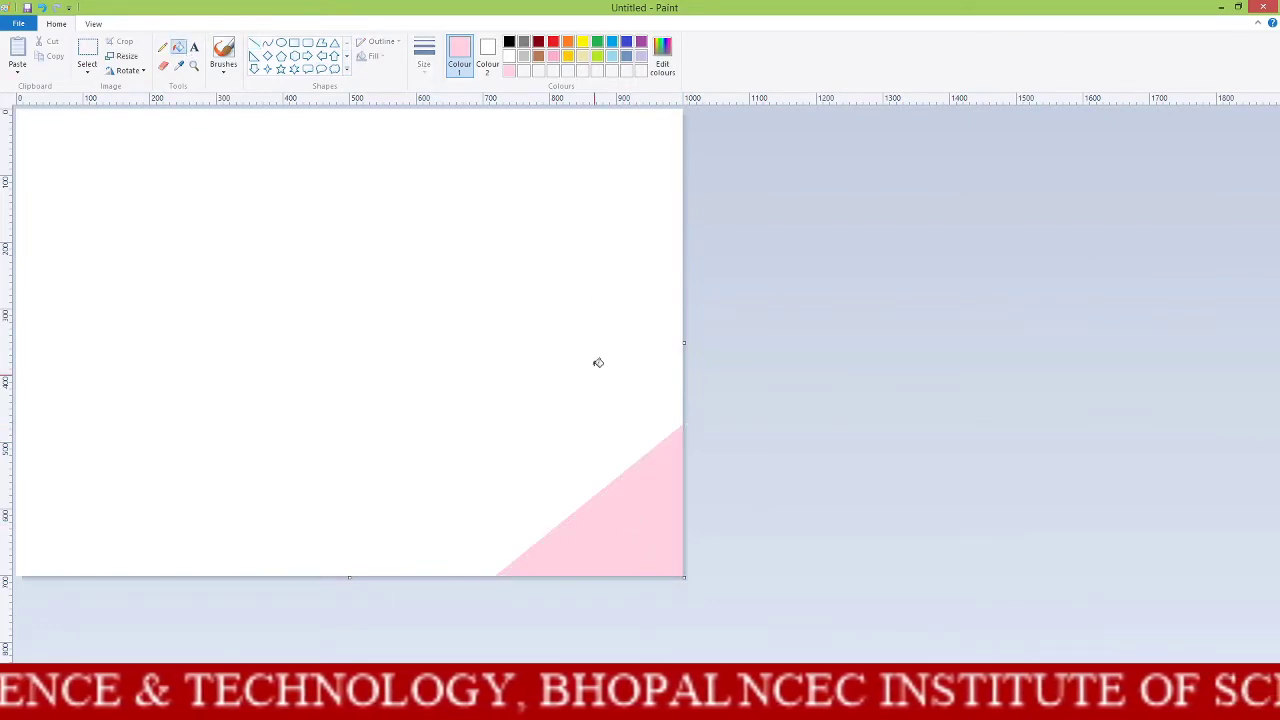
Lower the luminance to a deeper pink, save it as a custom colour, and make it current
left_click(662, 55)
left_click_drag(784, 279, 784, 289)
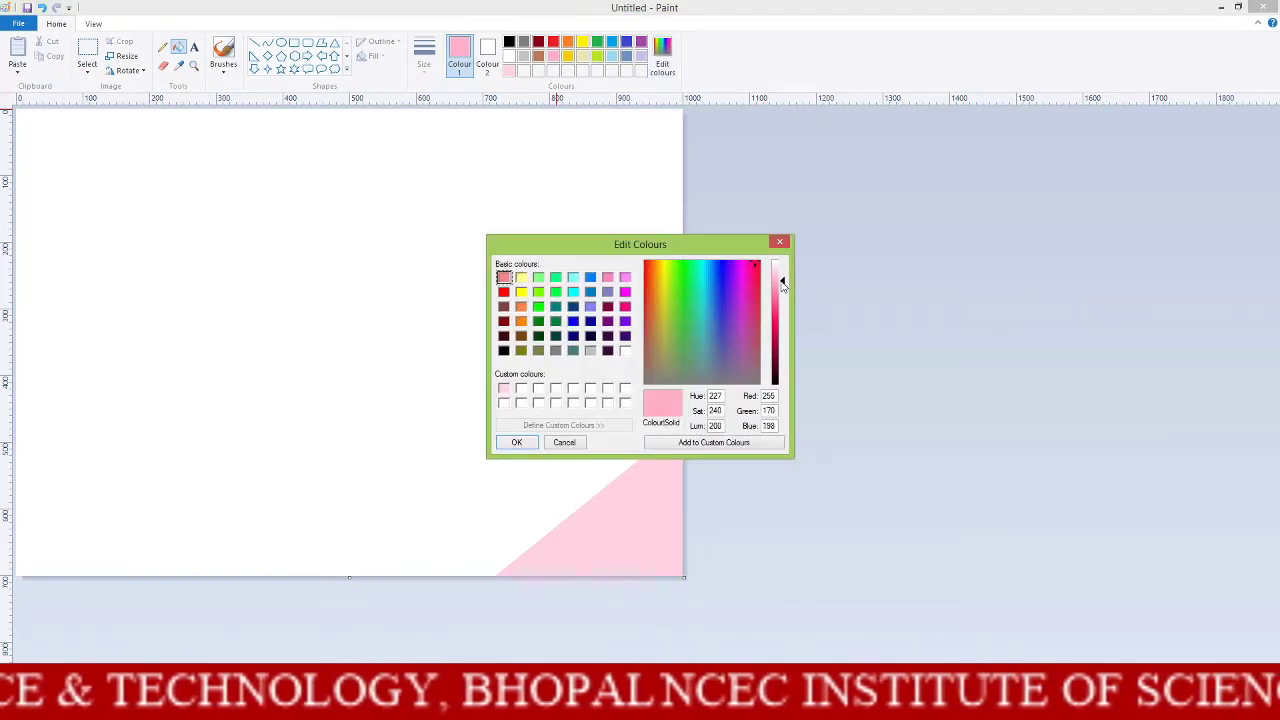
left_click(674, 445)
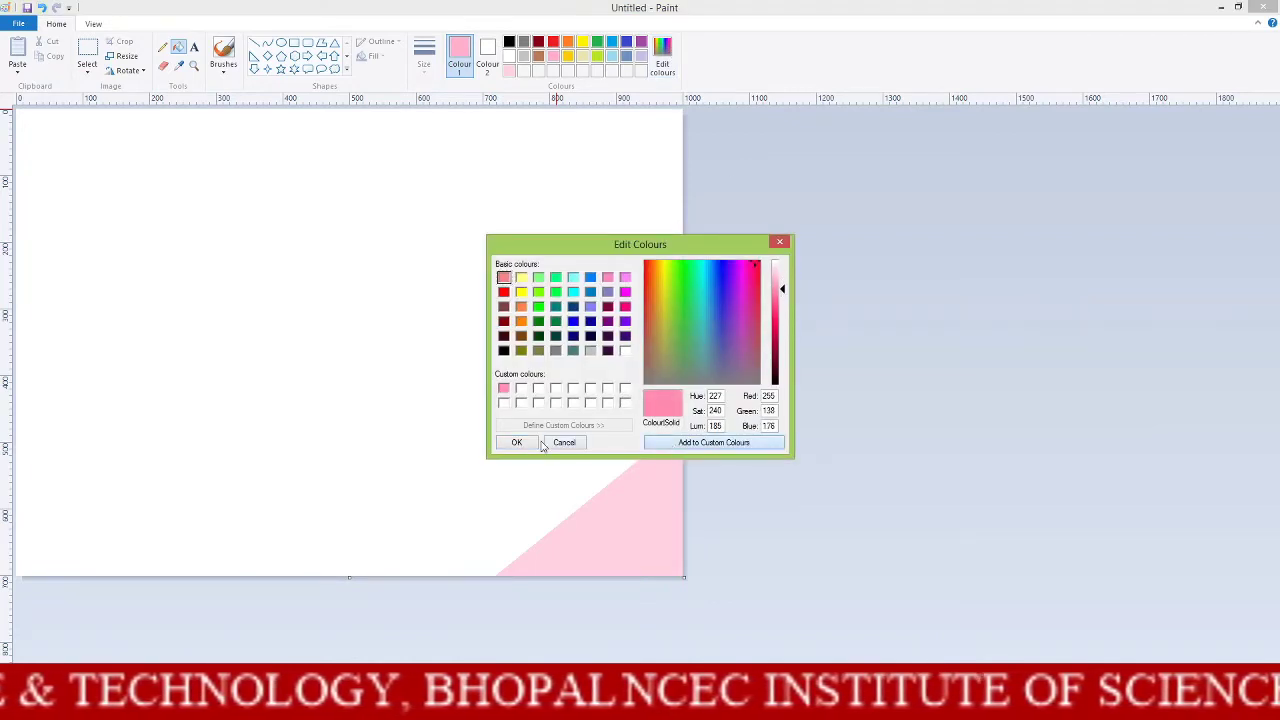
left_click(517, 443)
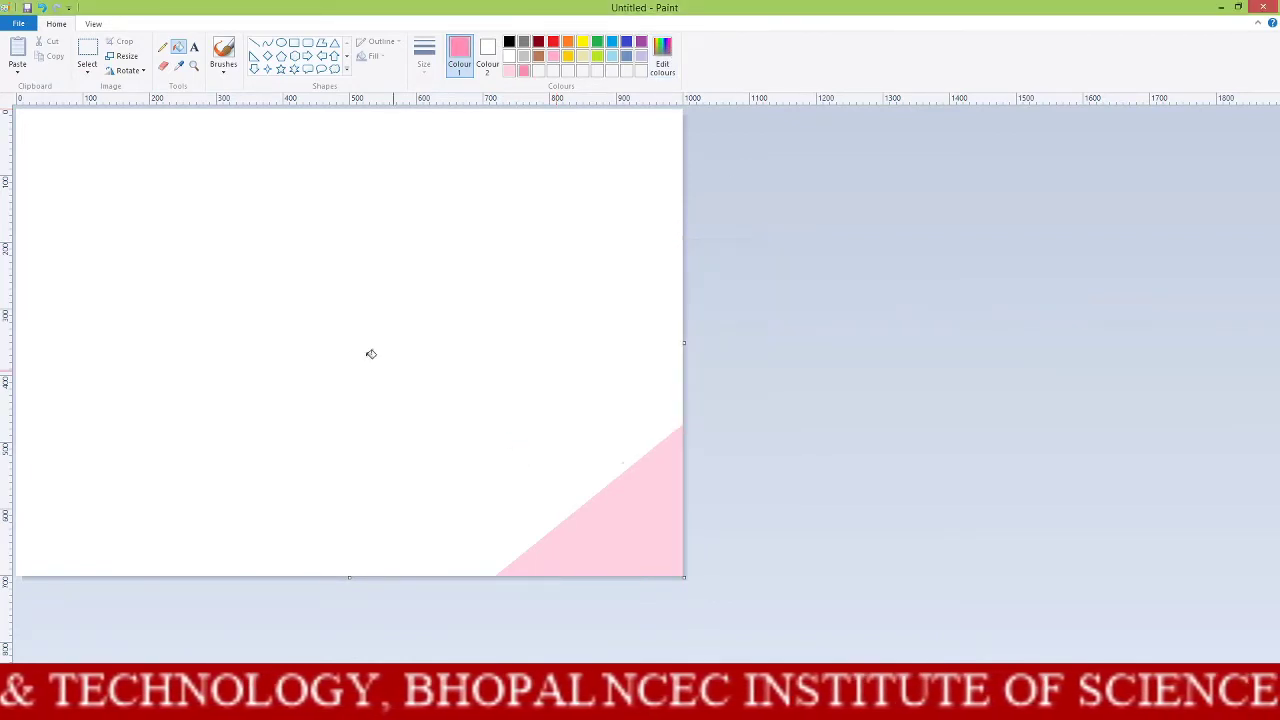
Draw a second diagonal line and fill the band above the corner with deeper pink
left_click(254, 43)
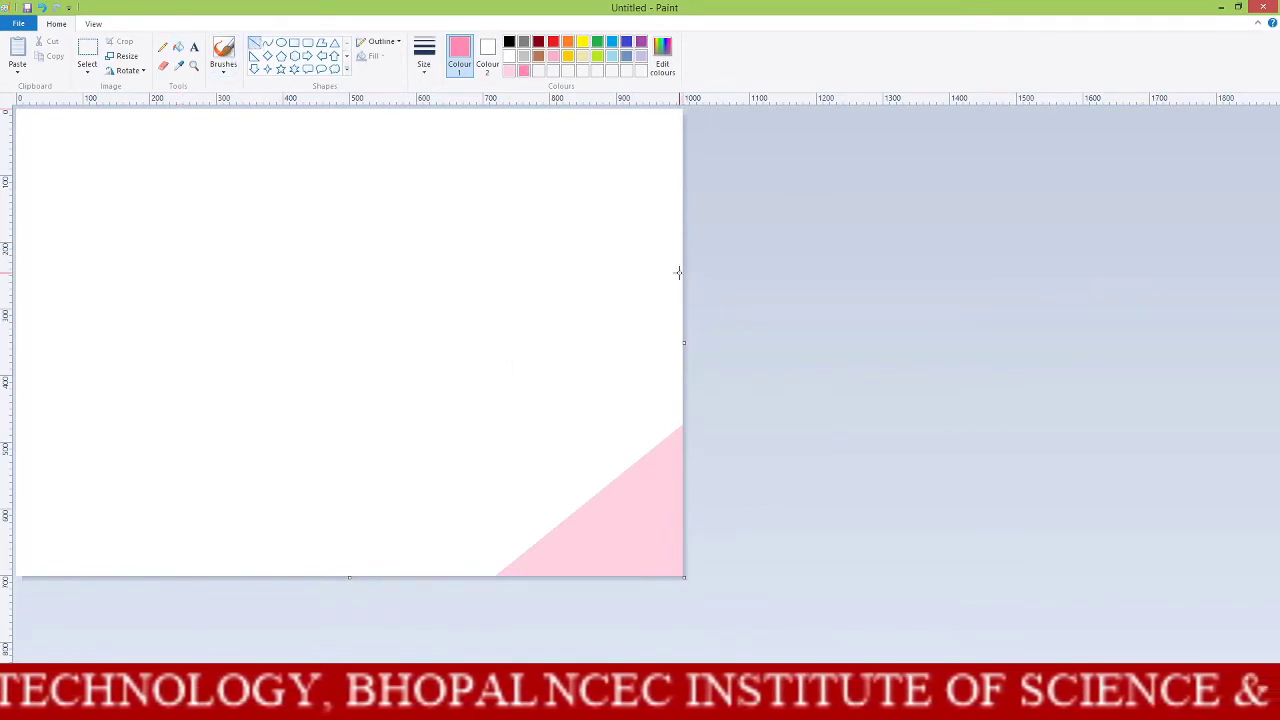
left_click_drag(682, 270, 283, 586)
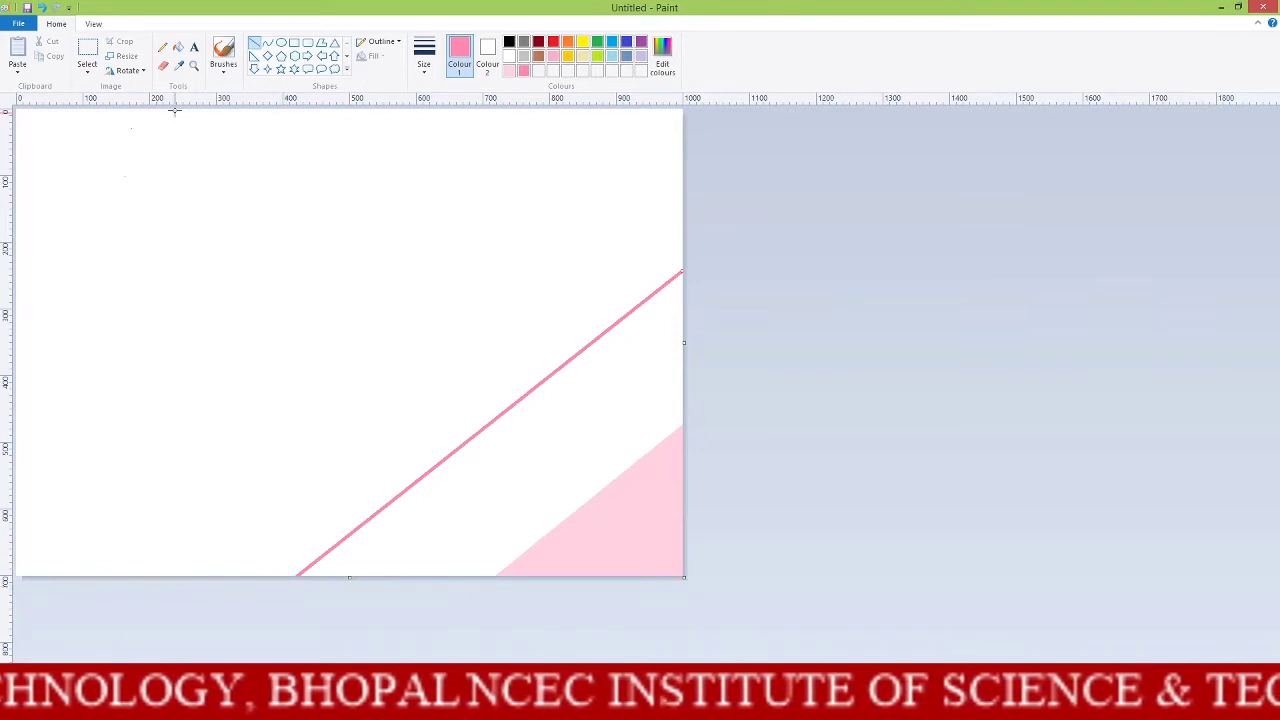
left_click(178, 47)
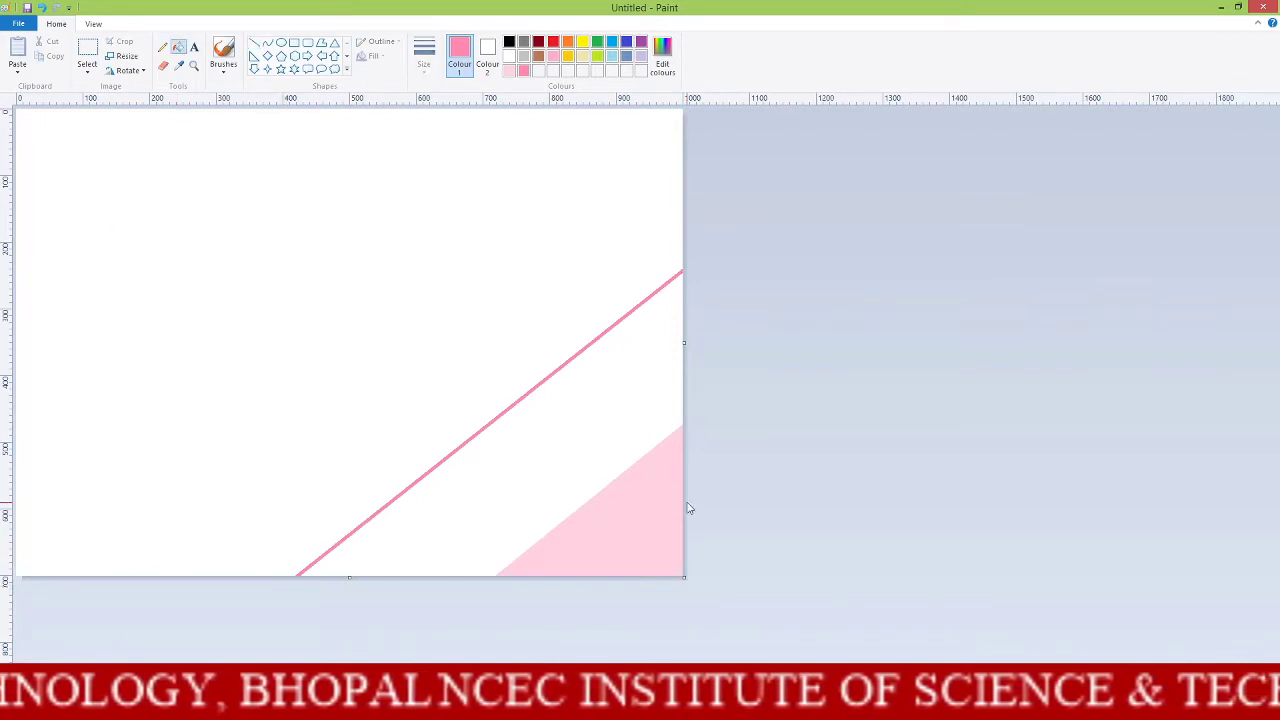
left_click(617, 426)
Darken the pink further and fill a third, higher diagonal band with it
left_click(661, 47)
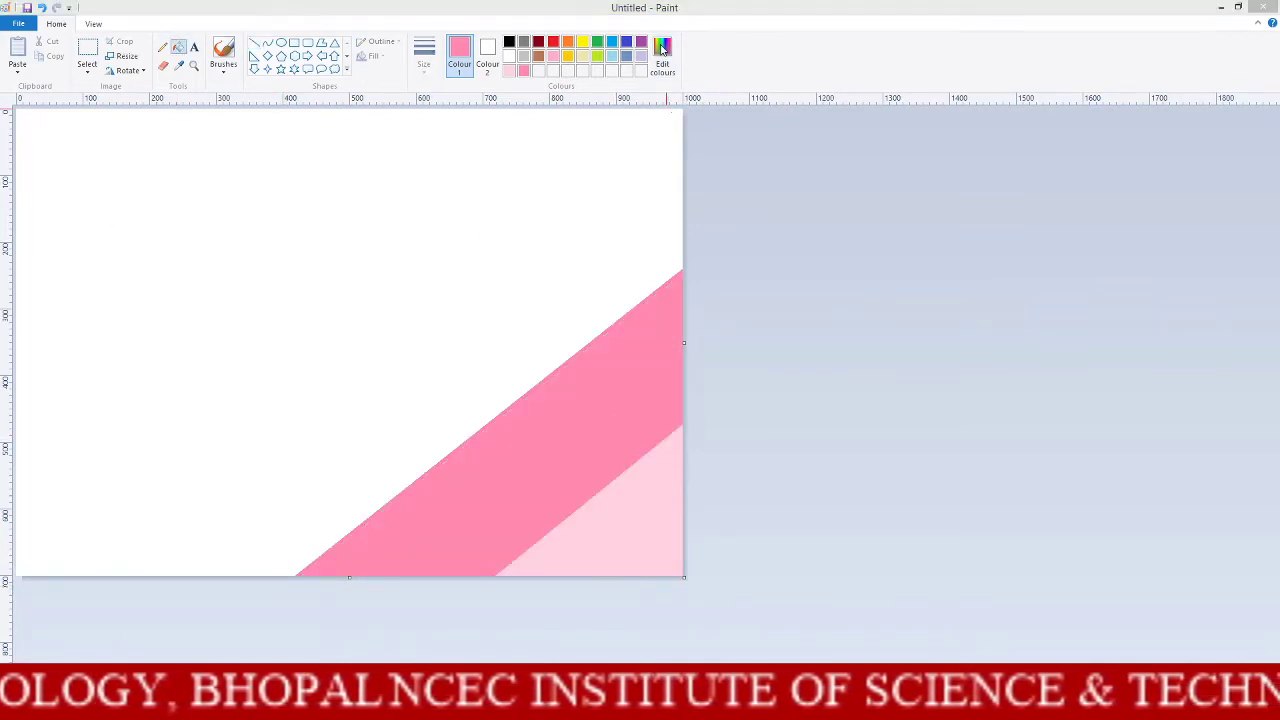
left_click_drag(783, 287, 783, 305)
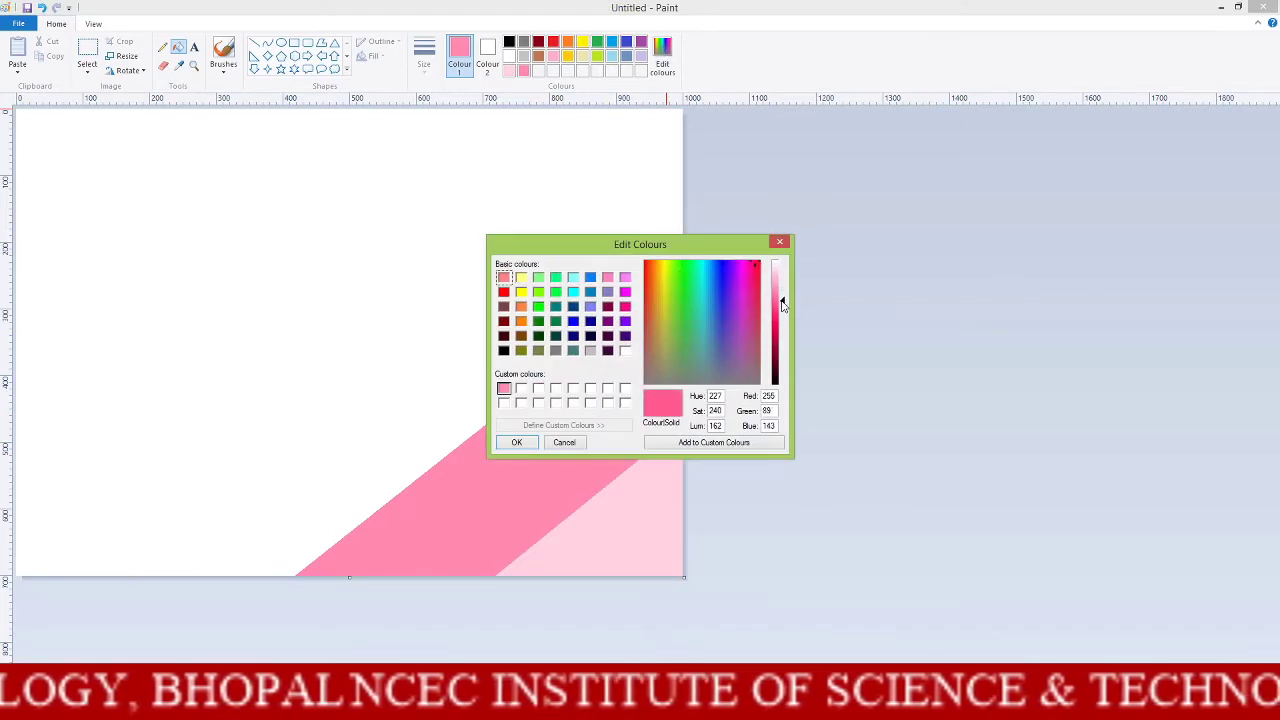
left_click(516, 442)
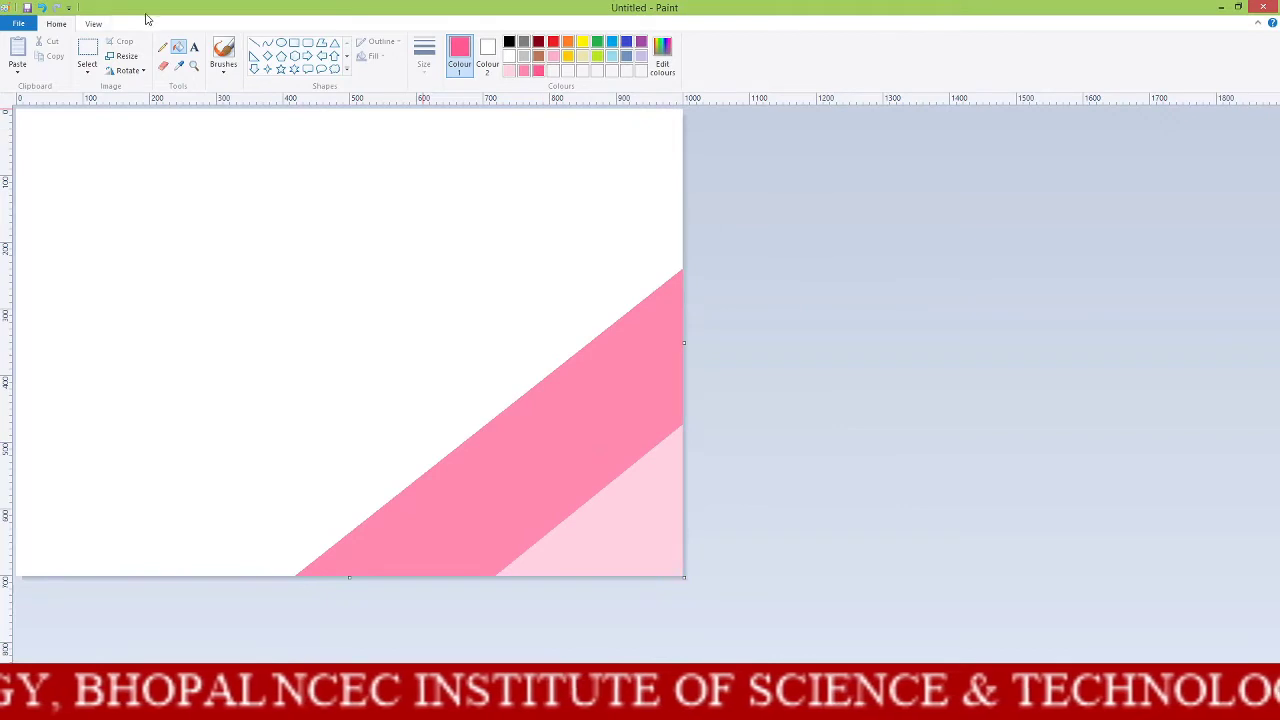
left_click(254, 44)
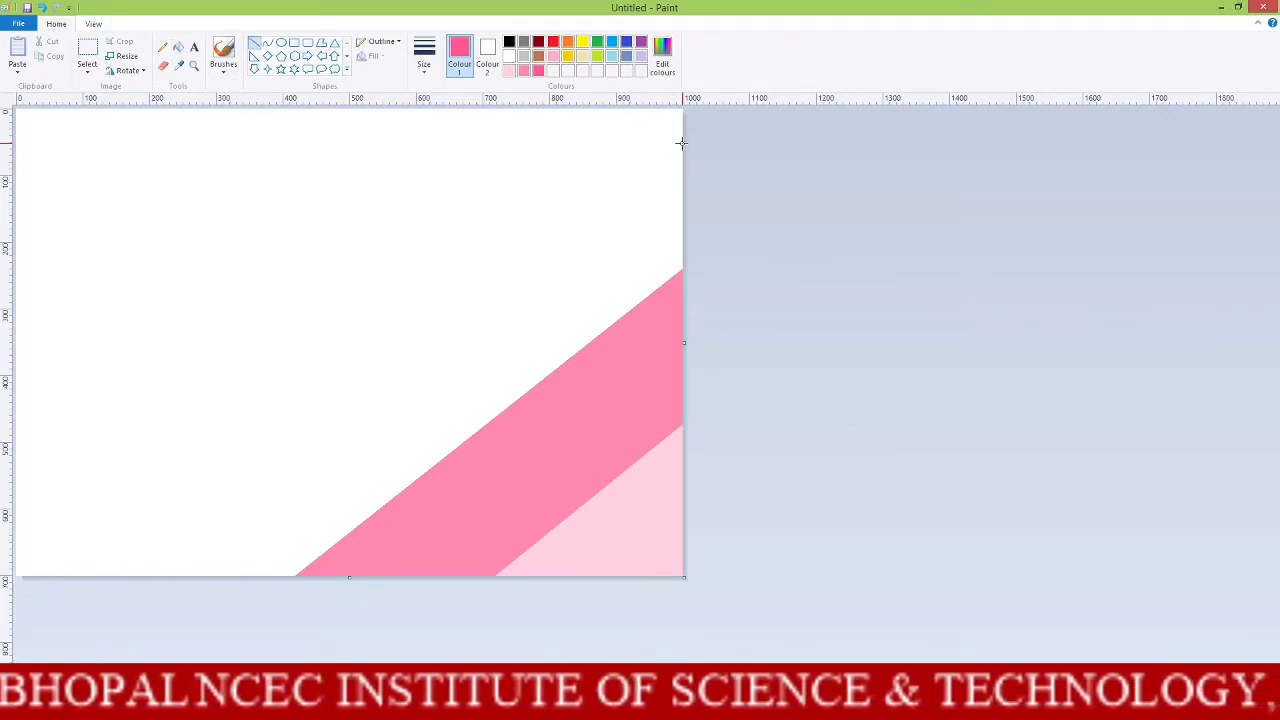
left_click_drag(681, 143, 120, 584)
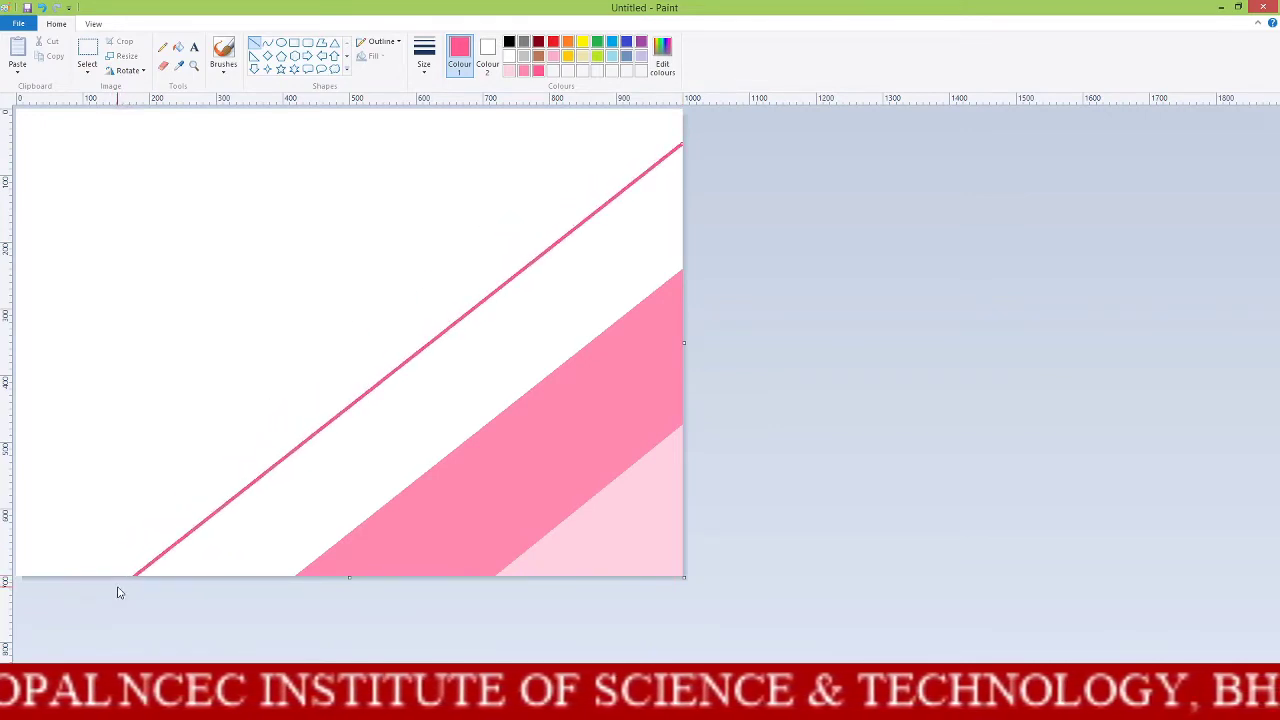
left_click(177, 46)
left_click(549, 298)
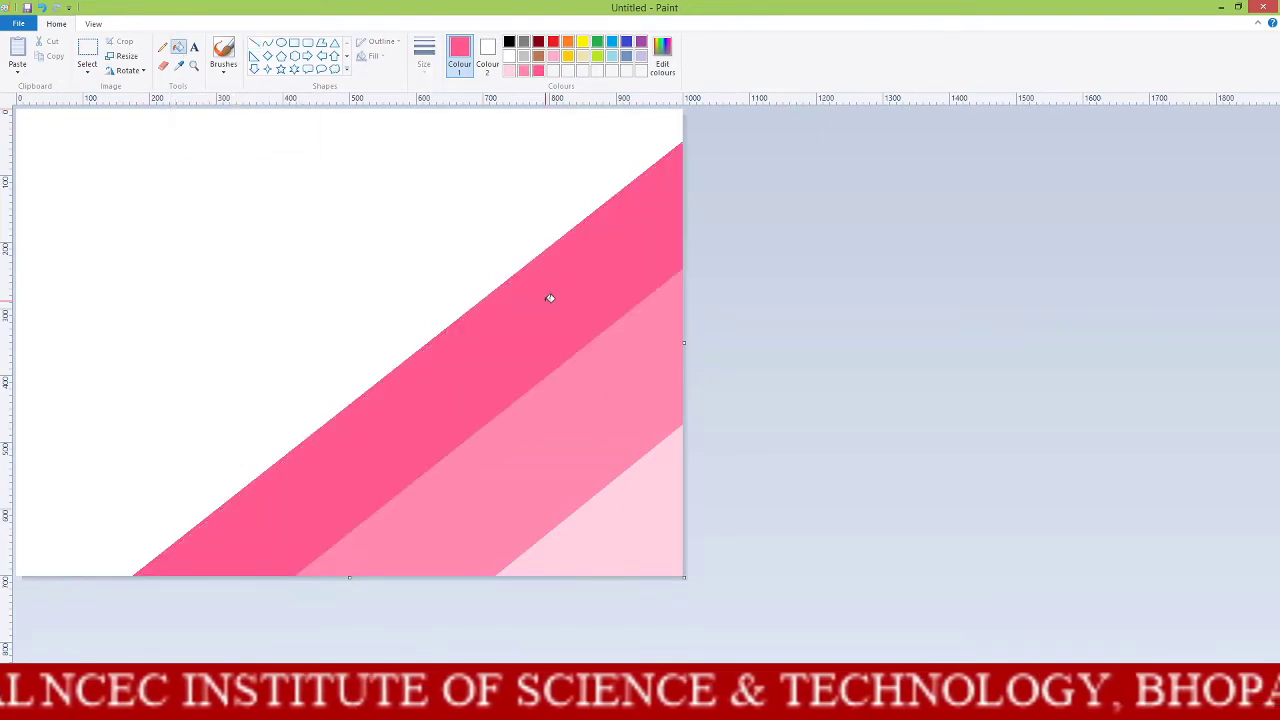
left_click(662, 55)
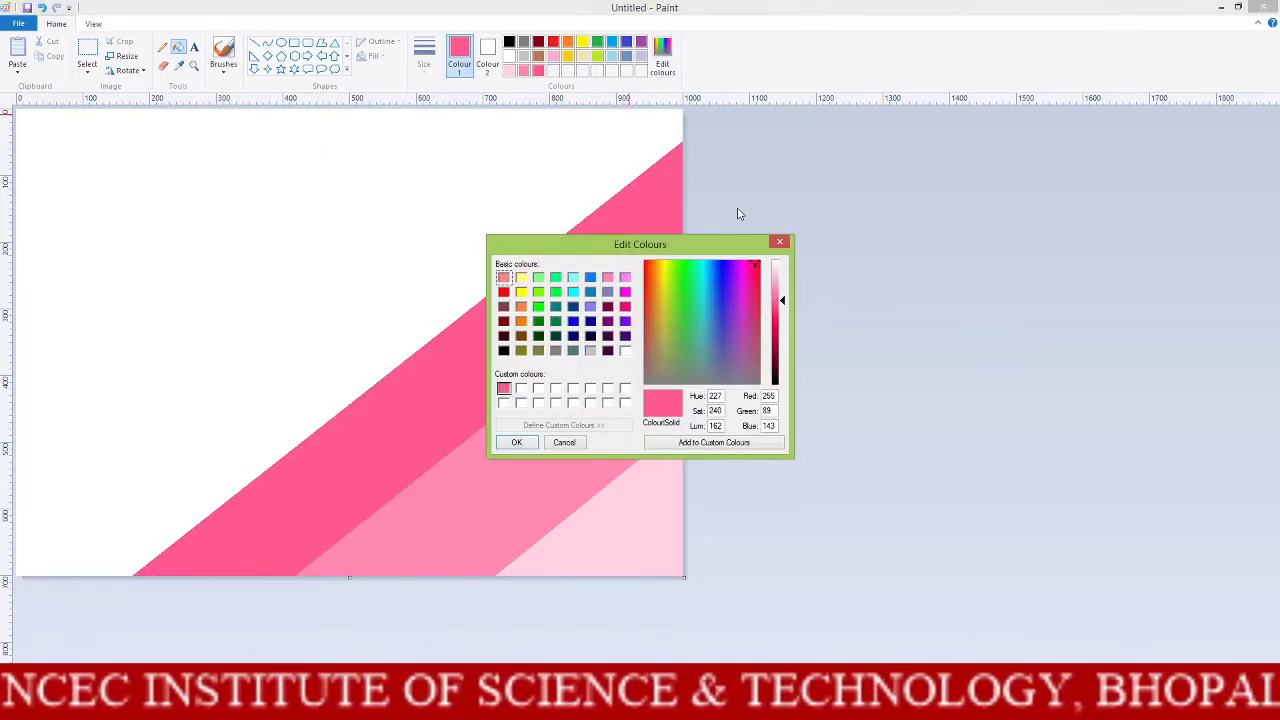
Deepen the colour to pink-red and fill a fourth diagonal band from the top edge
left_click_drag(782, 301, 782, 322)
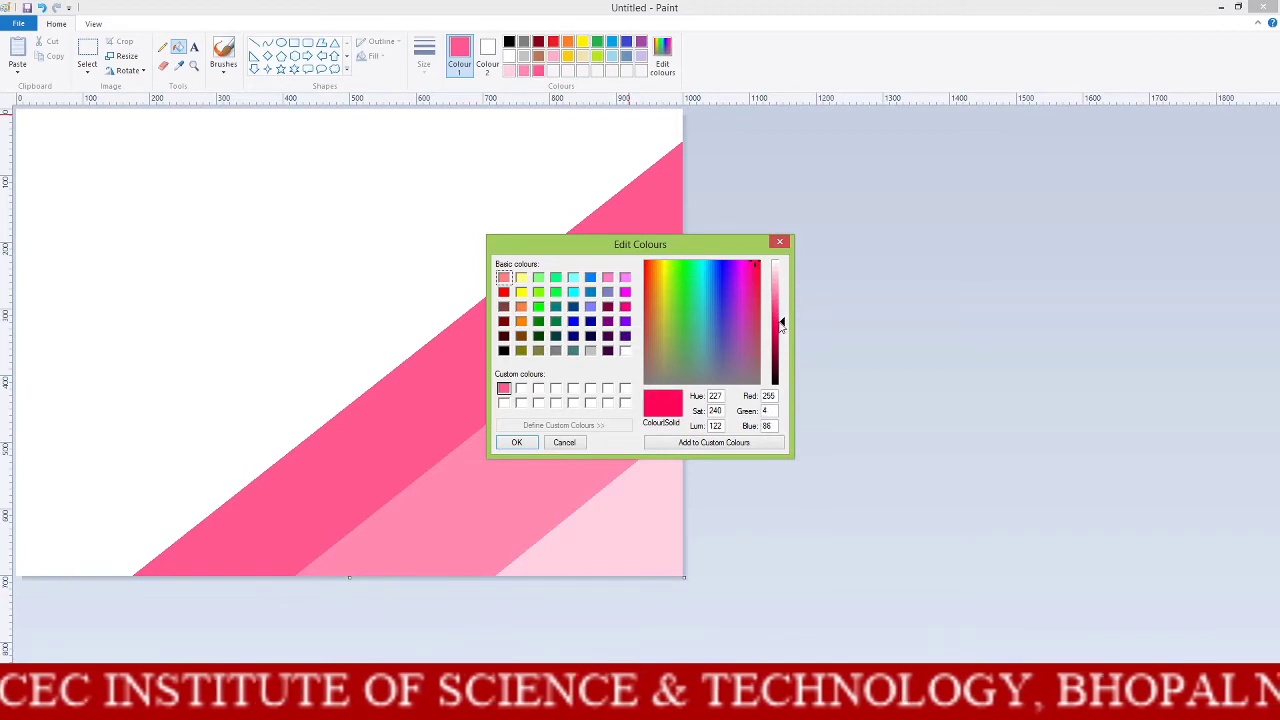
left_click(528, 441)
left_click(254, 43)
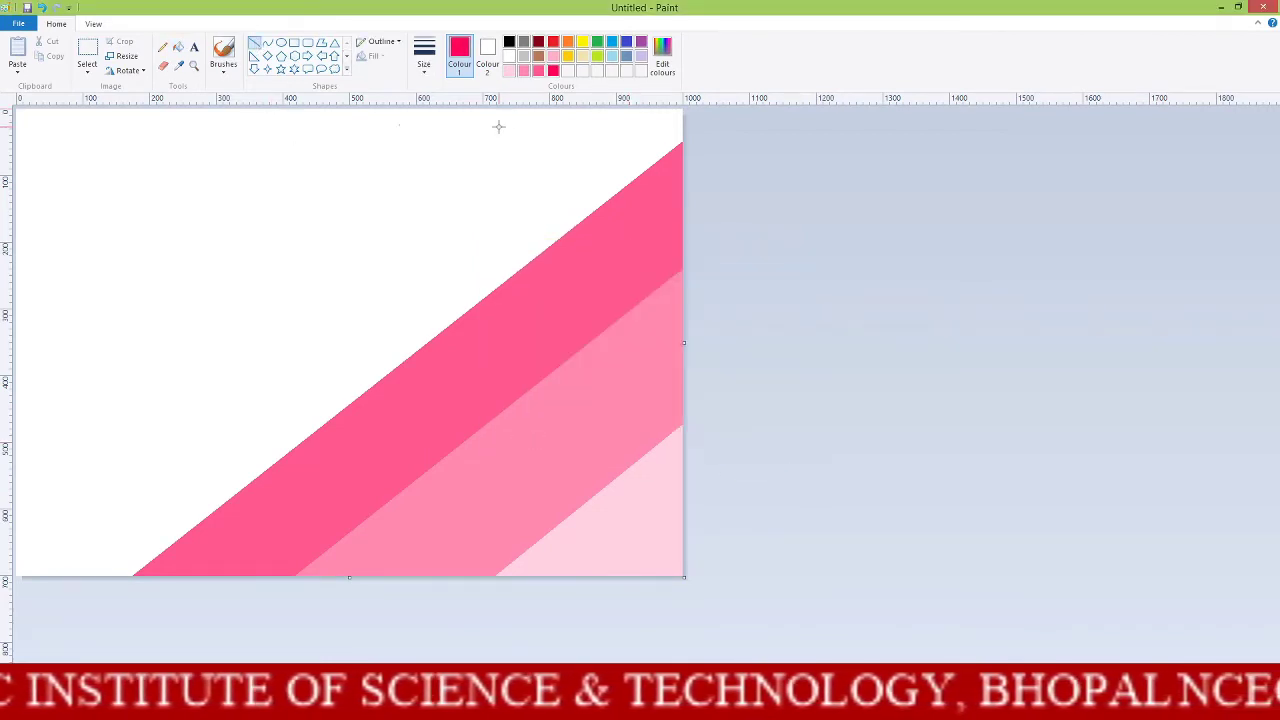
left_click_drag(523, 110, 10, 522)
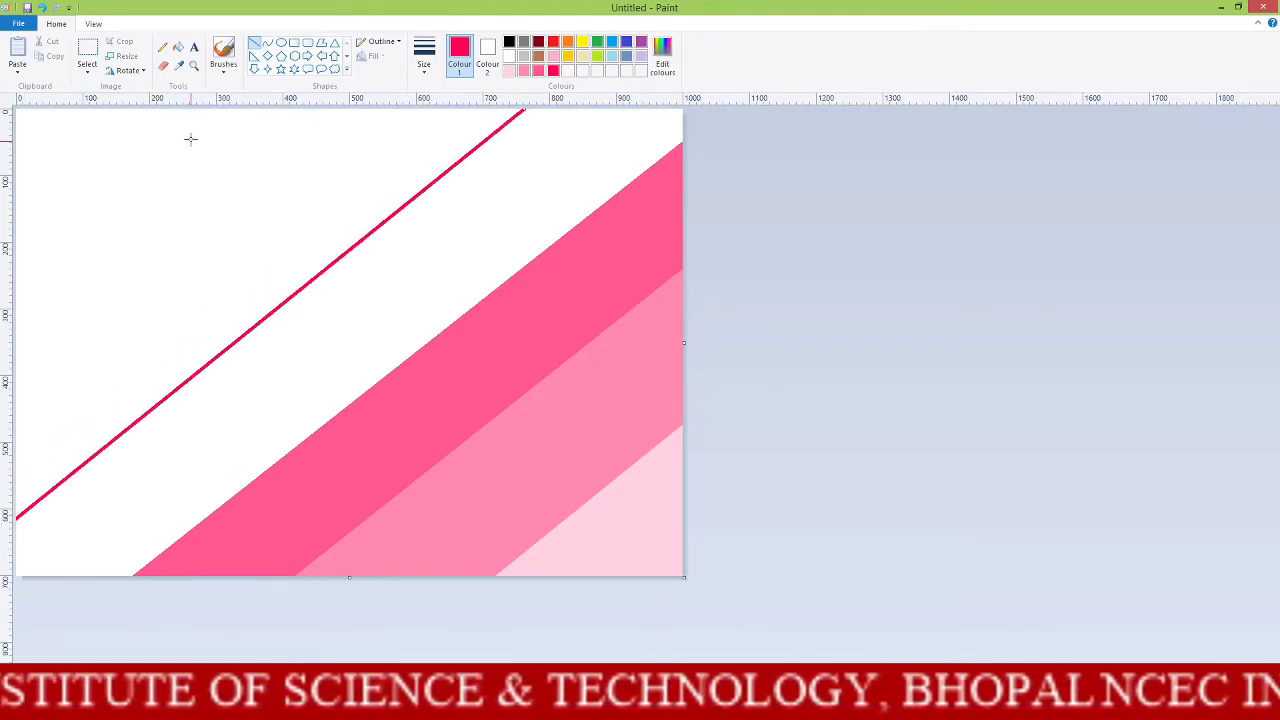
left_click(182, 50)
left_click(446, 268)
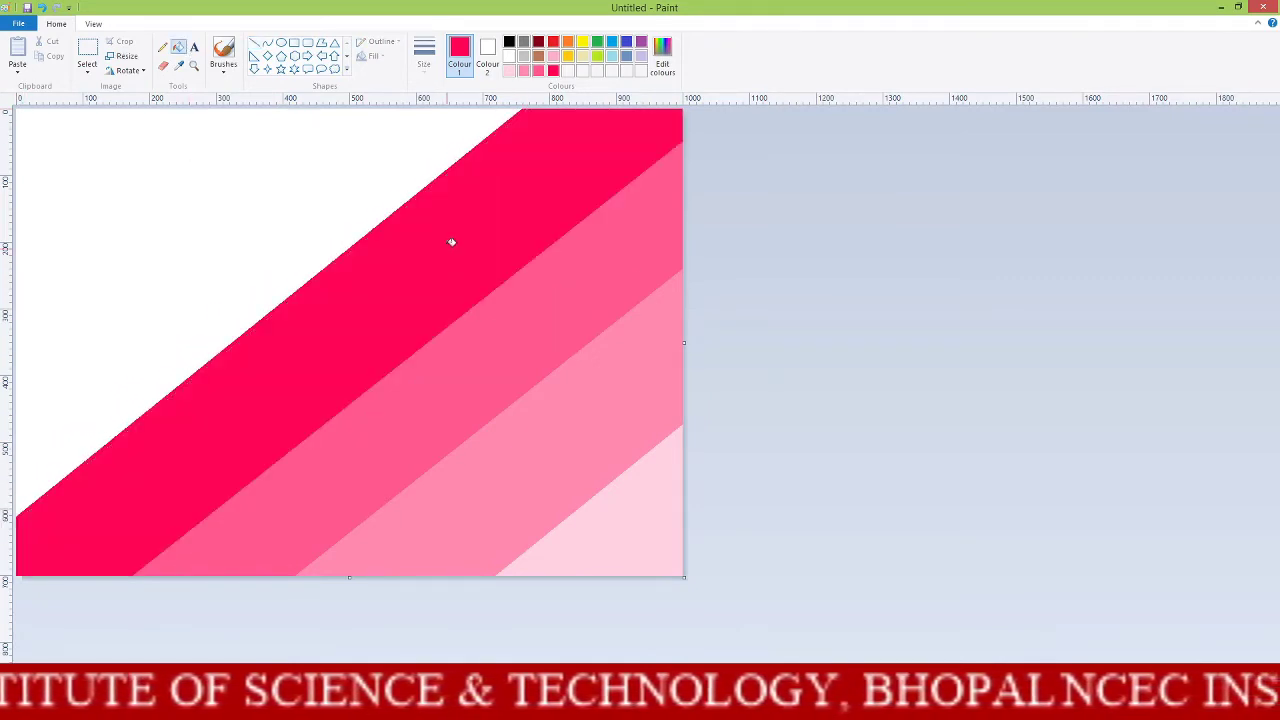
Darken the colour to crimson and fill a new strip across the top-left area dark red
left_click(662, 55)
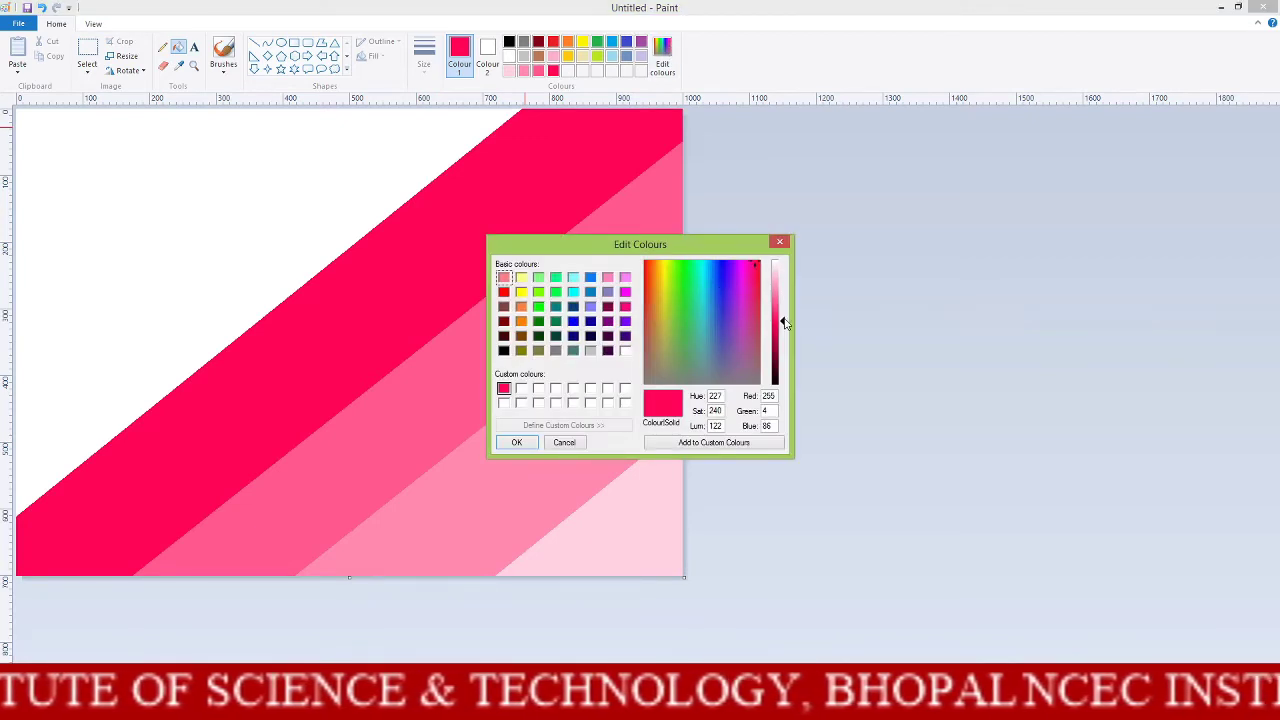
left_click_drag(785, 322, 783, 340)
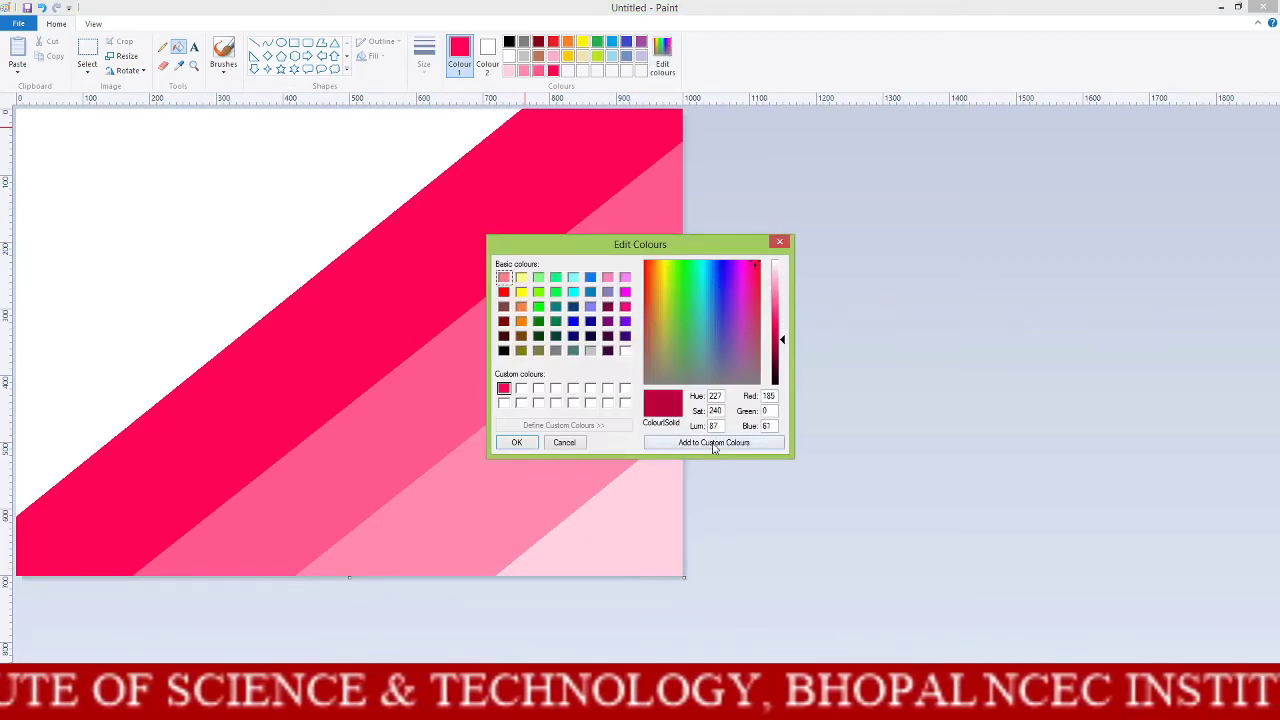
left_click(517, 442)
left_click(524, 440)
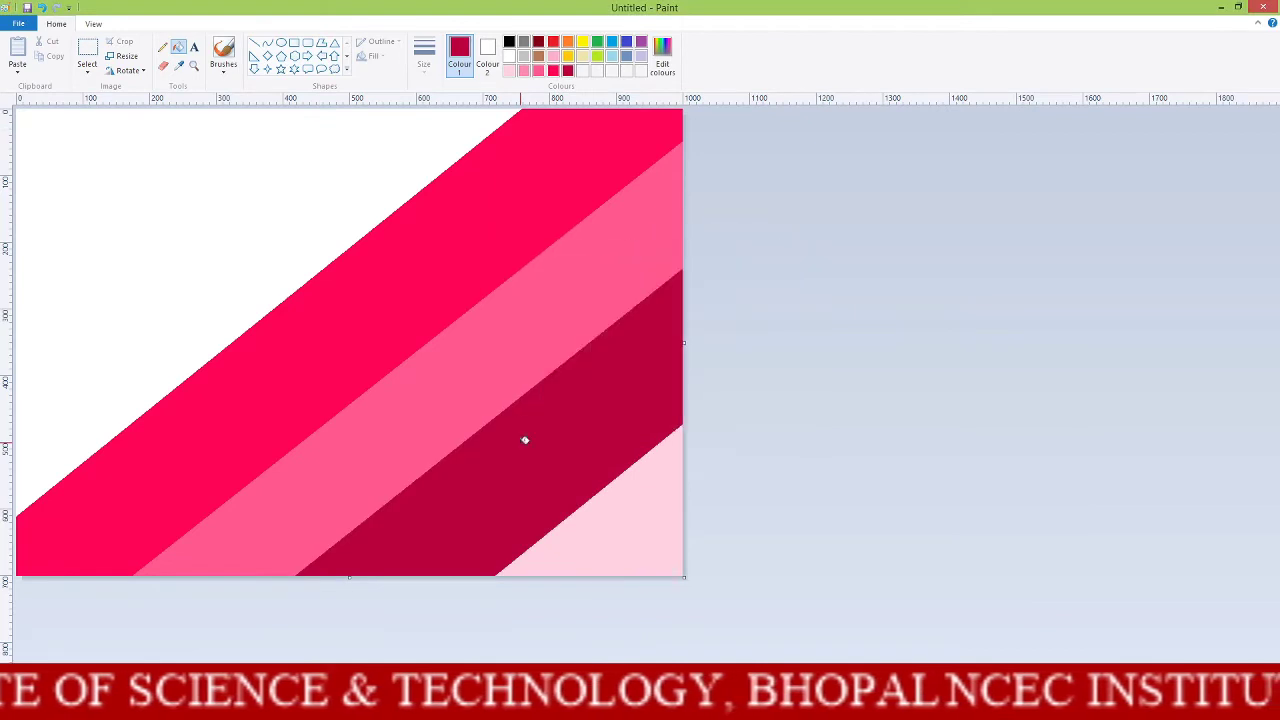
left_click(255, 43)
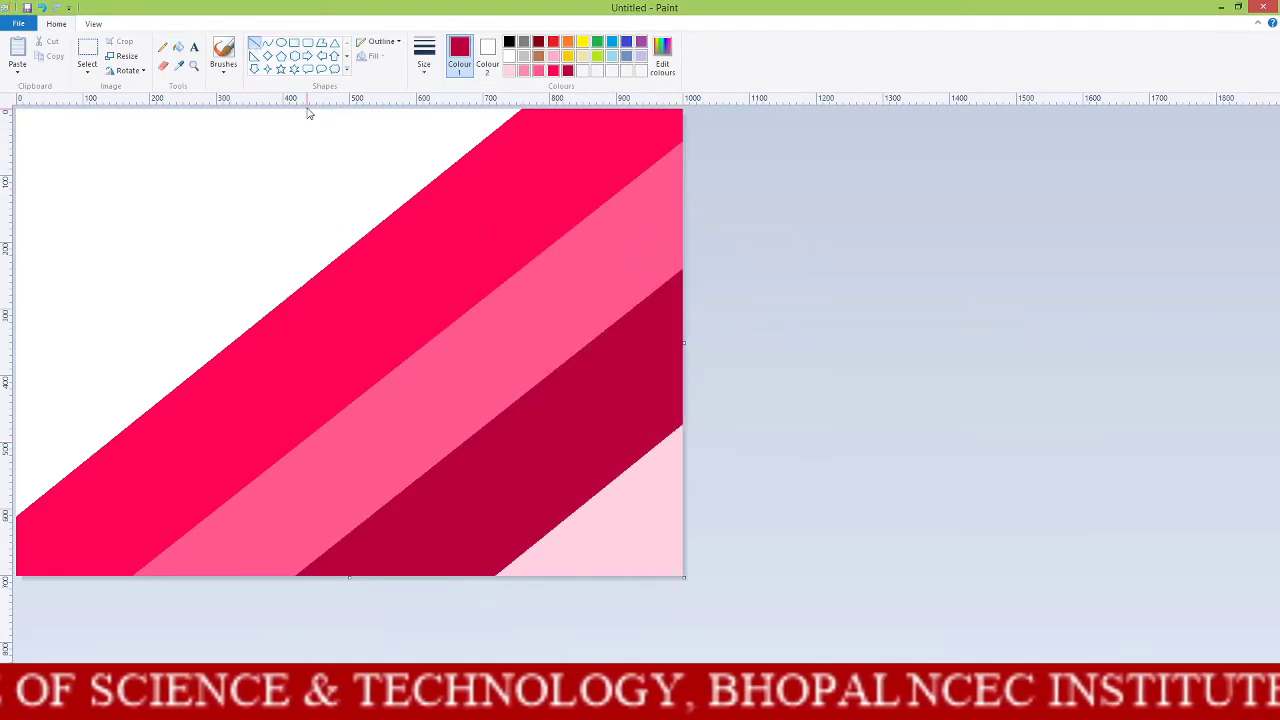
left_click_drag(292, 112, 5, 382)
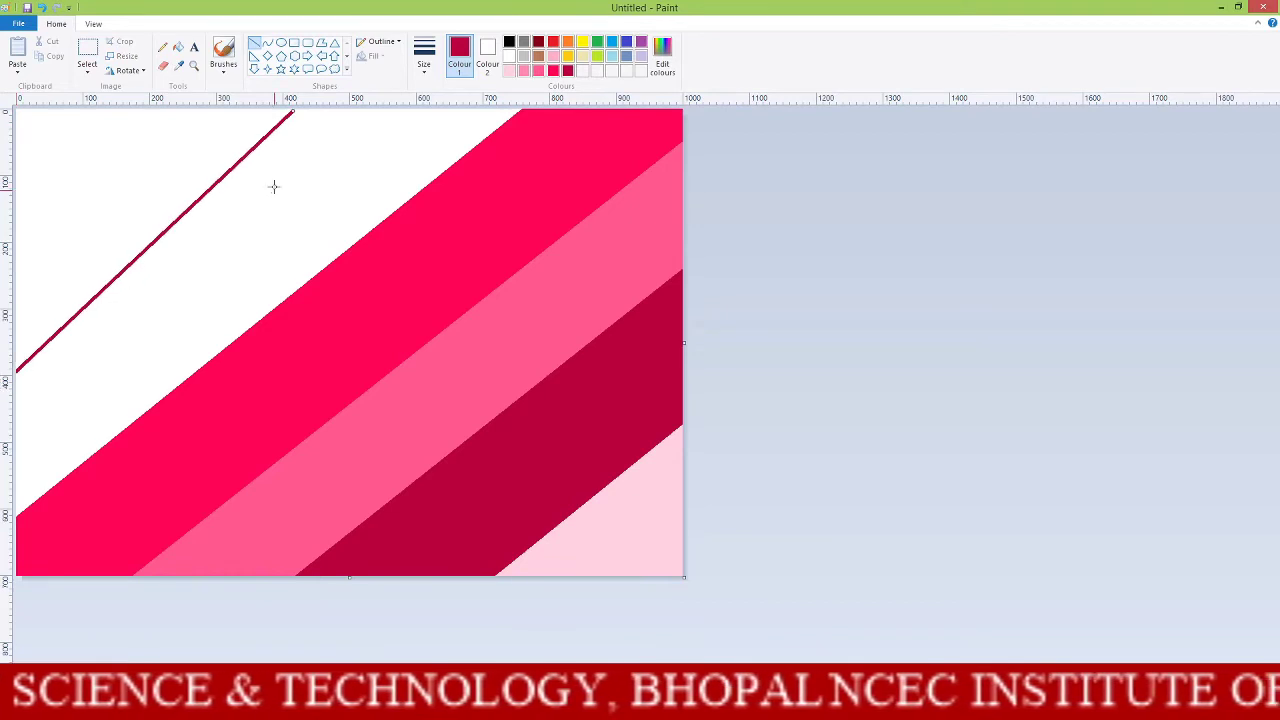
left_click_drag(292, 111, 320, 97)
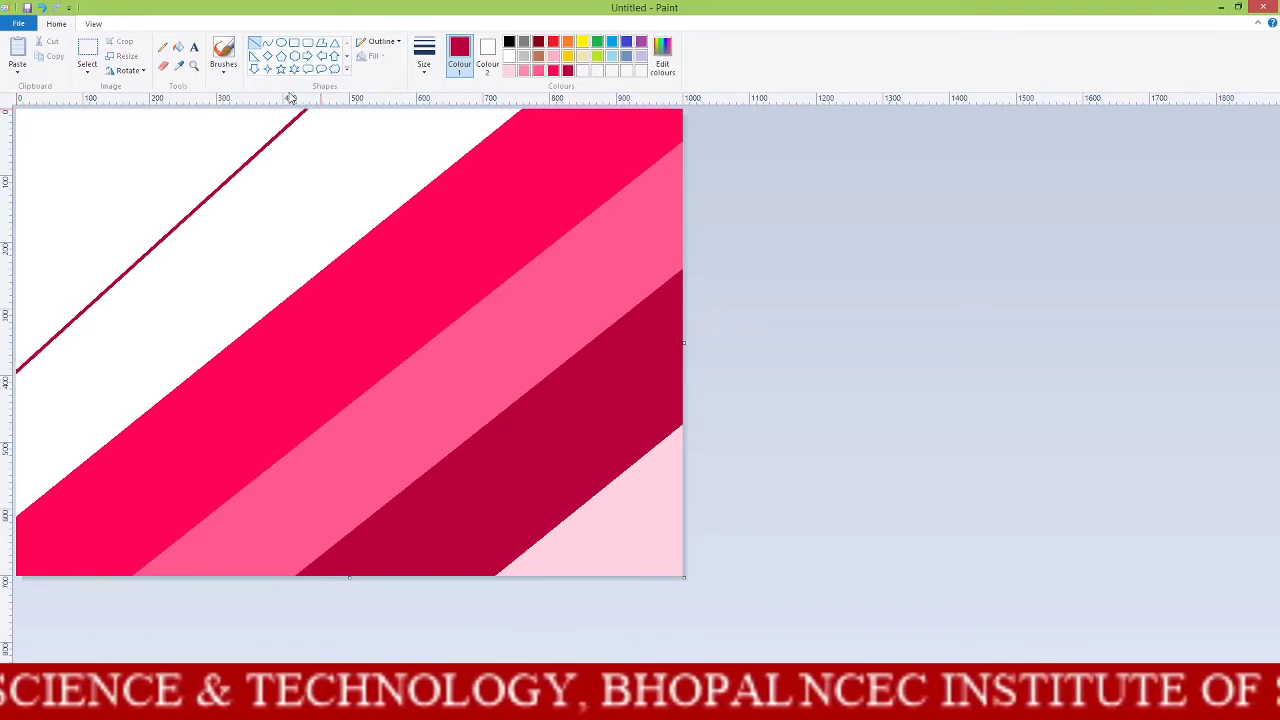
left_click(178, 47)
left_click(249, 217)
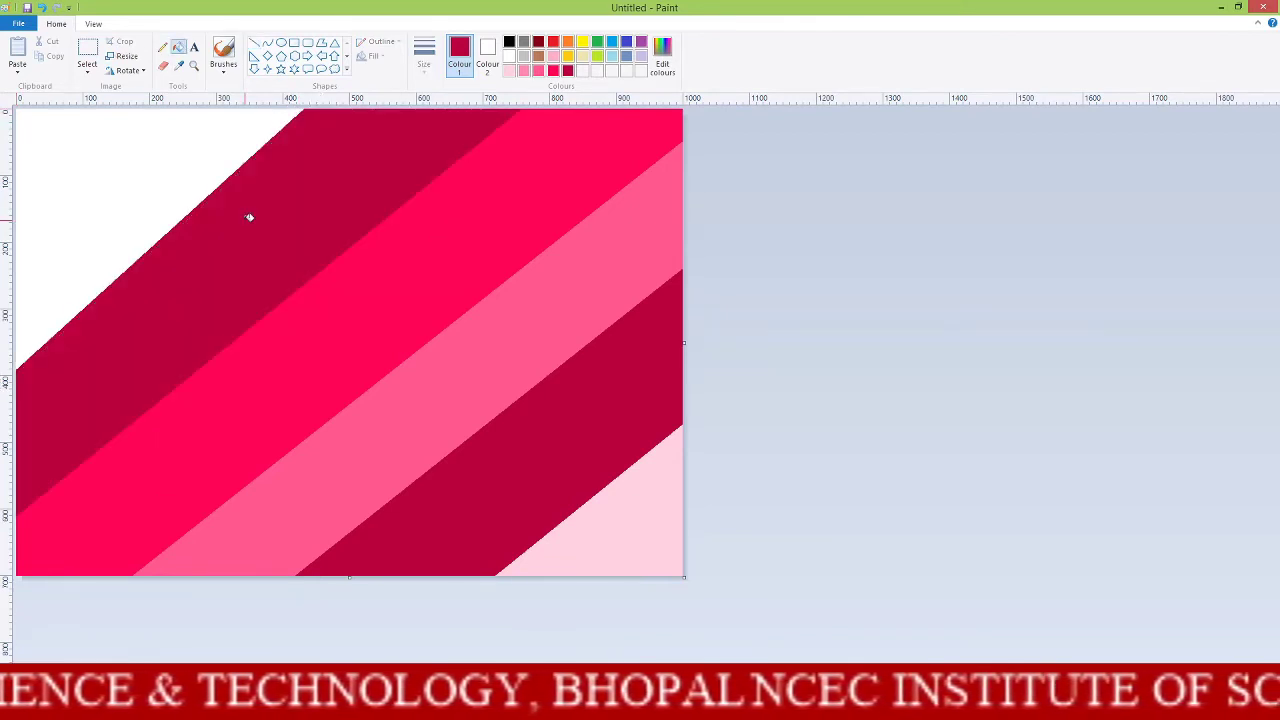
Fill a darker maroon strip near the top-left, then fill the remaining corner black
left_click(662, 58)
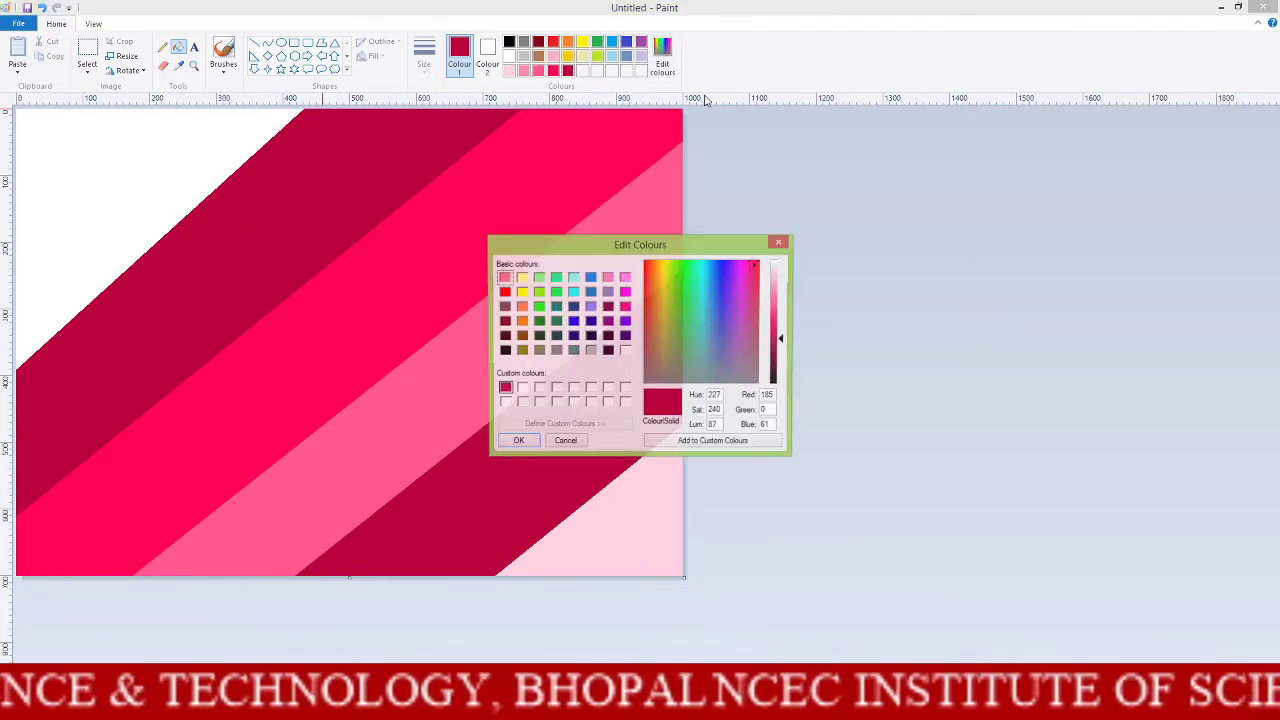
left_click_drag(786, 341, 786, 352)
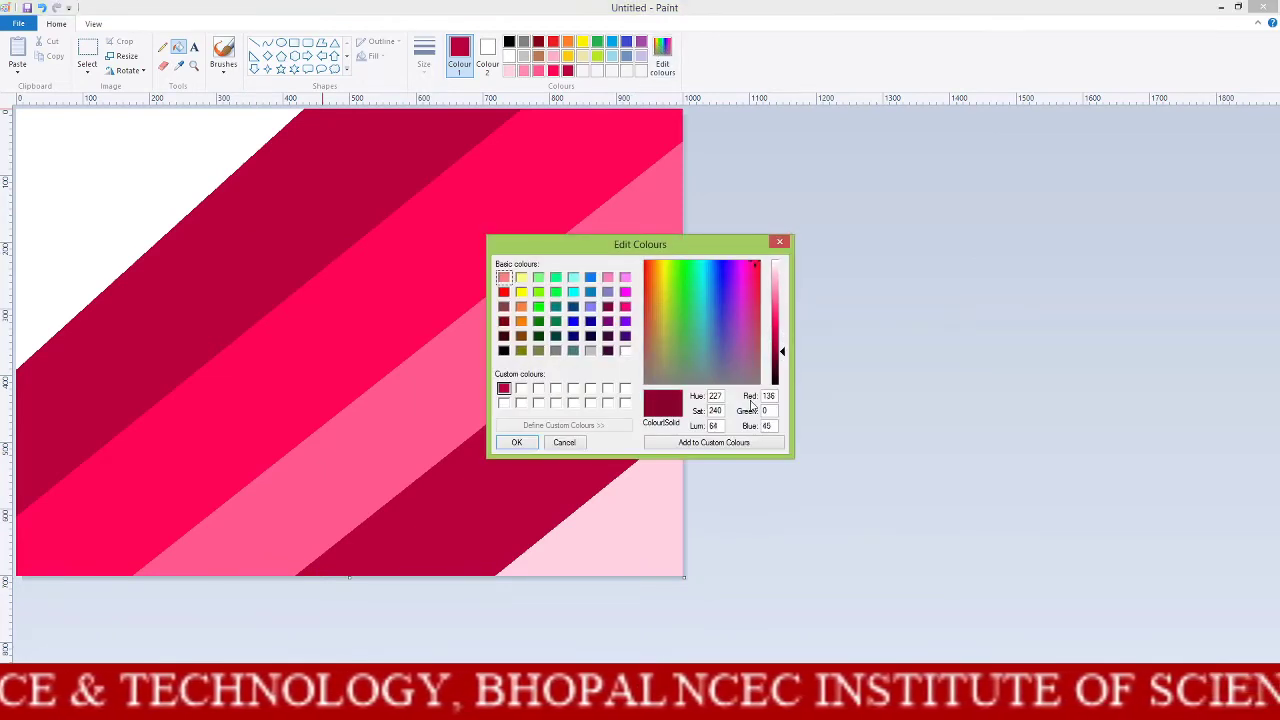
left_click(517, 443)
left_click(255, 43)
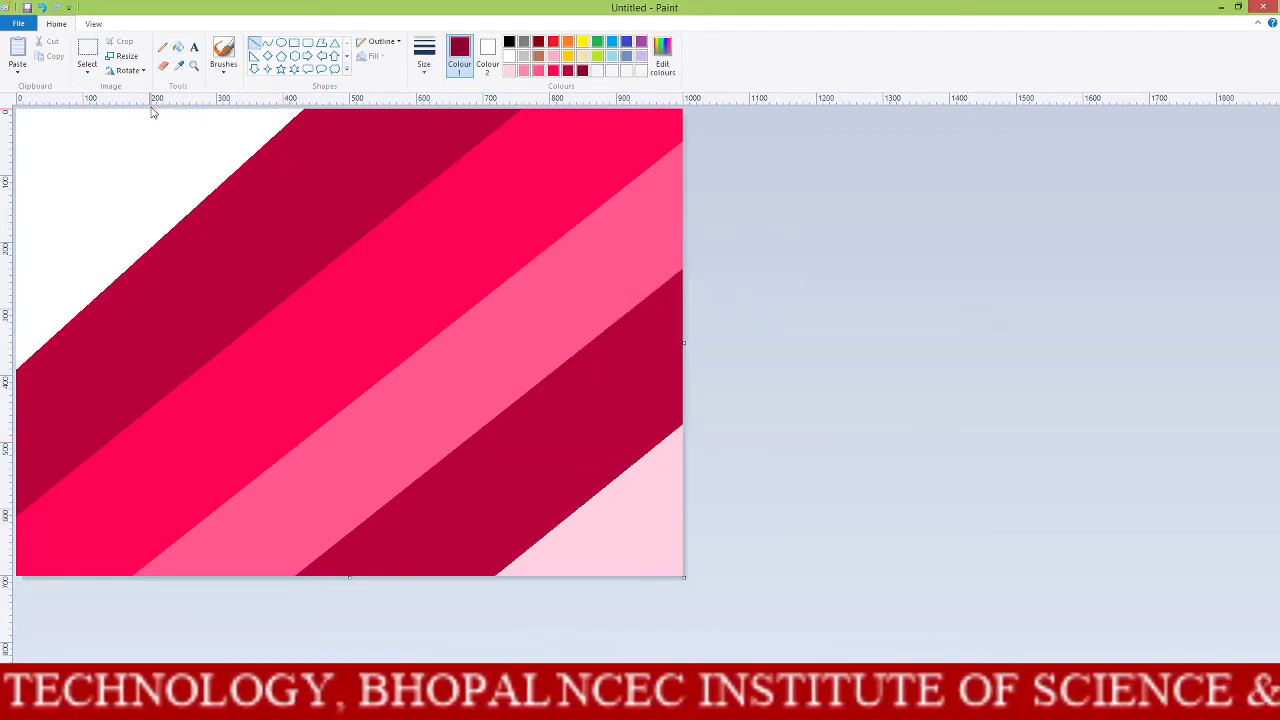
left_click_drag(152, 112, 6, 256)
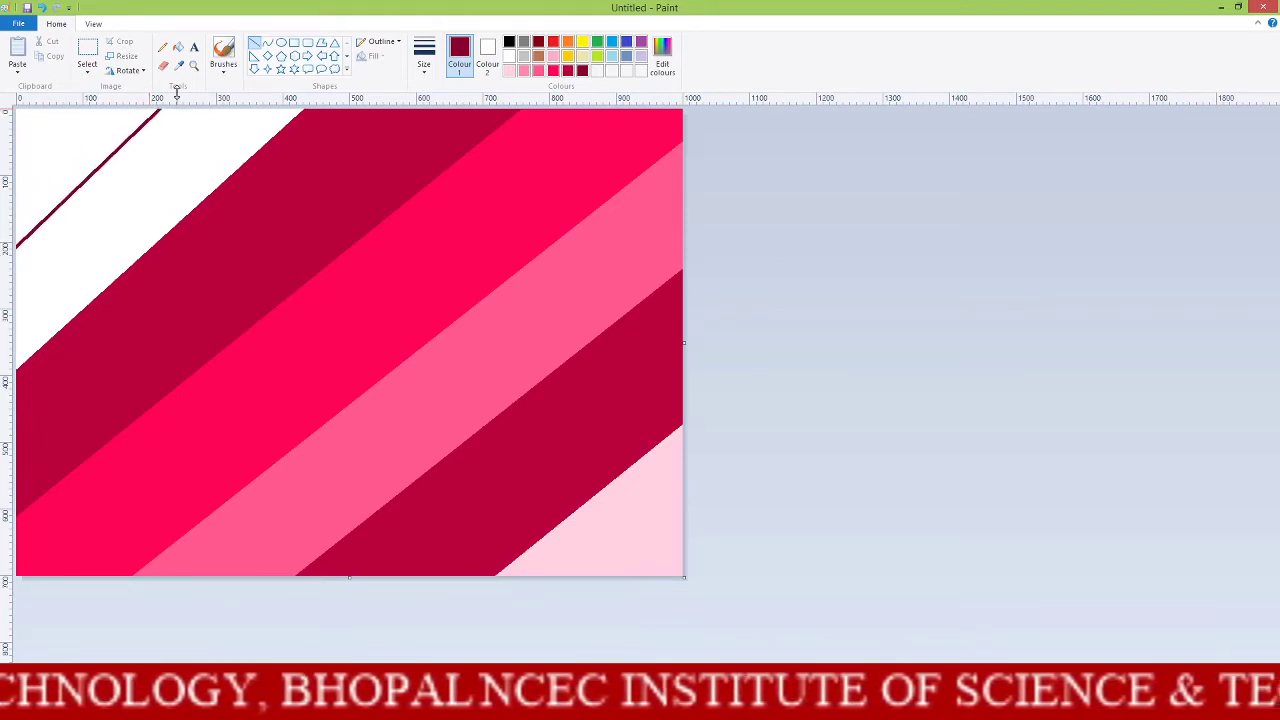
left_click(178, 47)
left_click(146, 188)
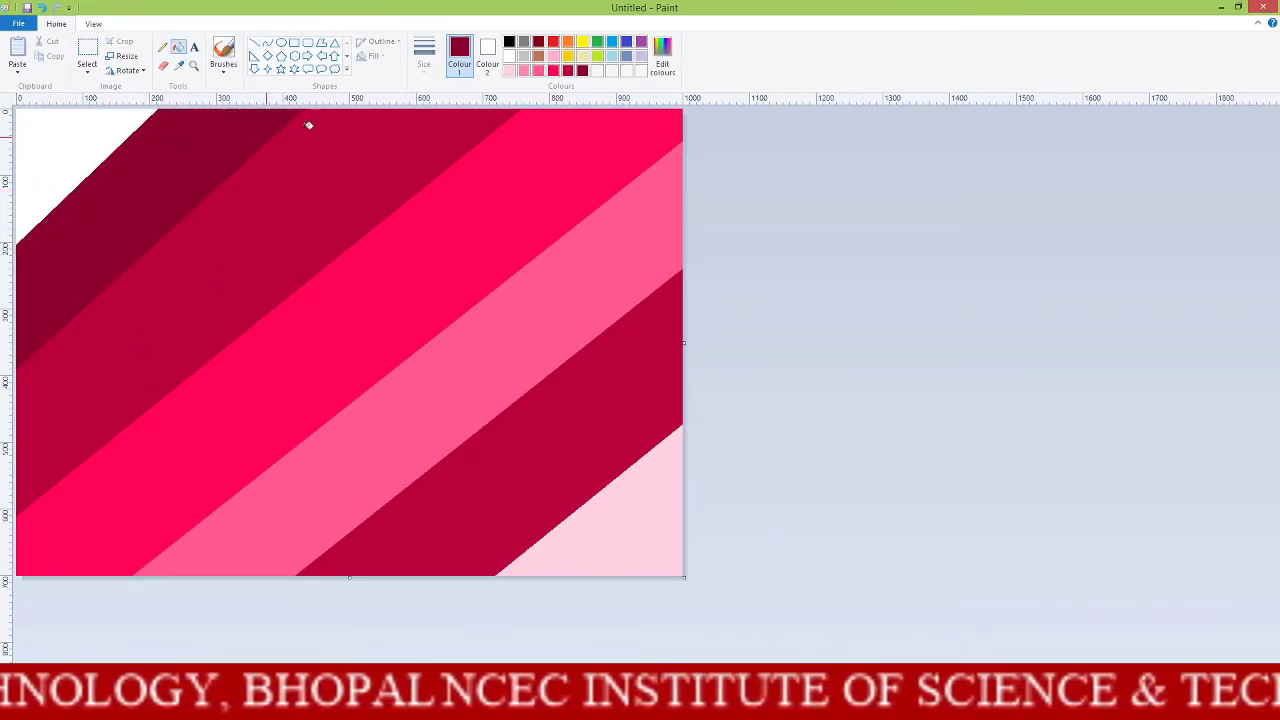
left_click(509, 41)
left_click(102, 143)
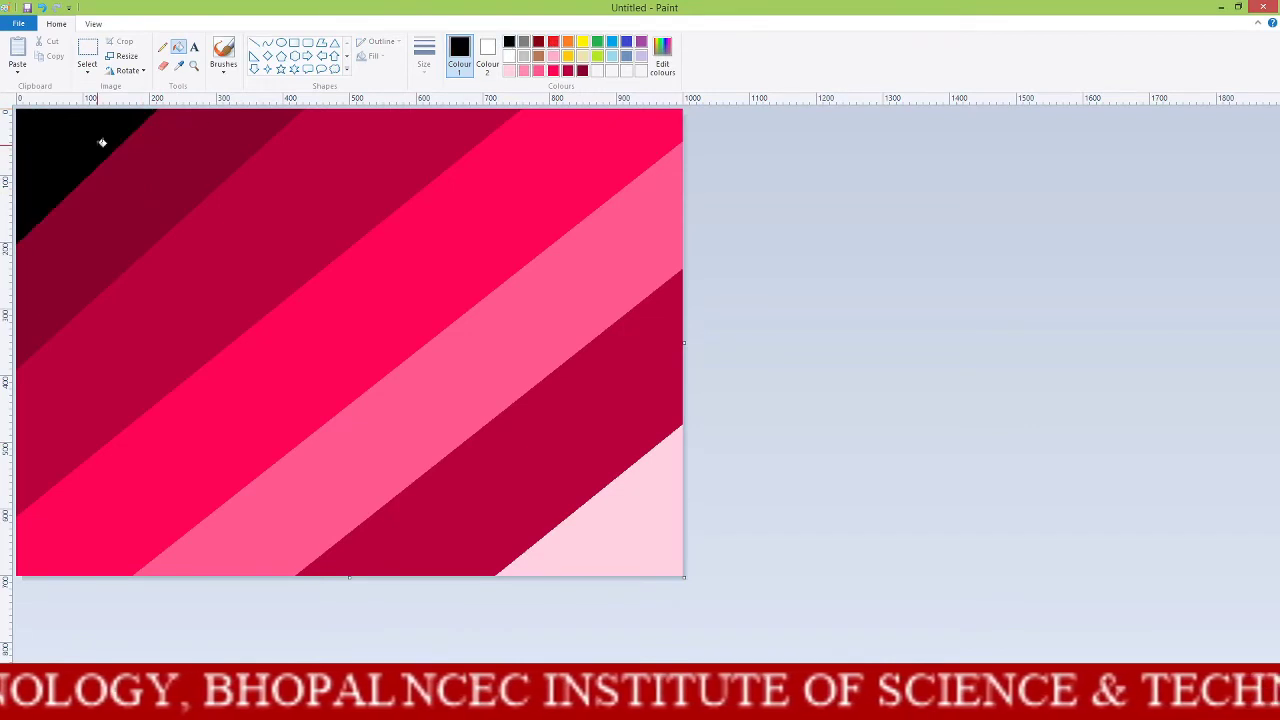
Open Resize, magnify the screen to 200%, choose Pixels and unlock the aspect ratio
left_click(131, 58)
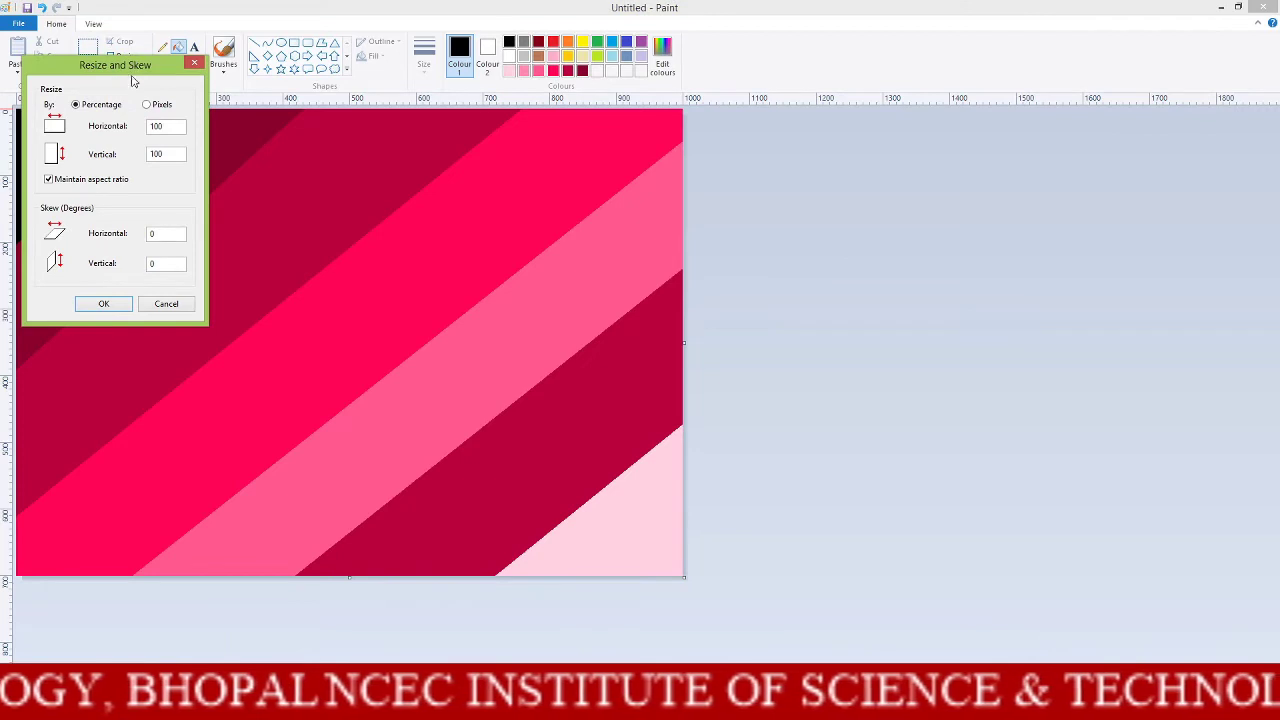
key("super+plus")
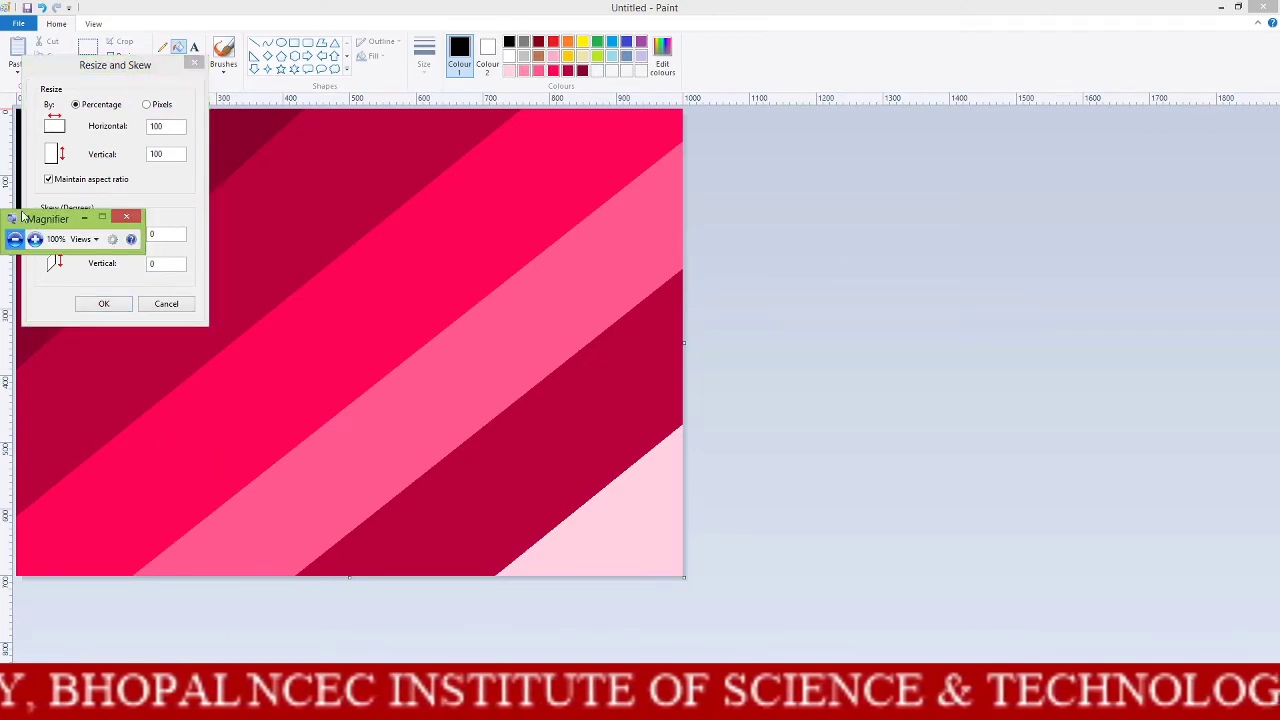
left_click(34, 239)
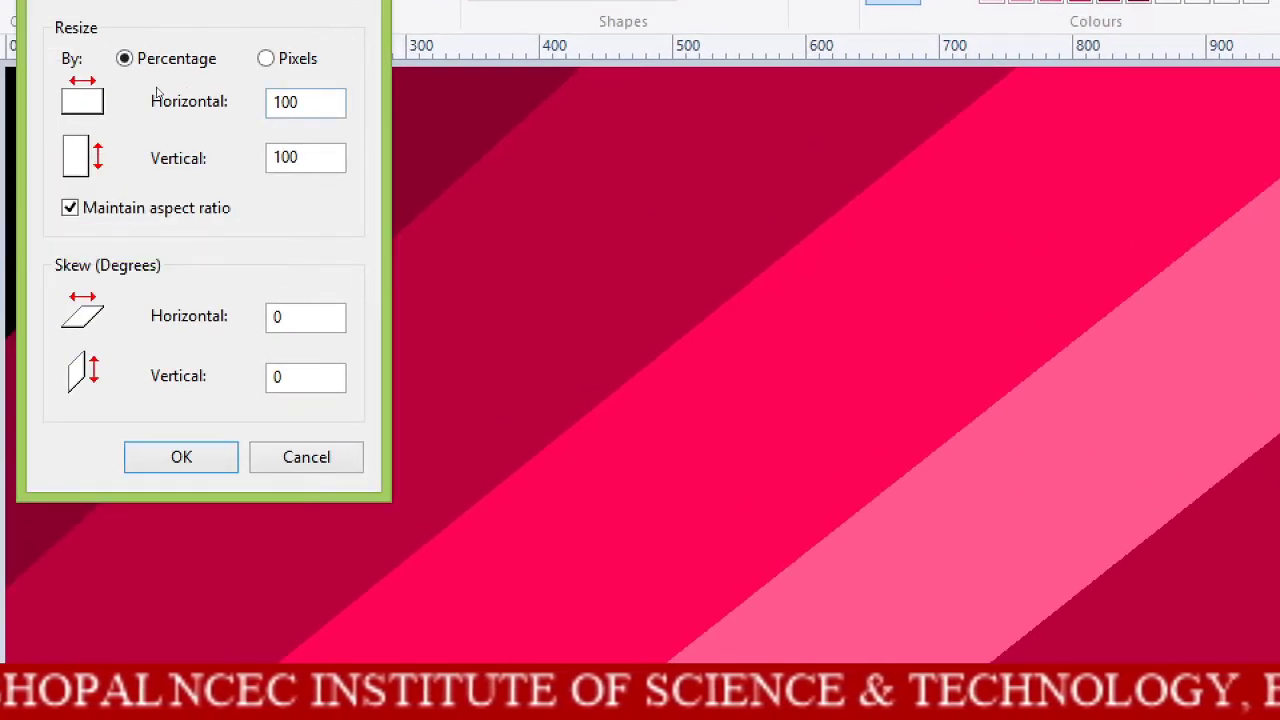
left_click(265, 58)
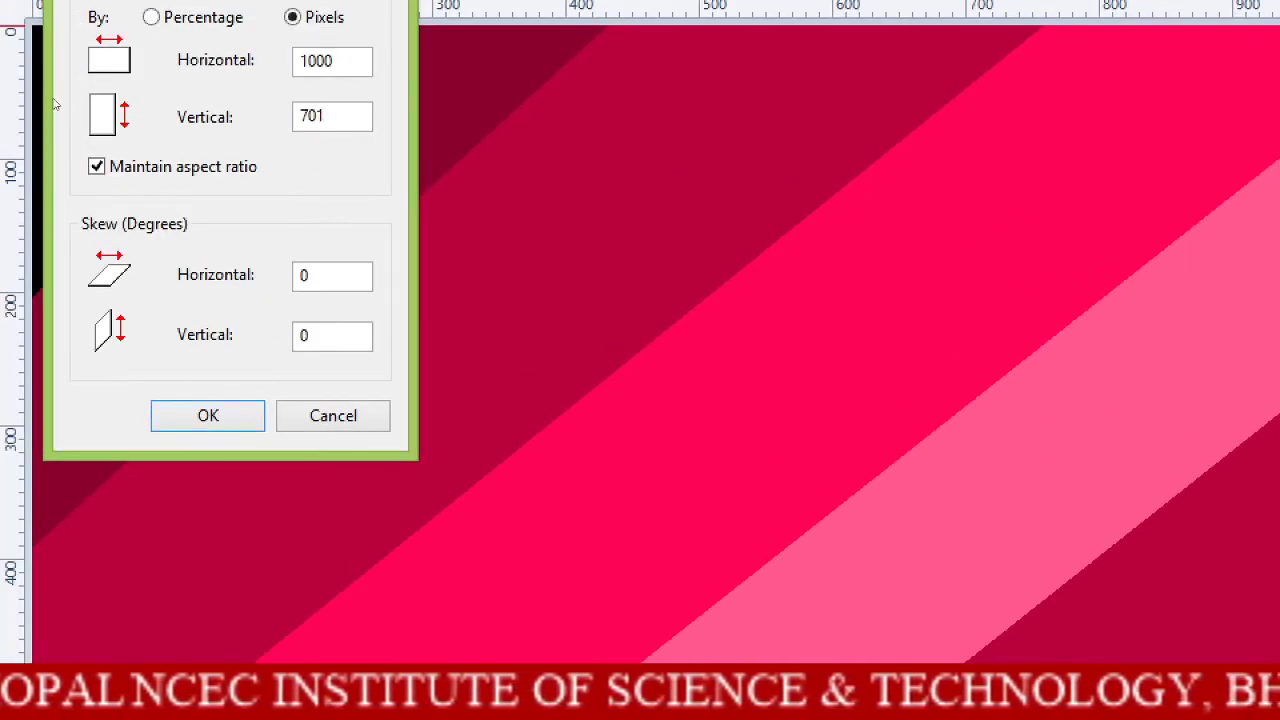
left_click(83, 217)
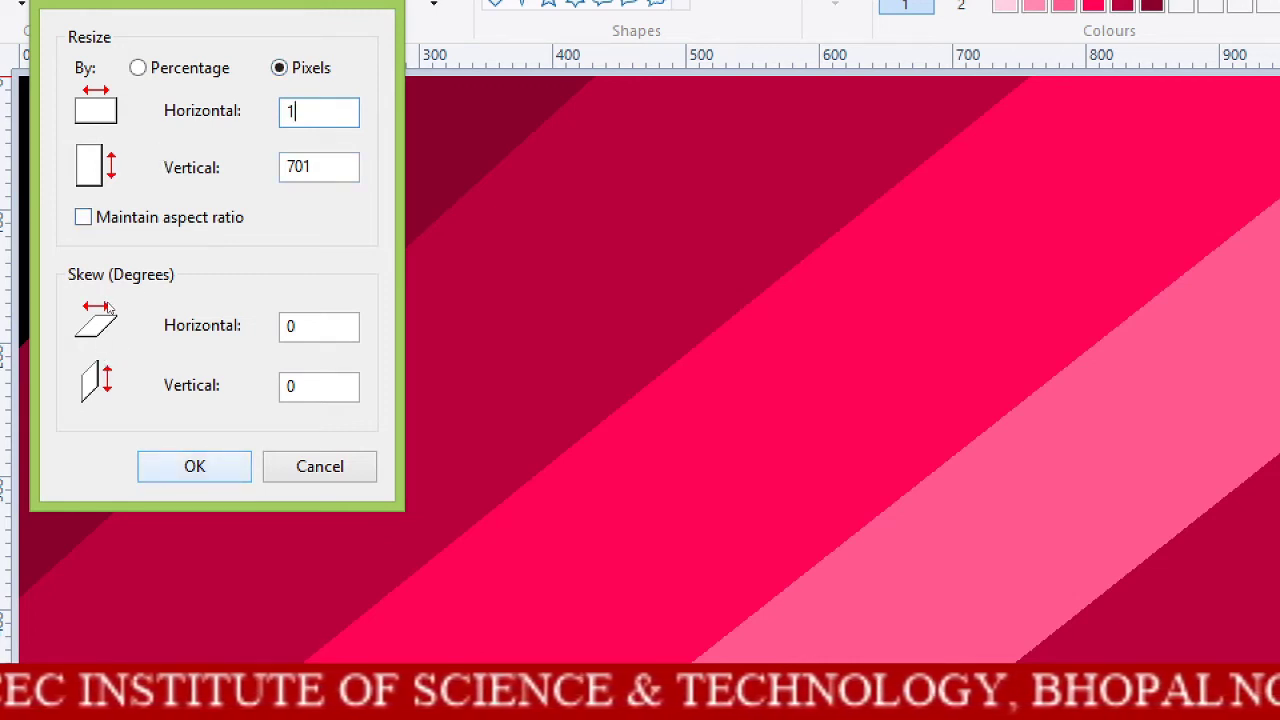
Squeeze the image to 1 pixel wide, then stretch it back to 1000 pixels wide
key("Return")
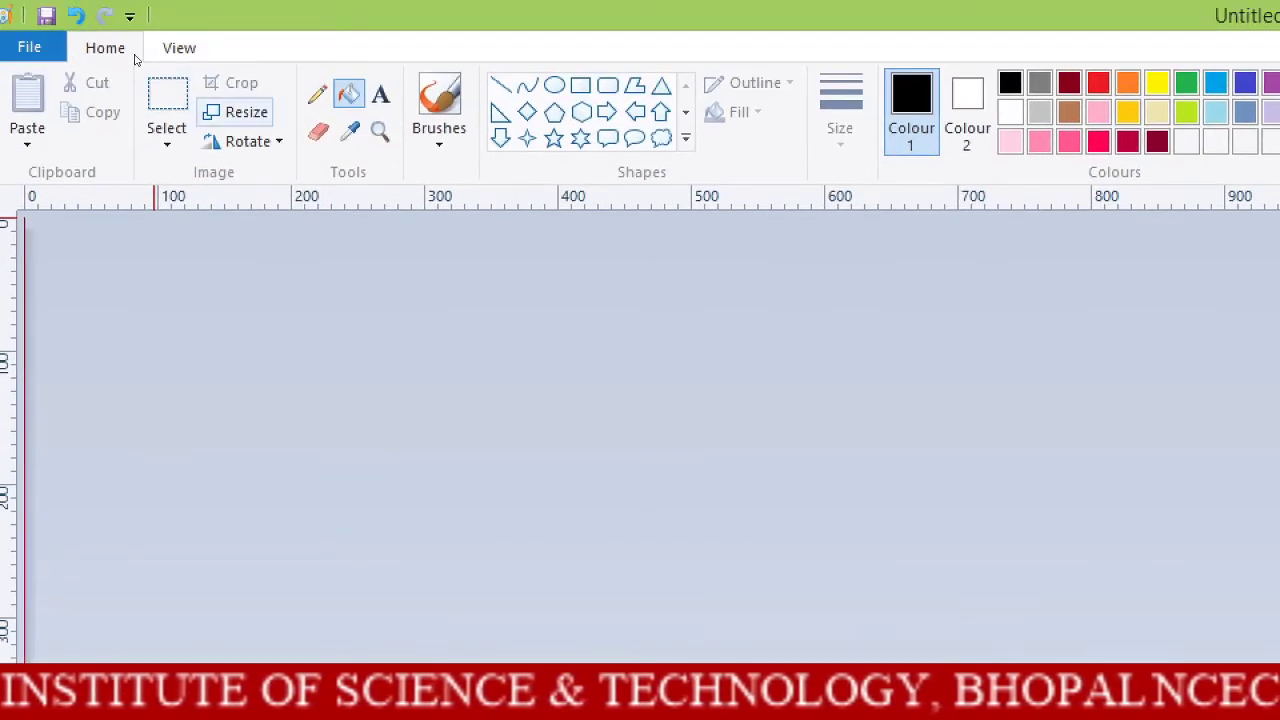
left_click(236, 112)
key("alt+i")
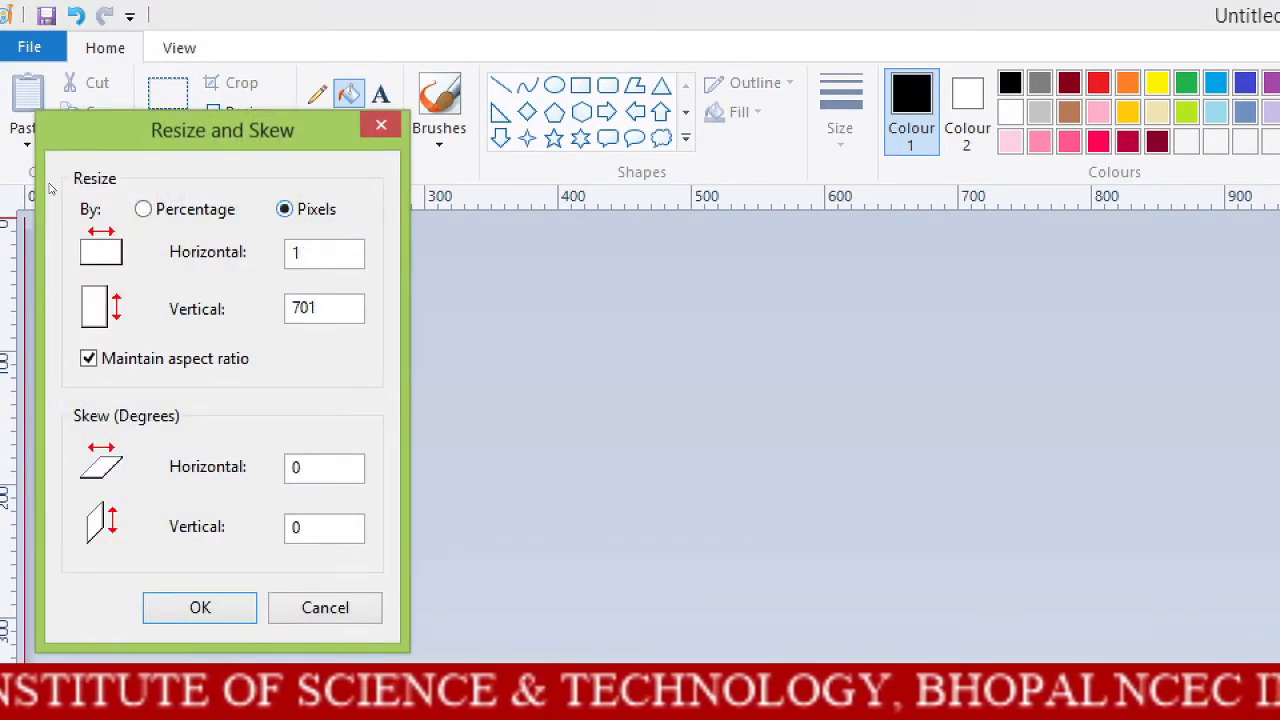
key("alt+m")
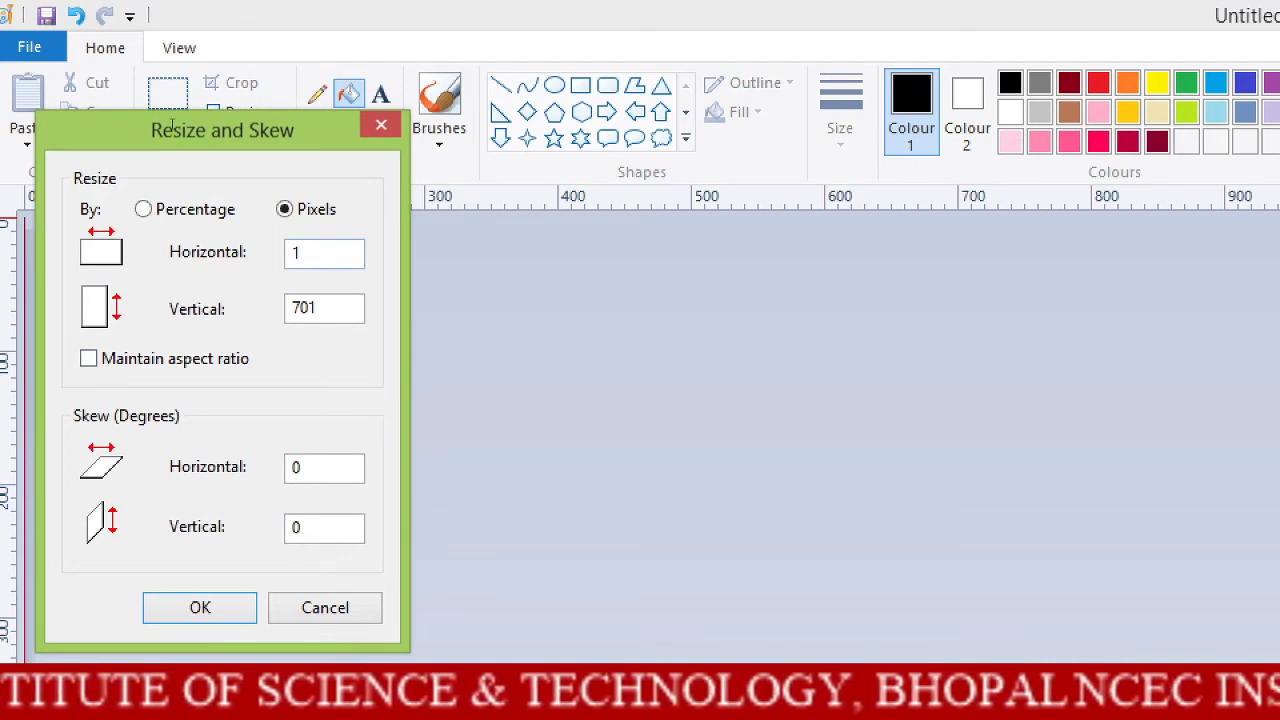
type("000")
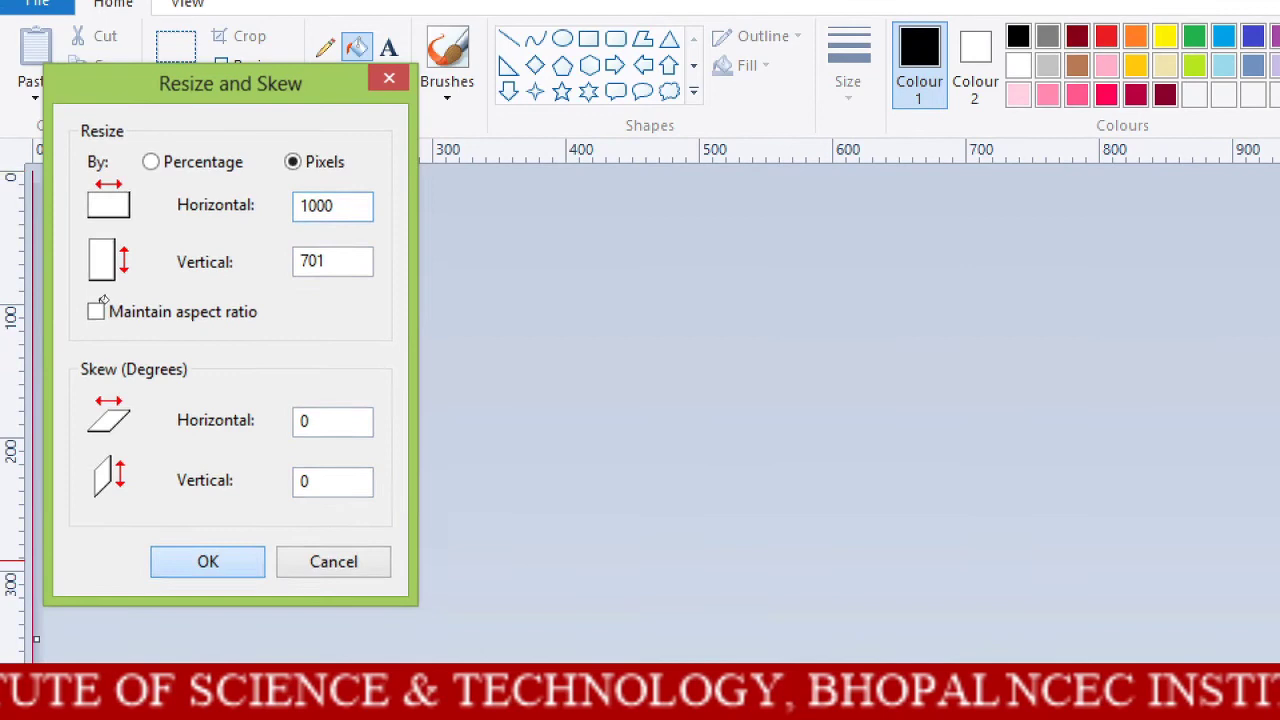
left_click(208, 561)
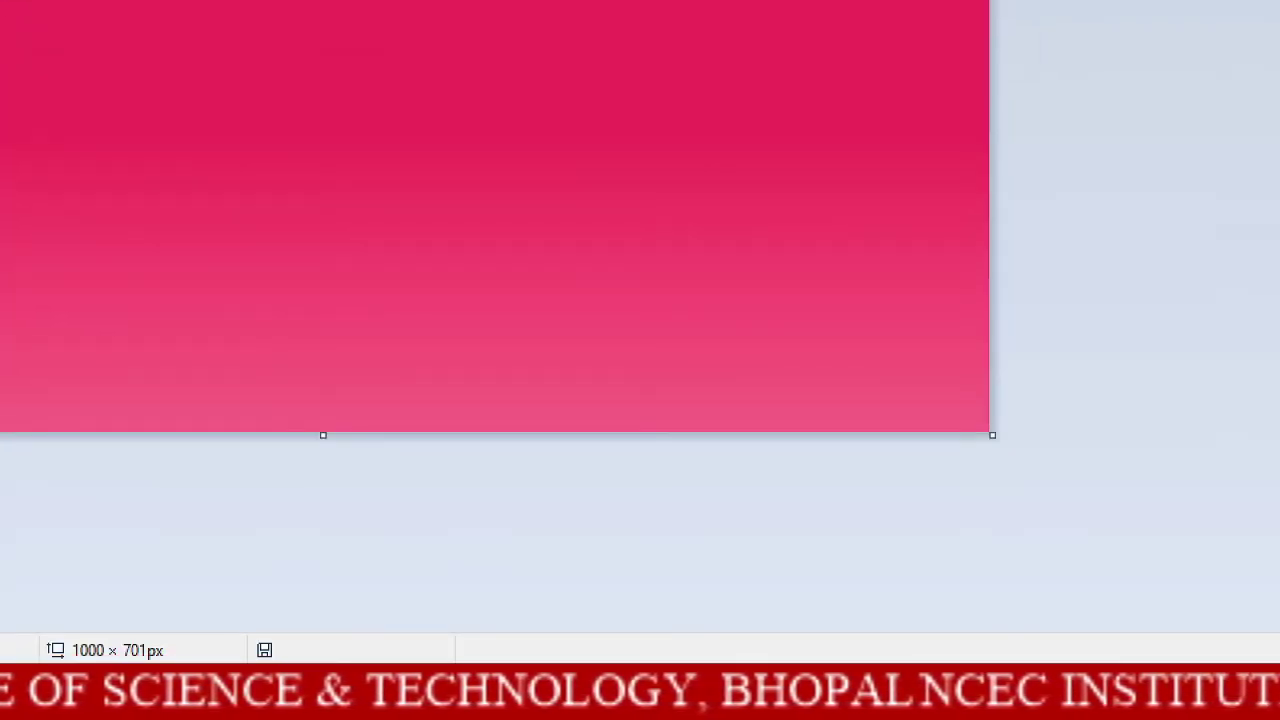
key("super+plus")
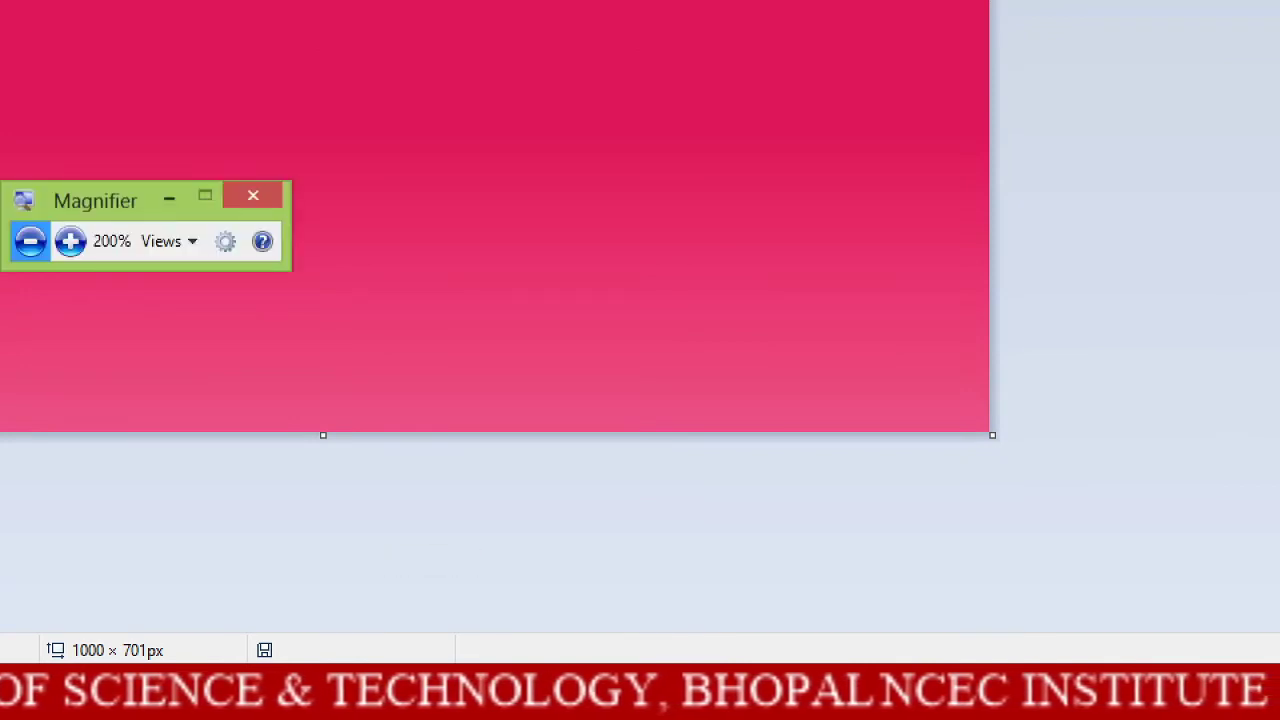
key("super+minus")
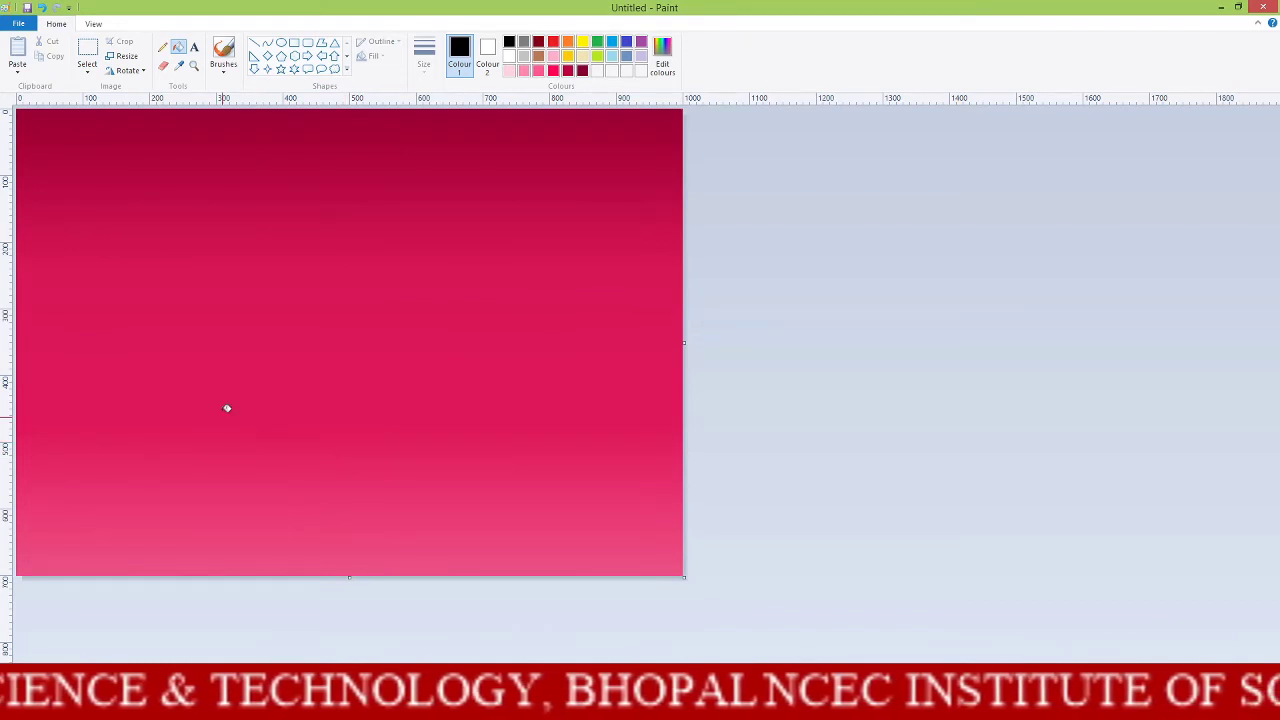
Start a new blank picture from the File menu
left_click(20, 24)
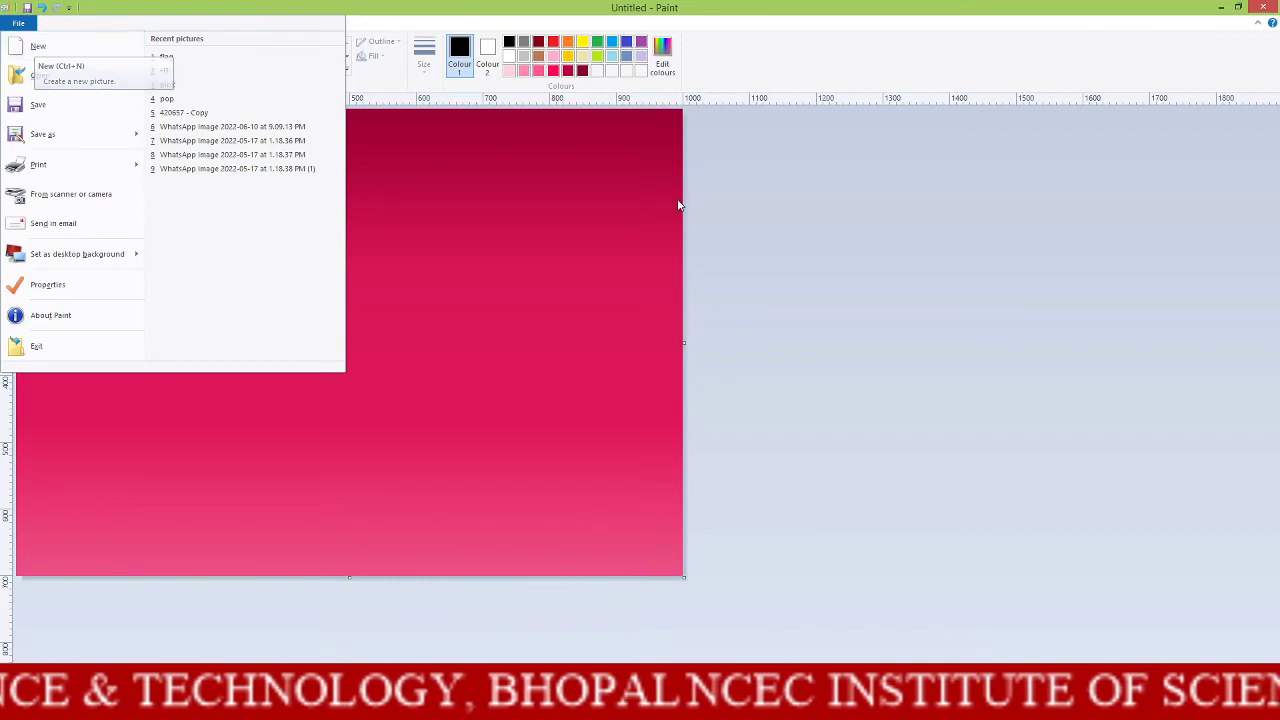
left_click(820, 243)
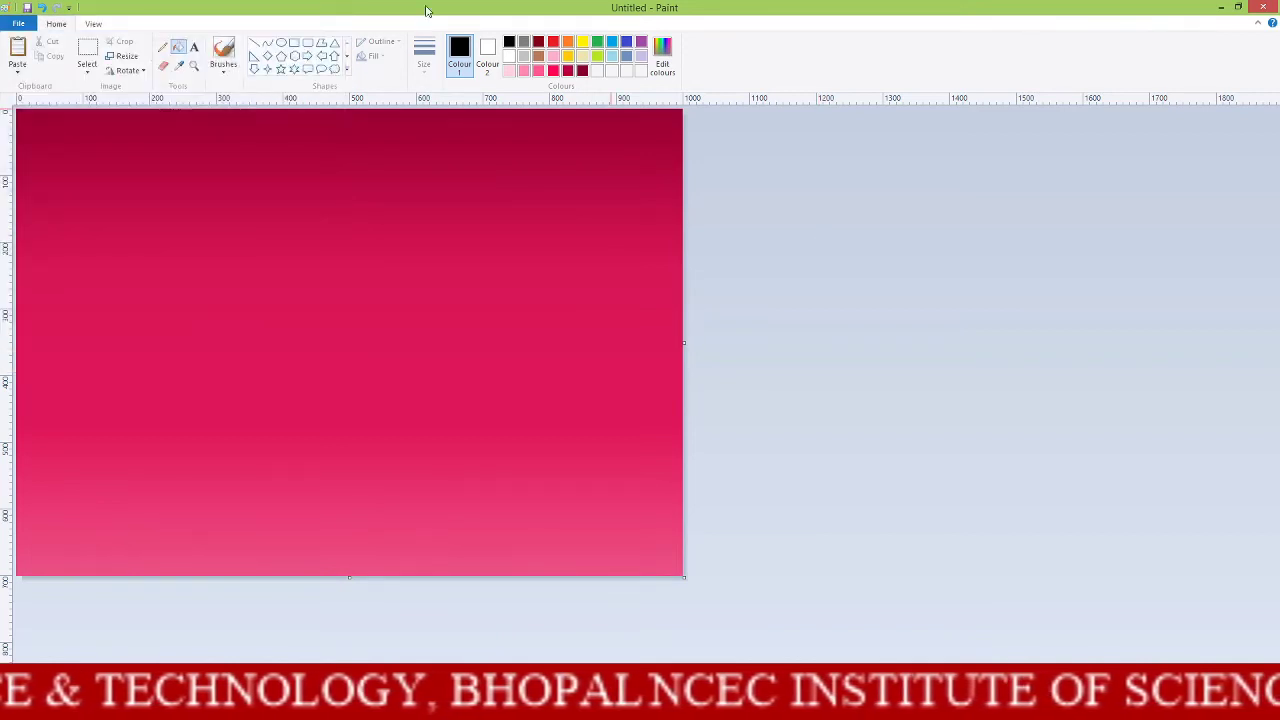
left_click(15, 24)
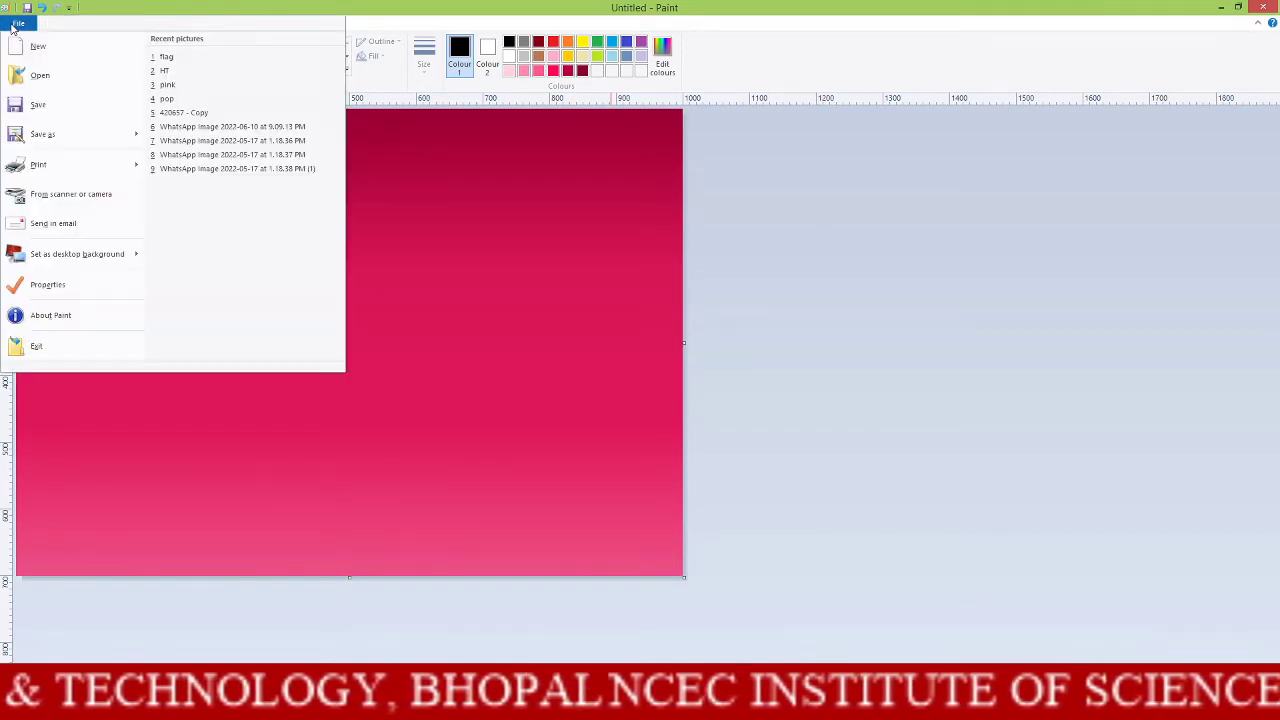
left_click(36, 47)
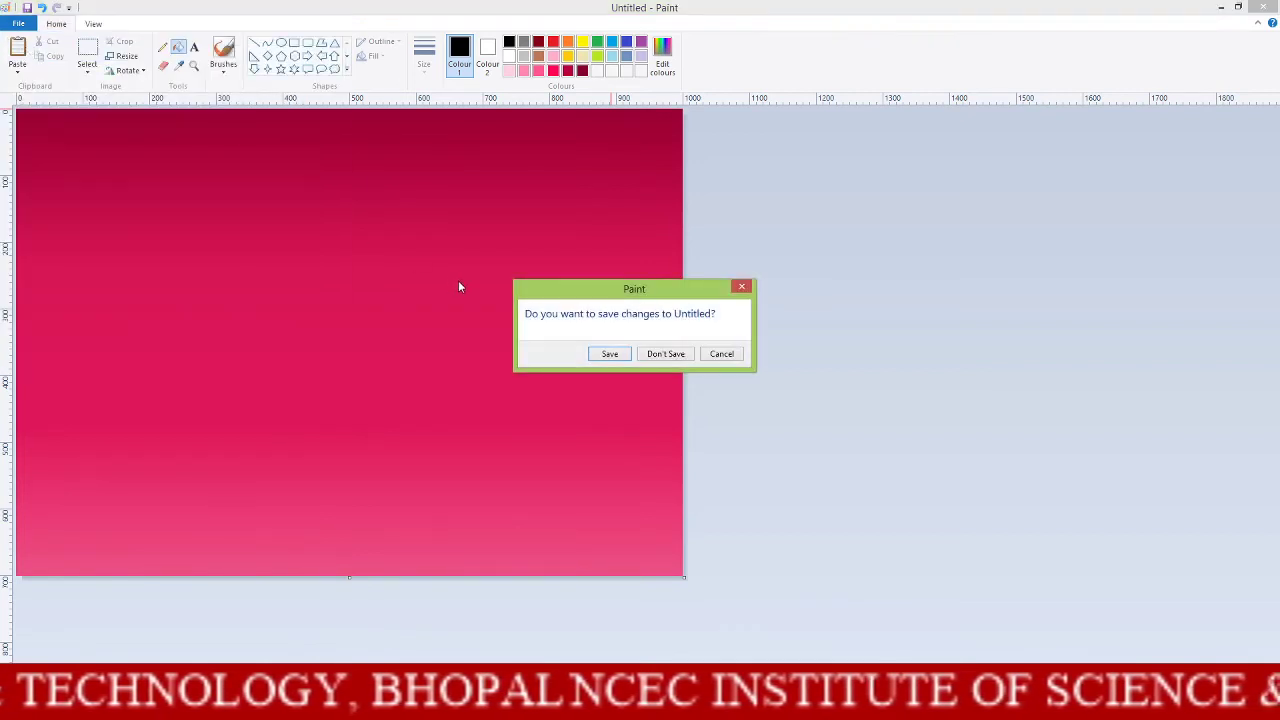
Save the current pink gradient first as a JPEG named 'pink'
left_click(610, 354)
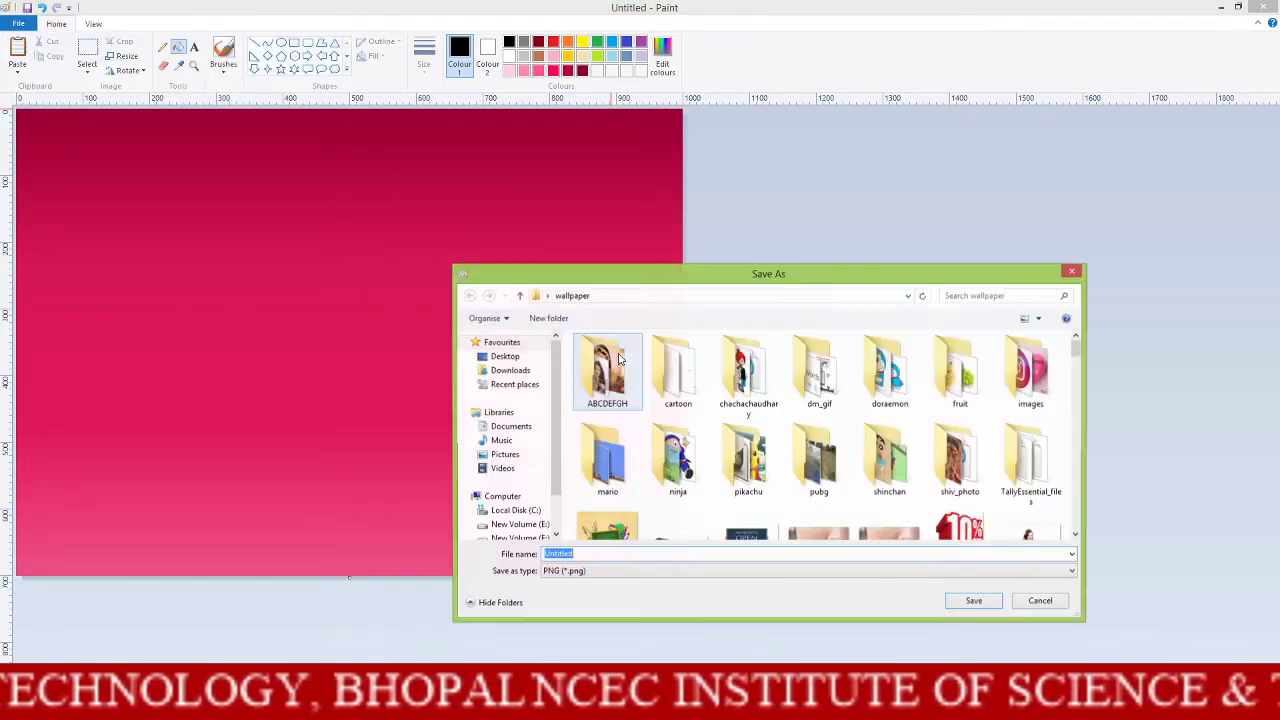
left_click(625, 574)
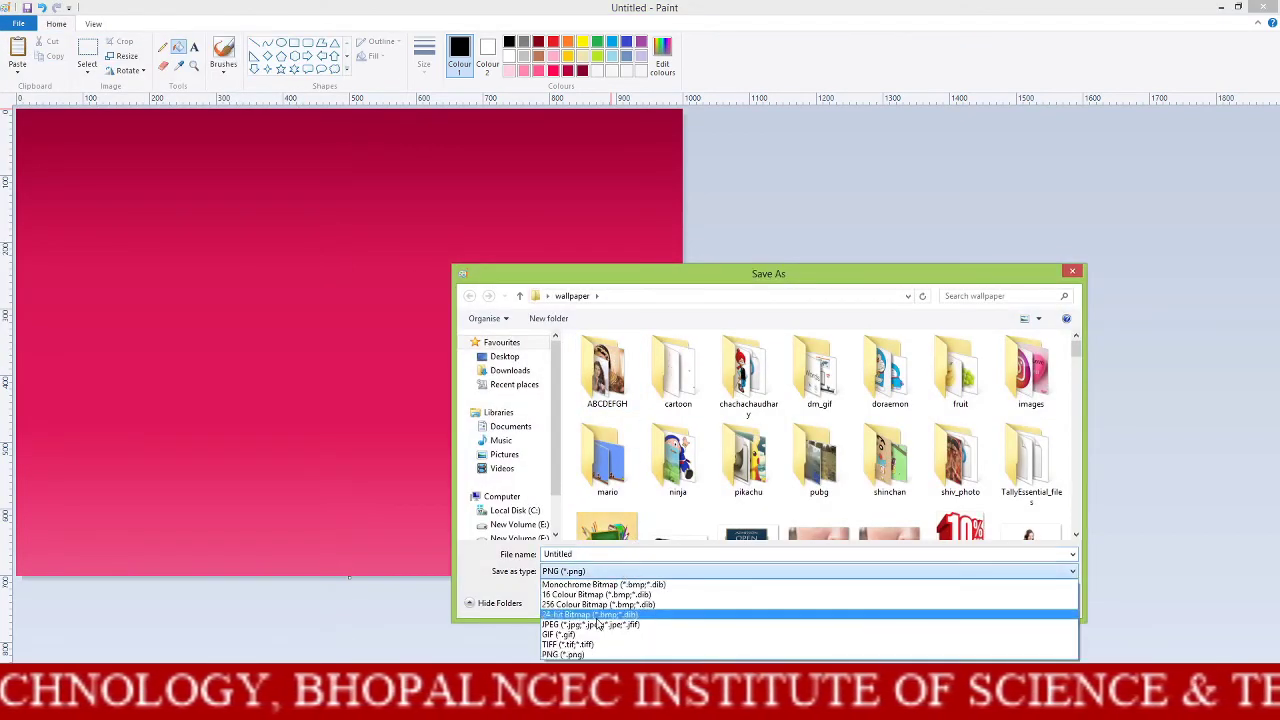
left_click(593, 631)
double_click(599, 554)
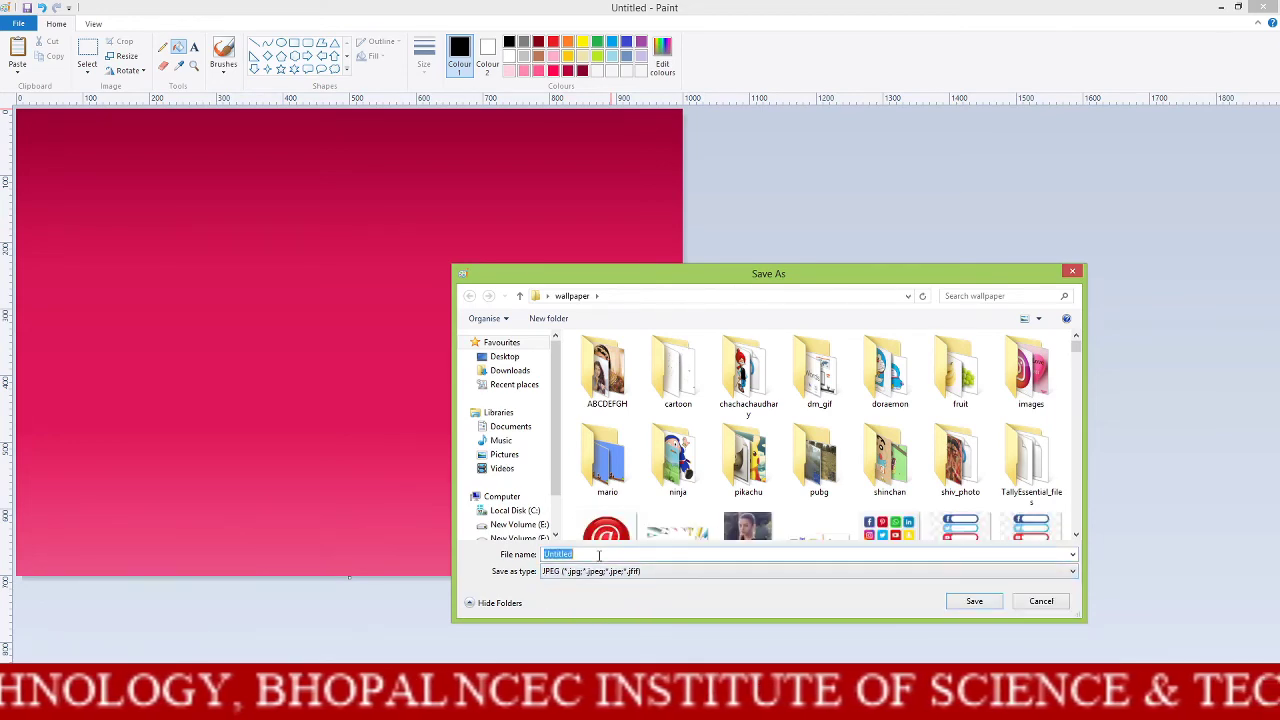
type("pin")
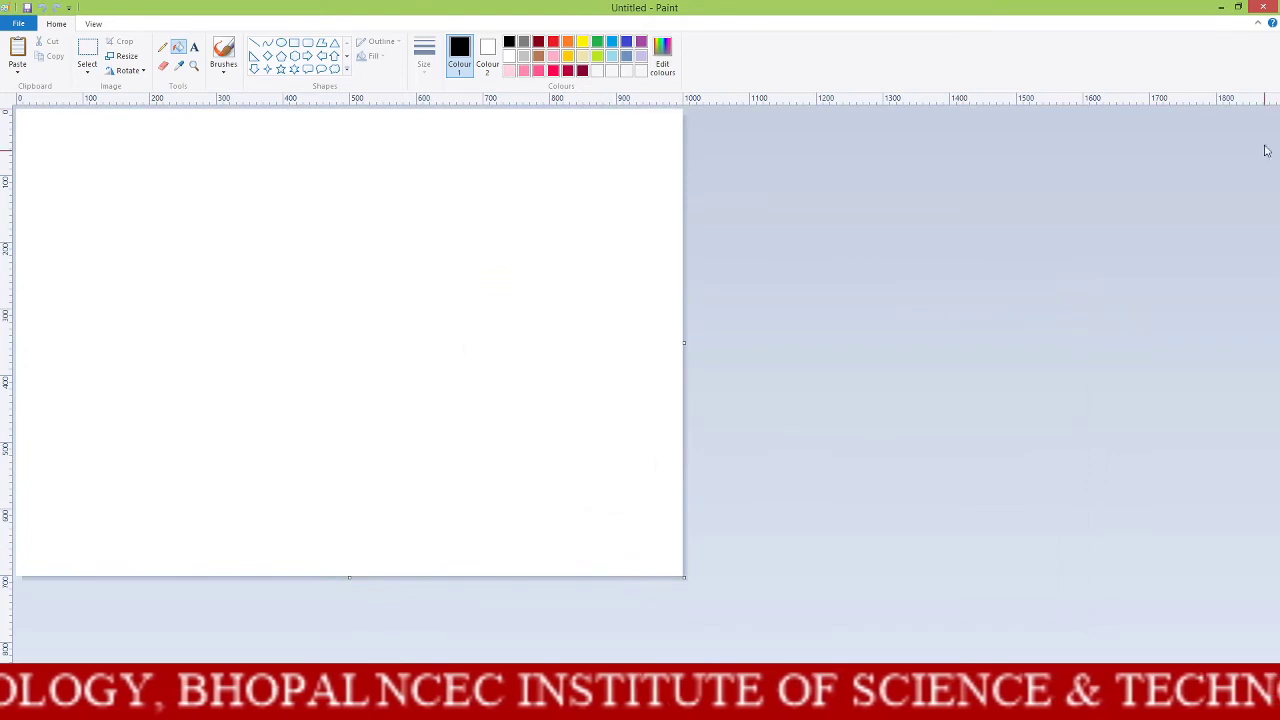
Draw a thin black line from the top-left corner to the bottom-right corner
left_click(254, 43)
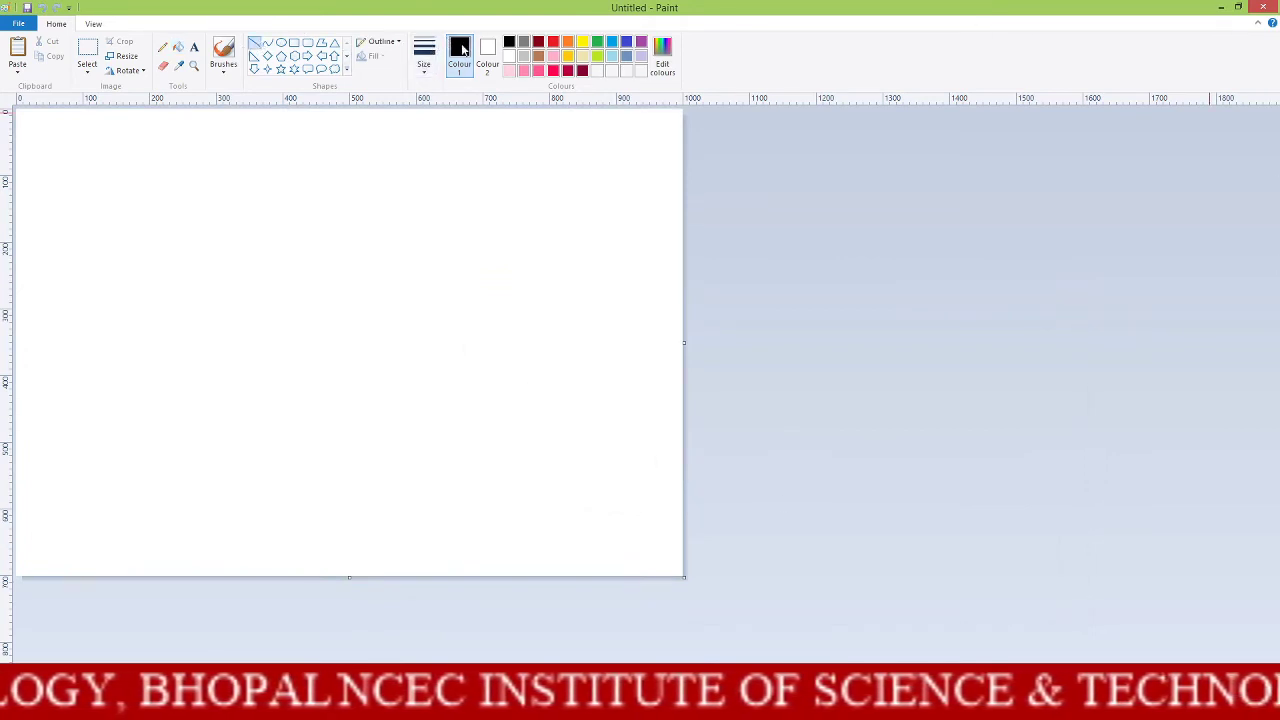
left_click(427, 52)
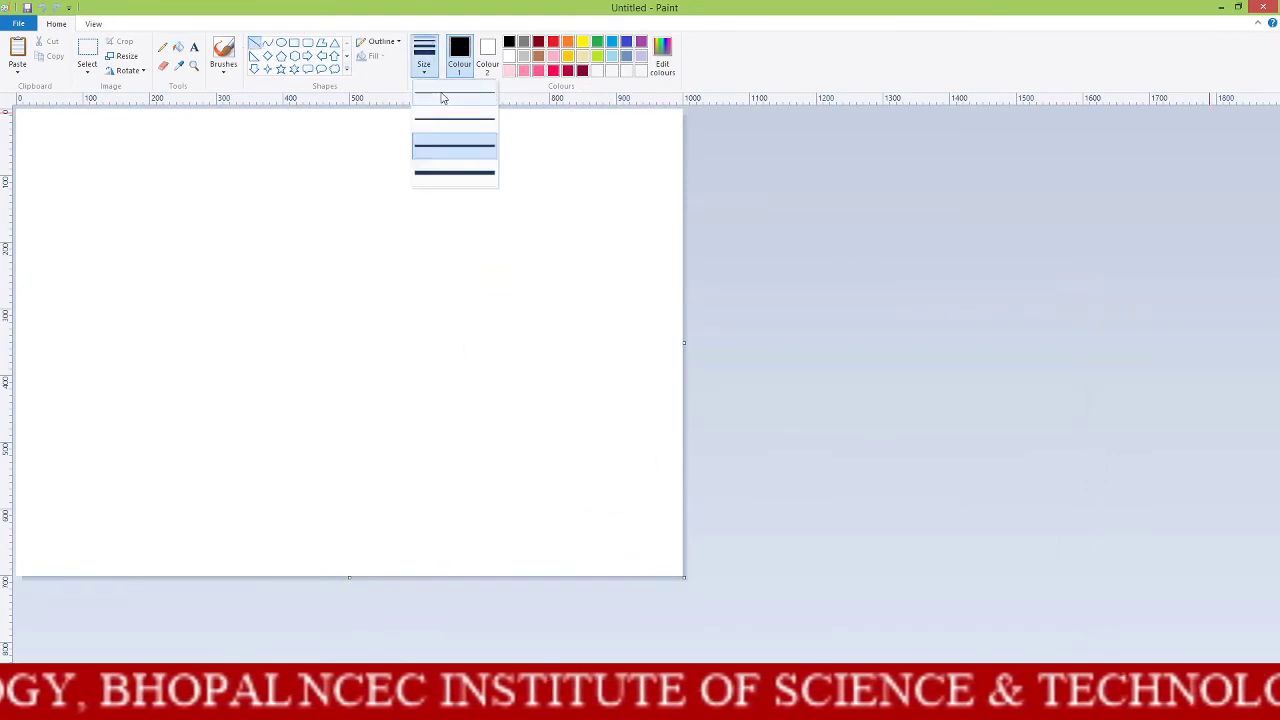
left_click(444, 100)
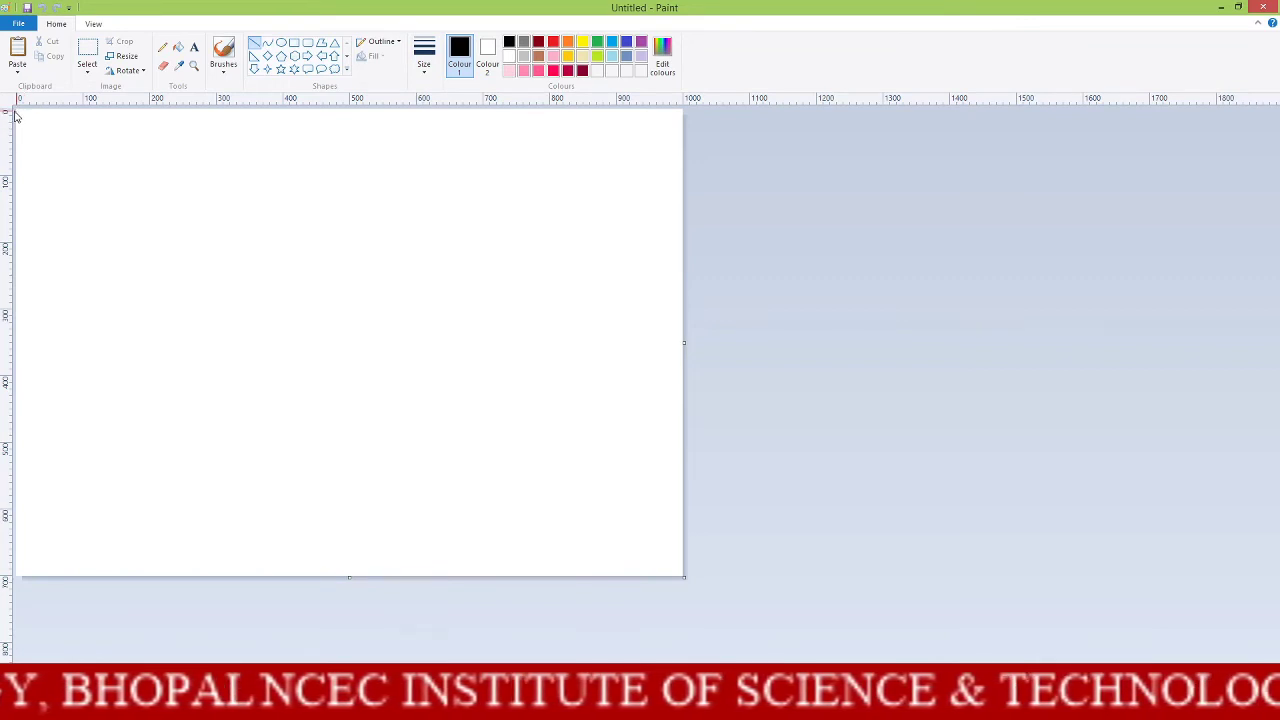
left_click_drag(16, 110, 694, 585)
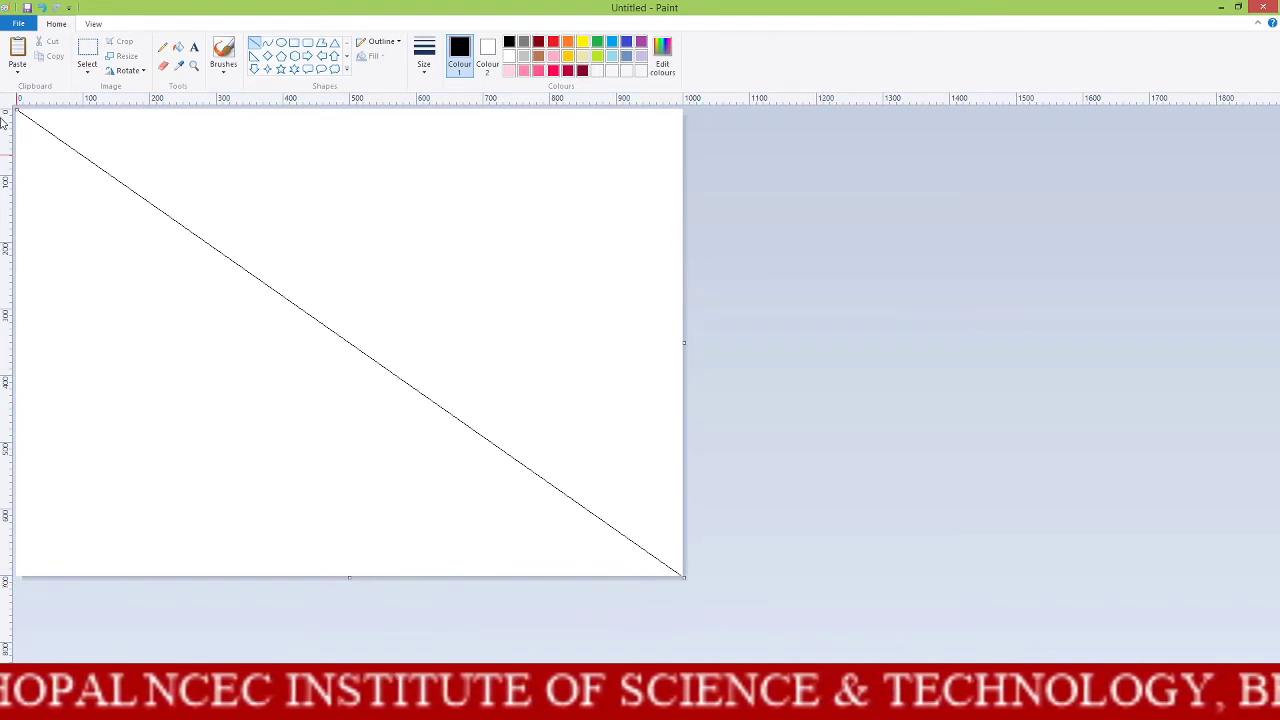
left_click_drag(16, 112, 5, 104)
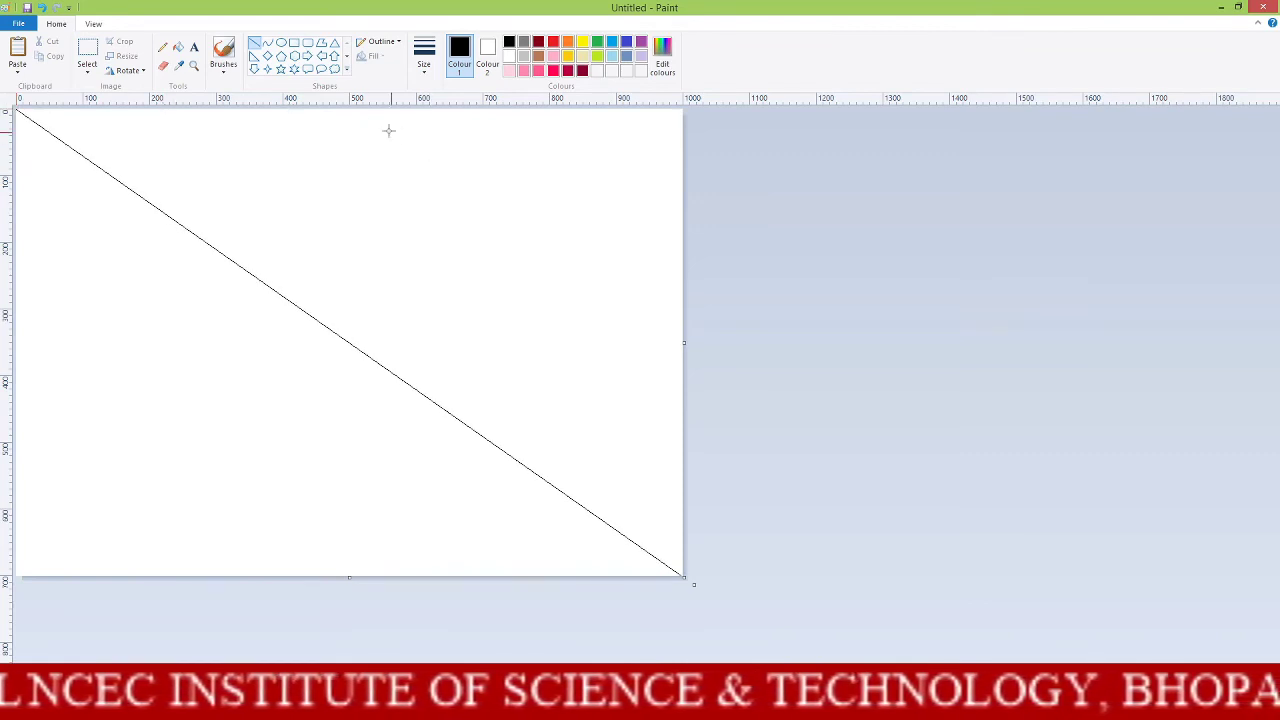
Draw a second line from the top-right corner to the bottom-left, forming the X
left_click(256, 45)
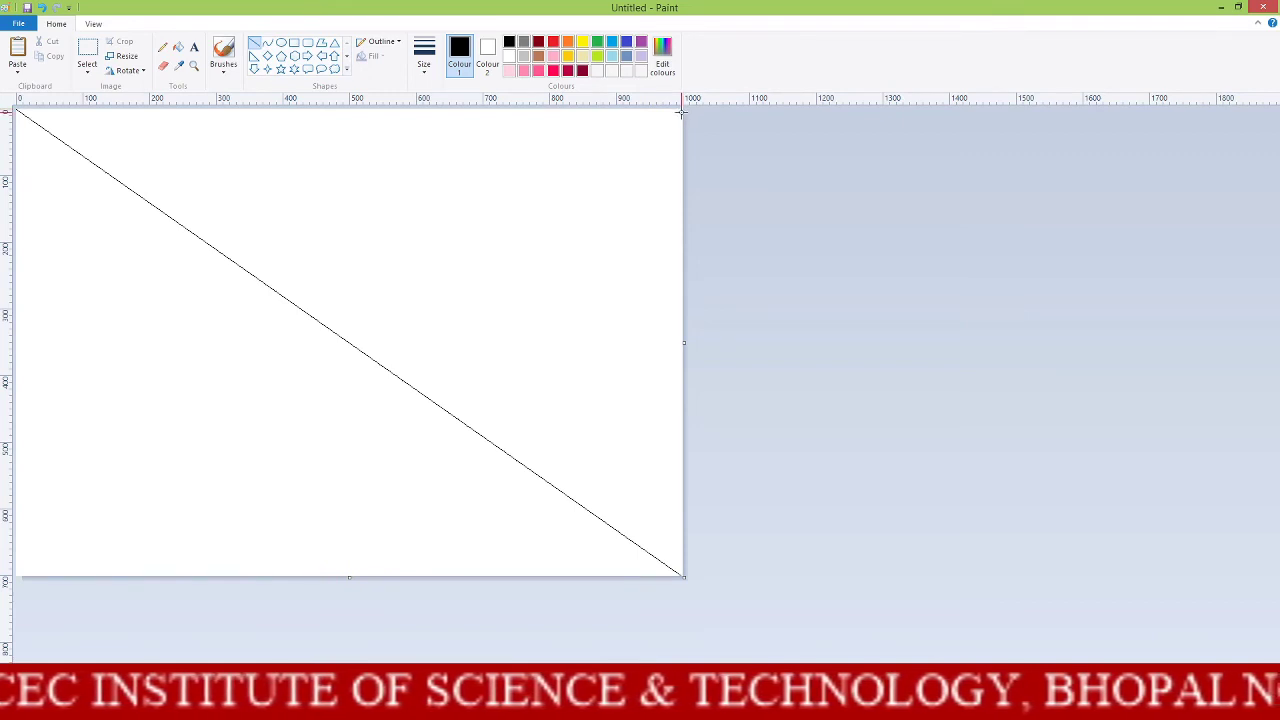
mouse_move(681, 113)
left_mouse_down()
mouse_move(349, 360)
mouse_move(40, 546)
mouse_move(16, 576)
left_mouse_up()
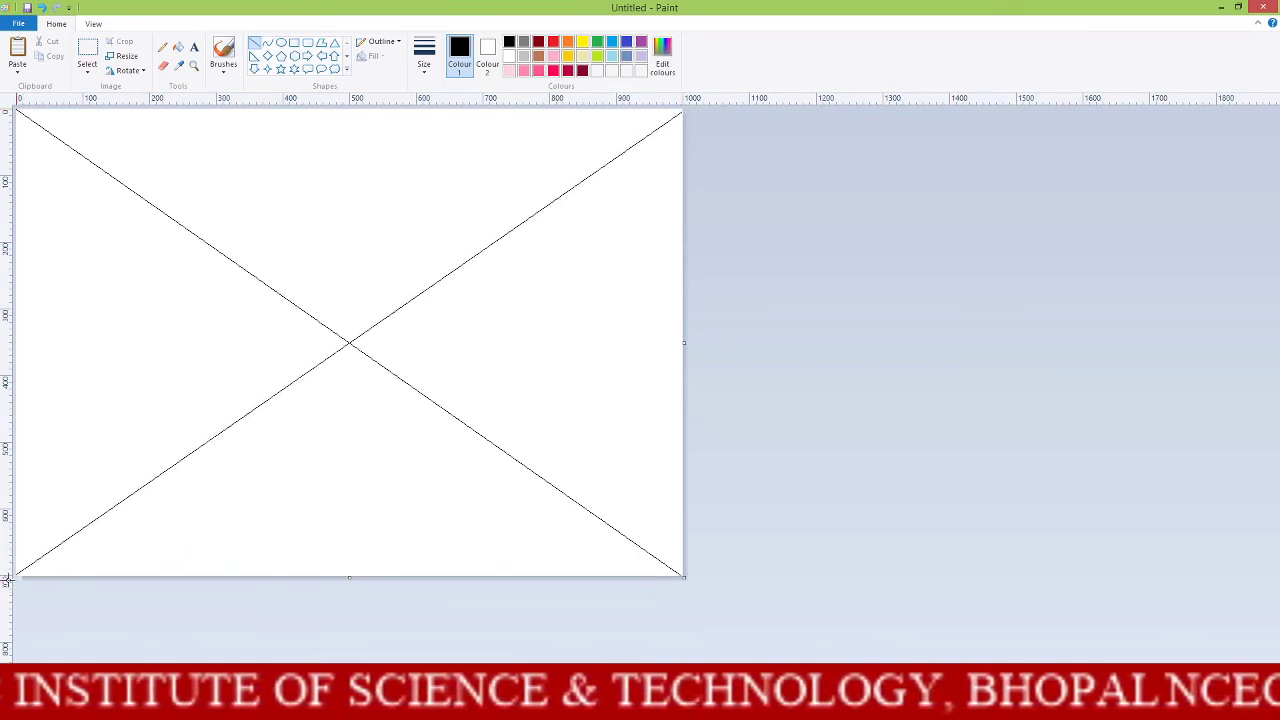
left_click_drag(677, 120, 690, 102)
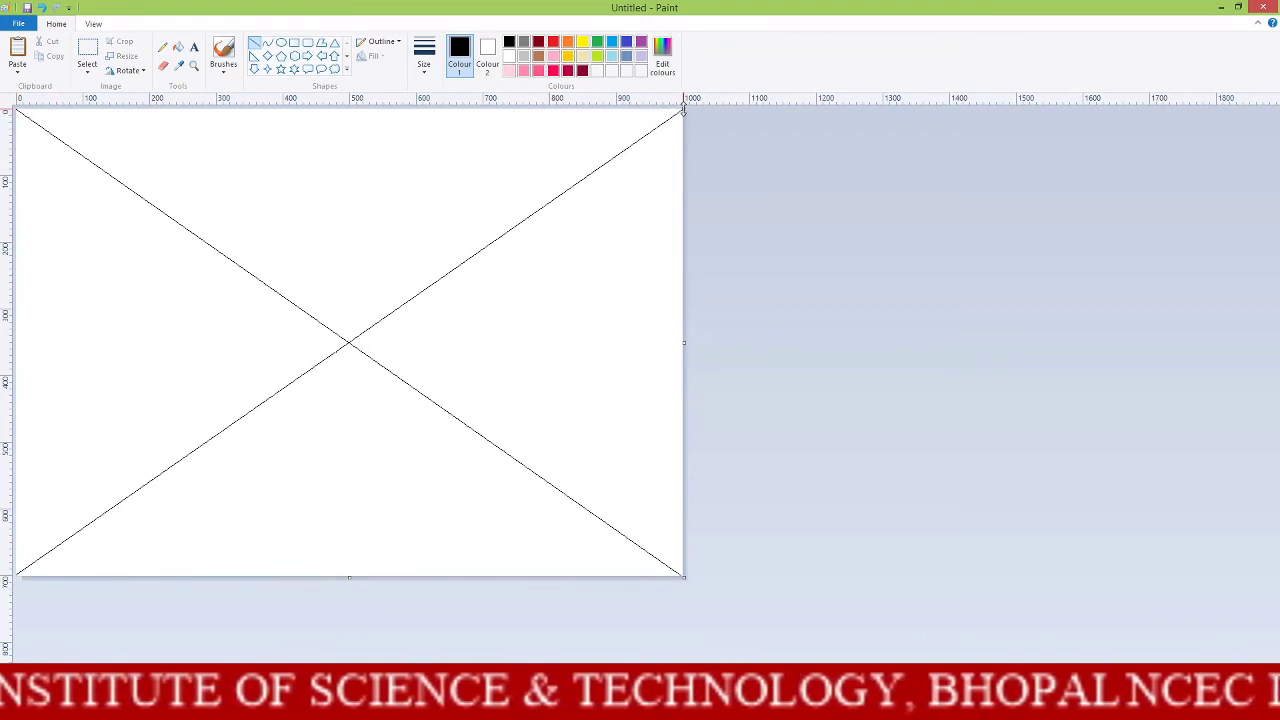
left_click(690, 102)
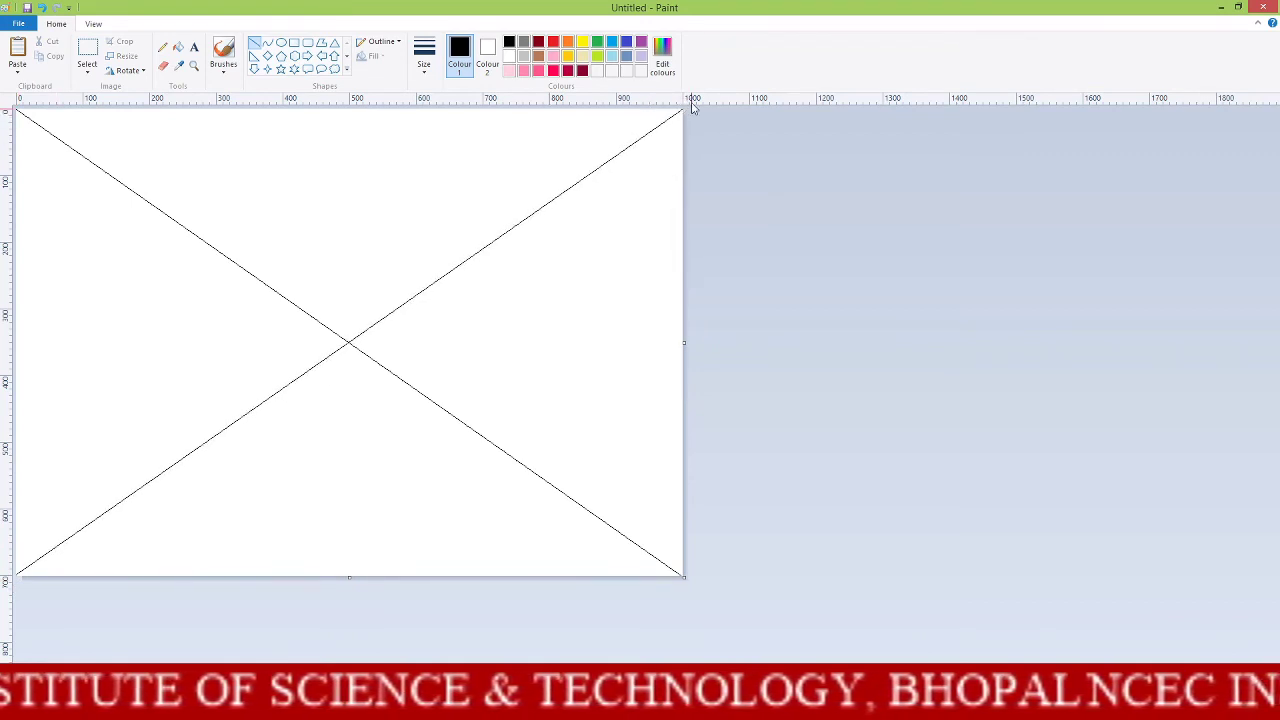
Fill the X's top triangle with orange and its bottom triangle with lime green
left_click(178, 48)
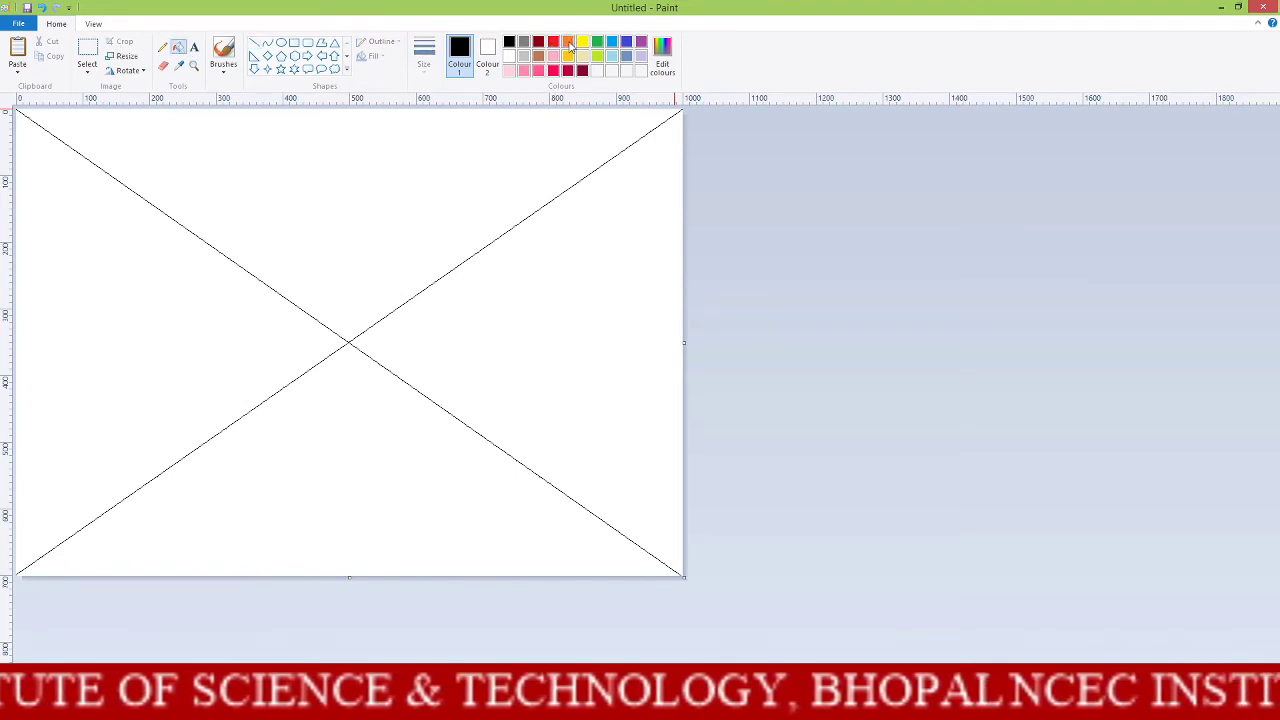
left_click(568, 44)
left_click(380, 202)
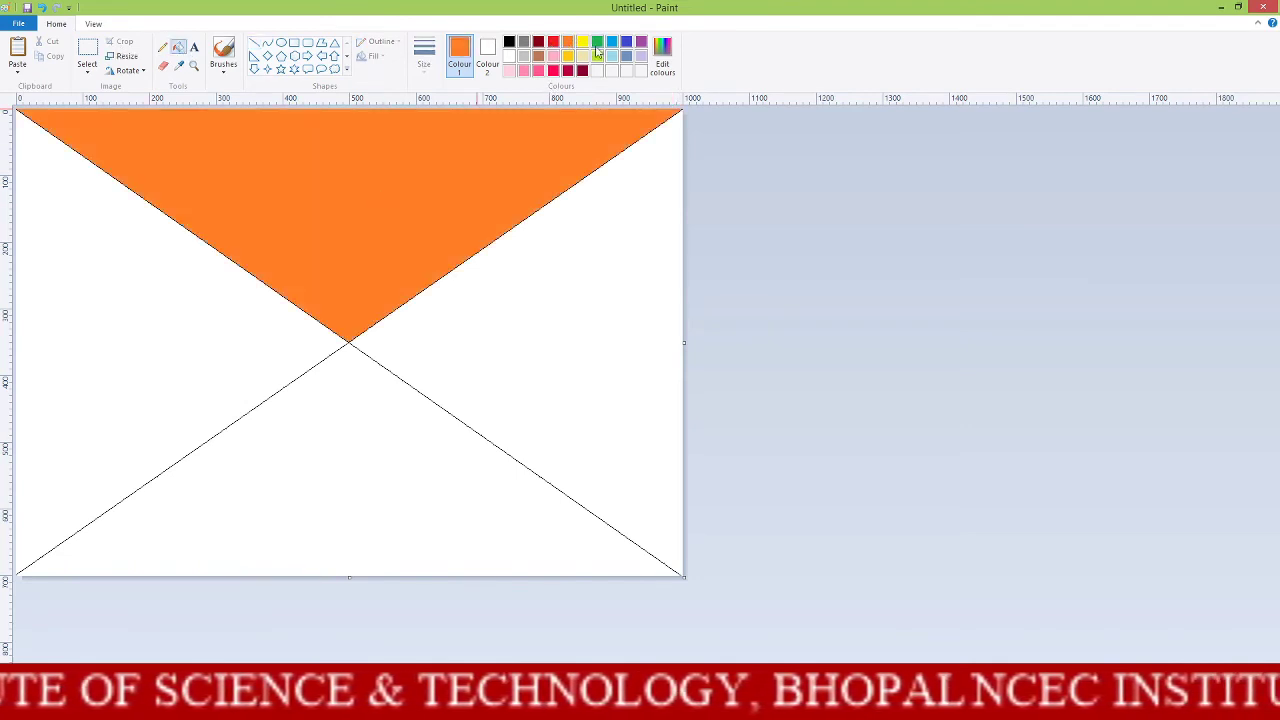
left_click(599, 56)
left_click(280, 476)
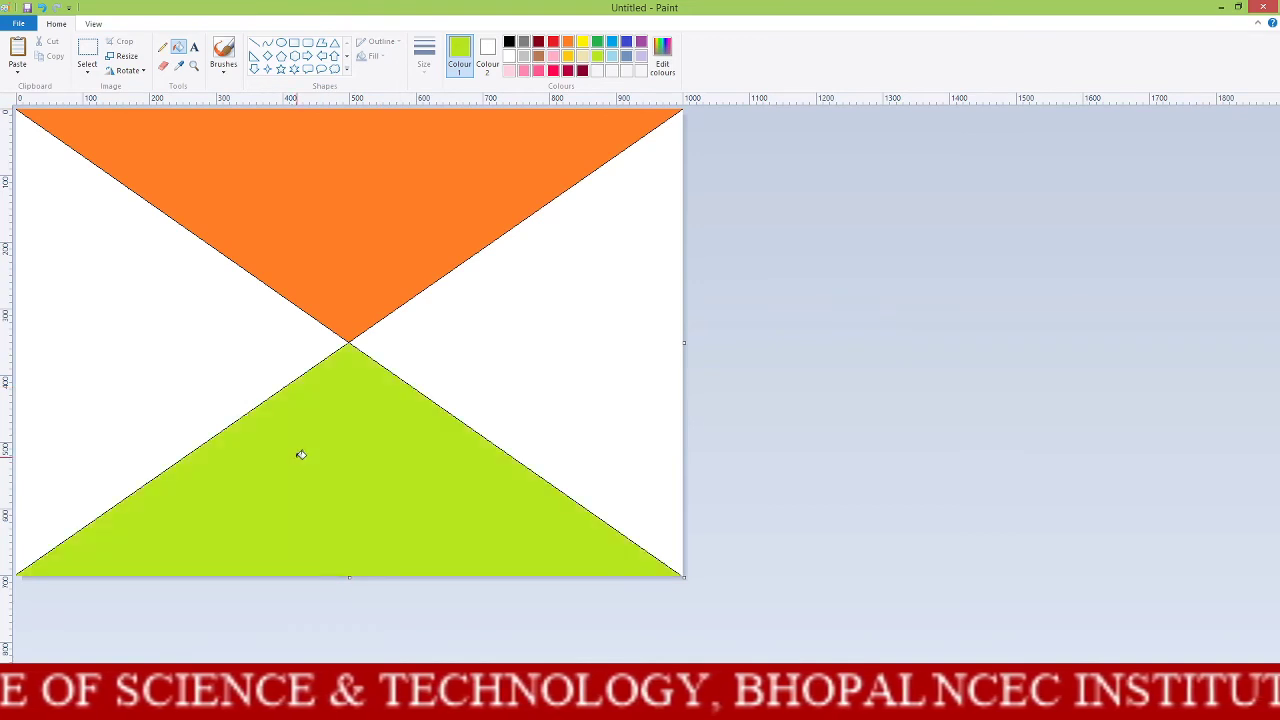
left_click(126, 57)
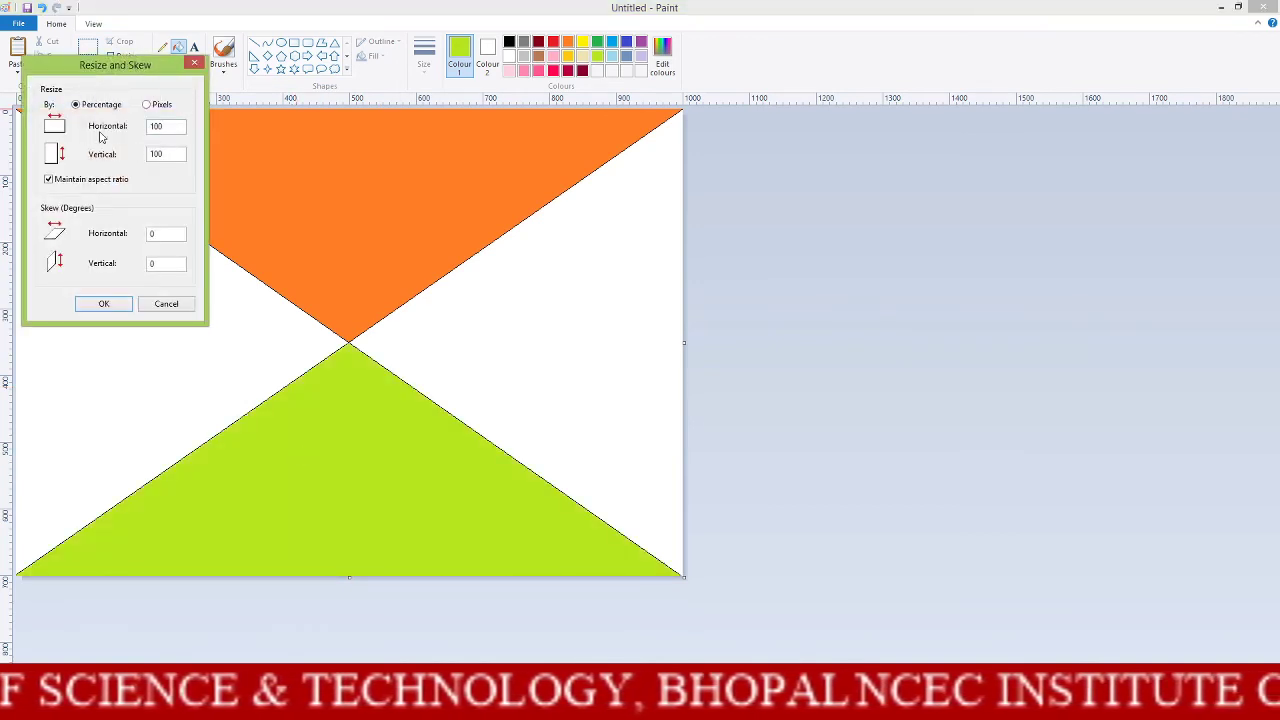
Squeeze the canvas to 1 pixel wide, then stretch it back to 1000×701 pixels
left_click(50, 180)
type("1")
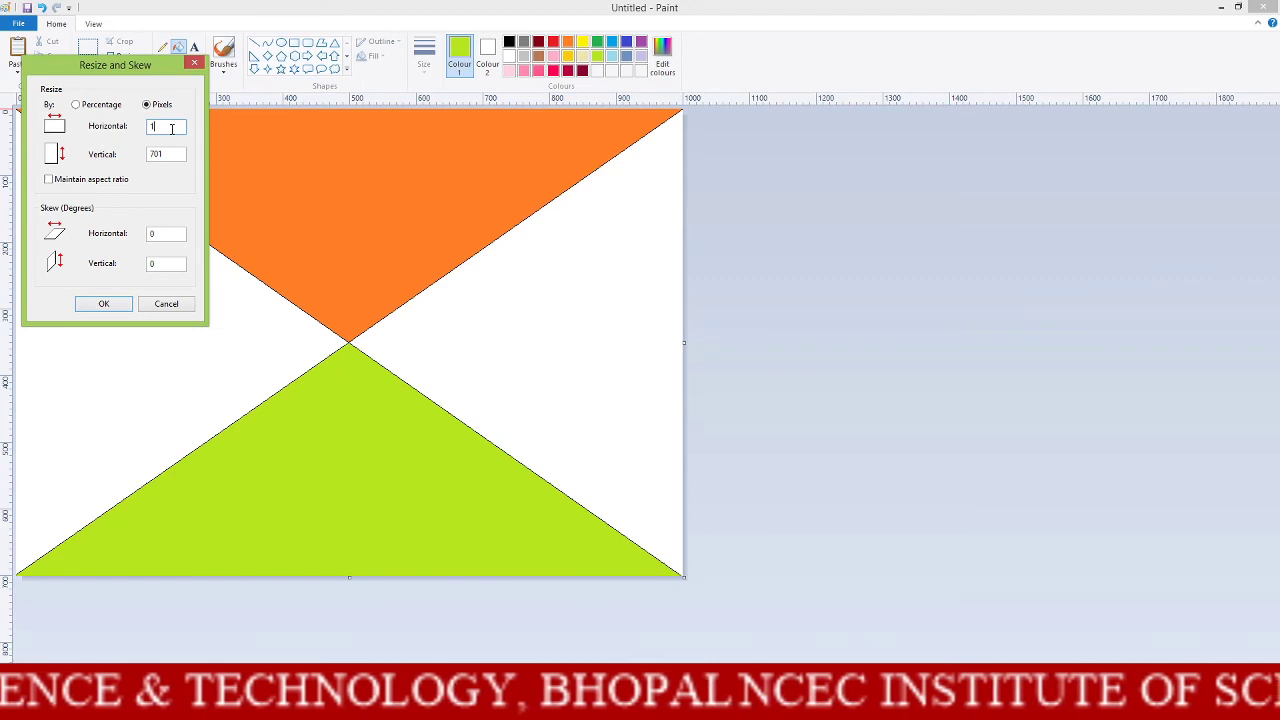
left_click(104, 304)
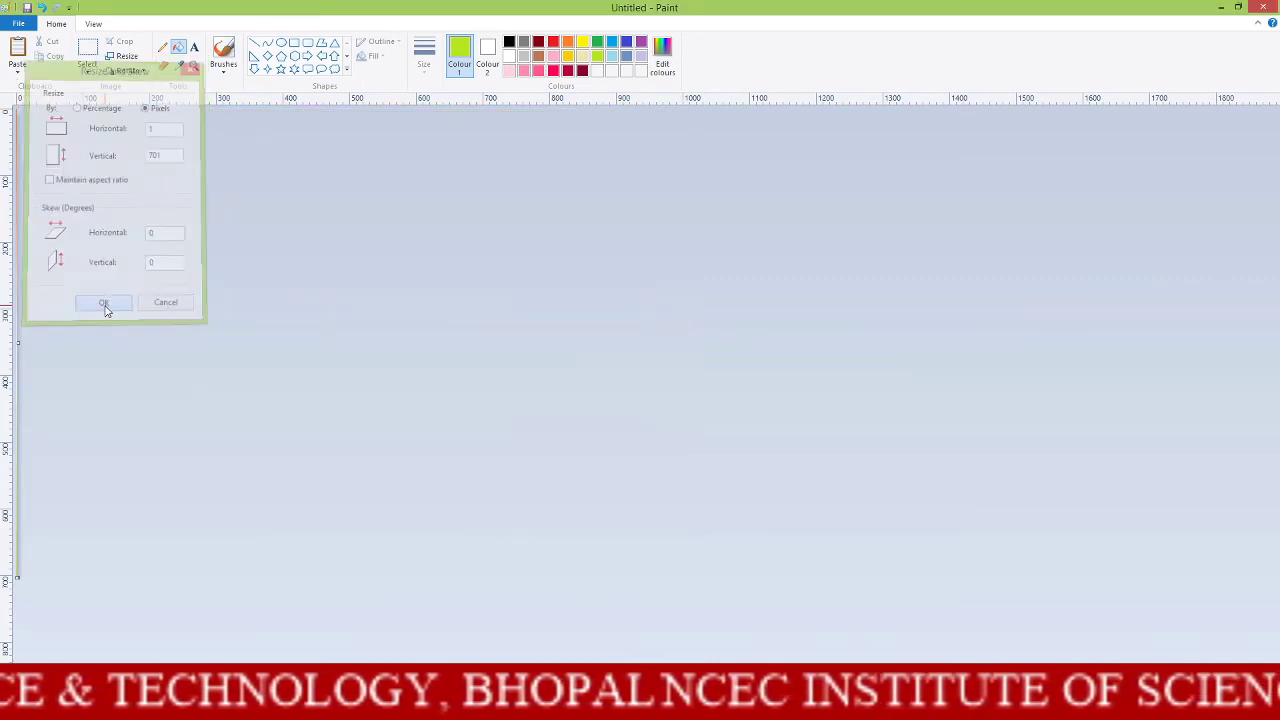
left_click(128, 59)
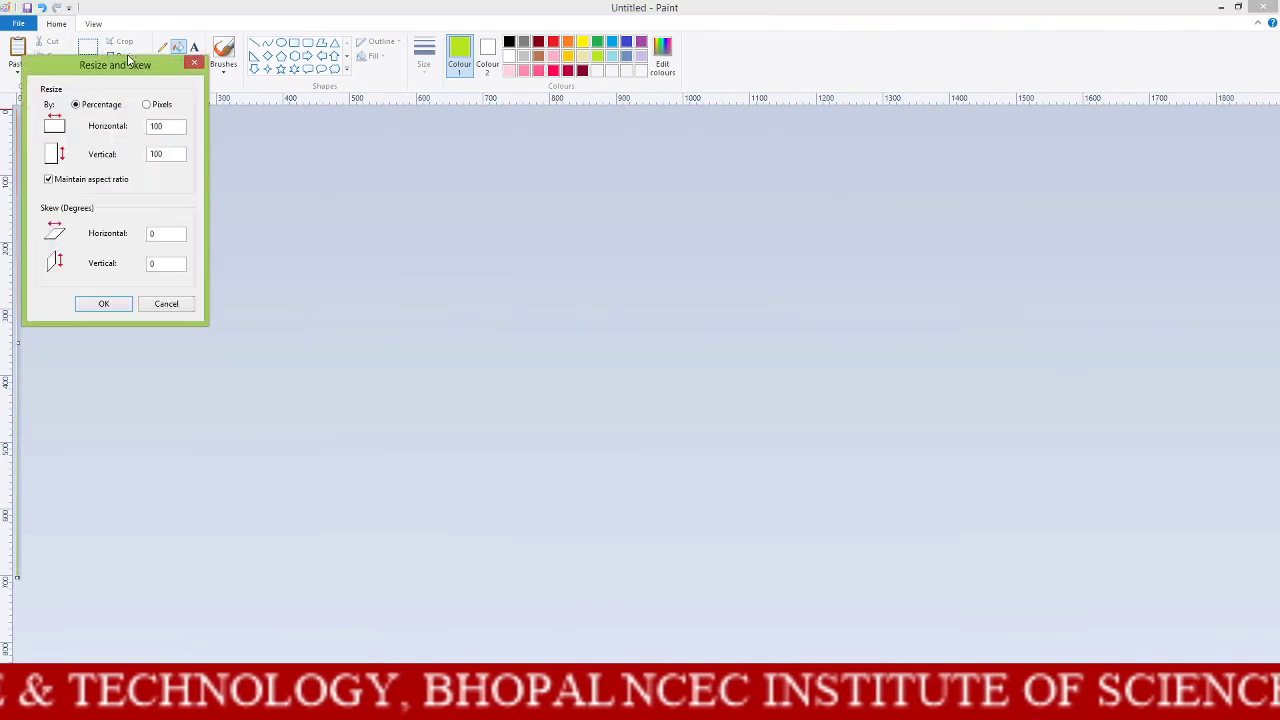
left_click(152, 104)
left_click(49, 180)
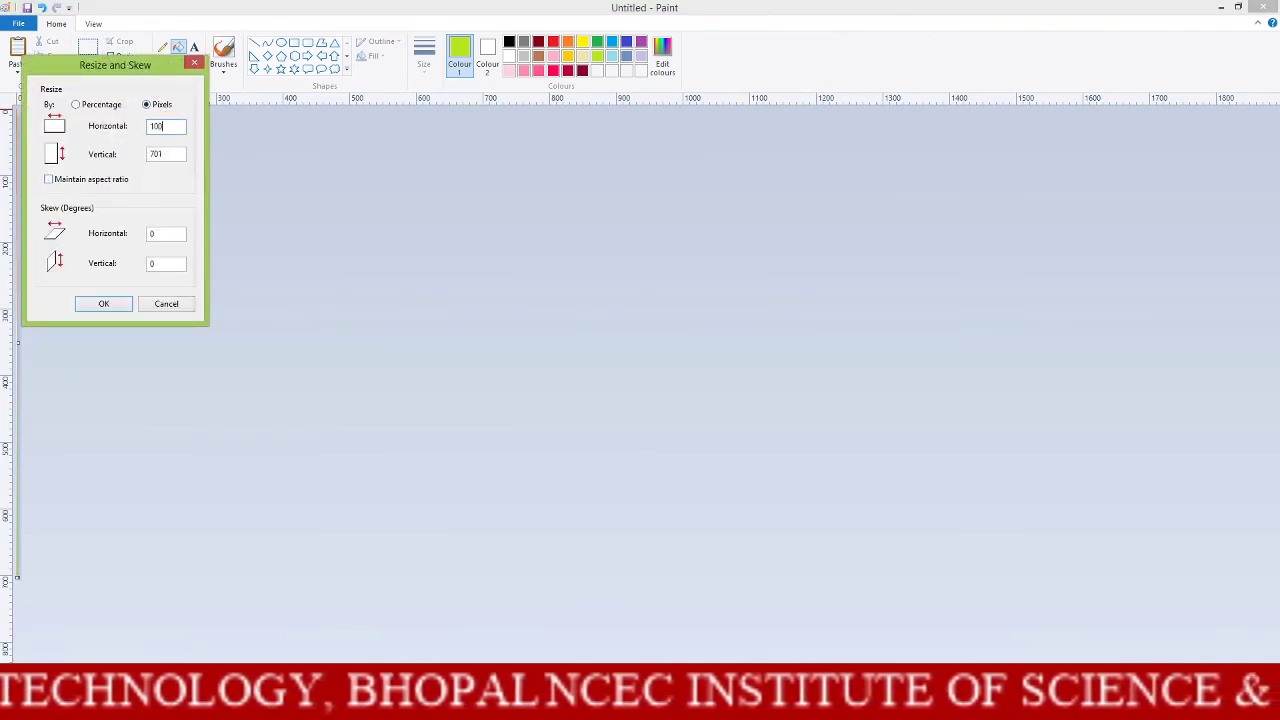
left_click(106, 304)
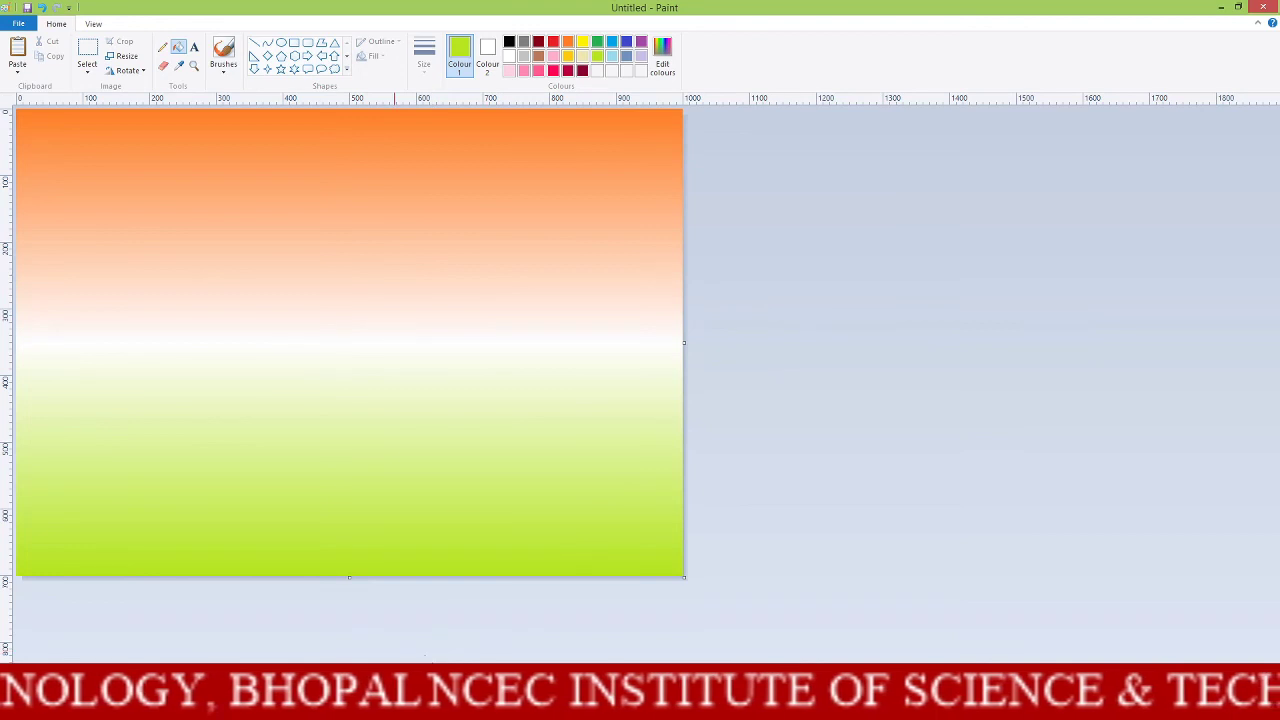
key("alt+Tab")
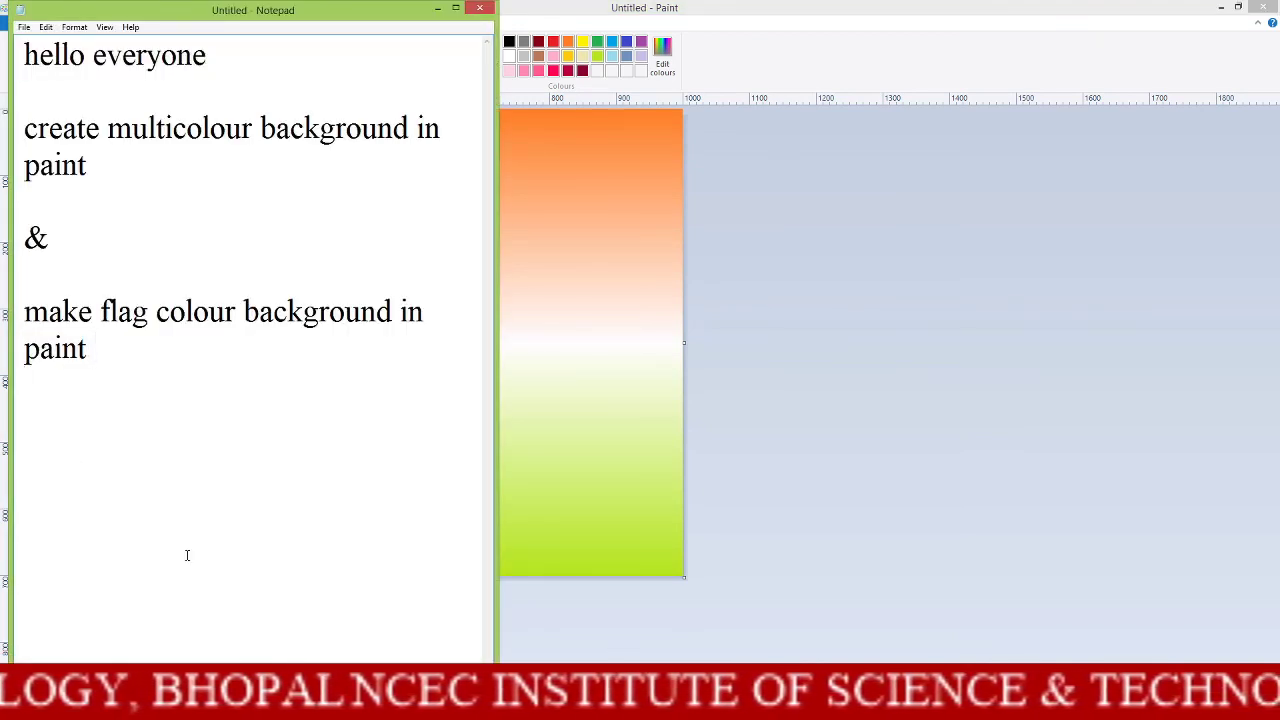
Add closing lines 'Like share comment & subscribe' and 'Thank you' to the Notepad note
type("Like ")
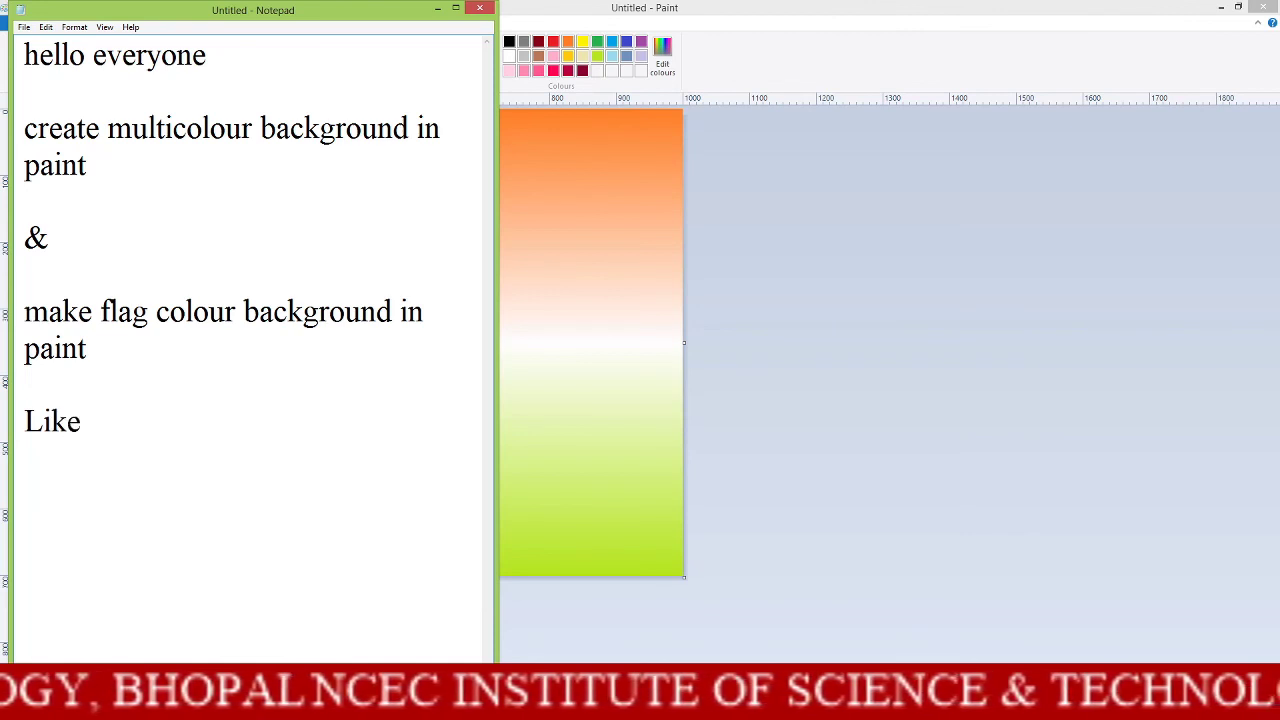
type("share")
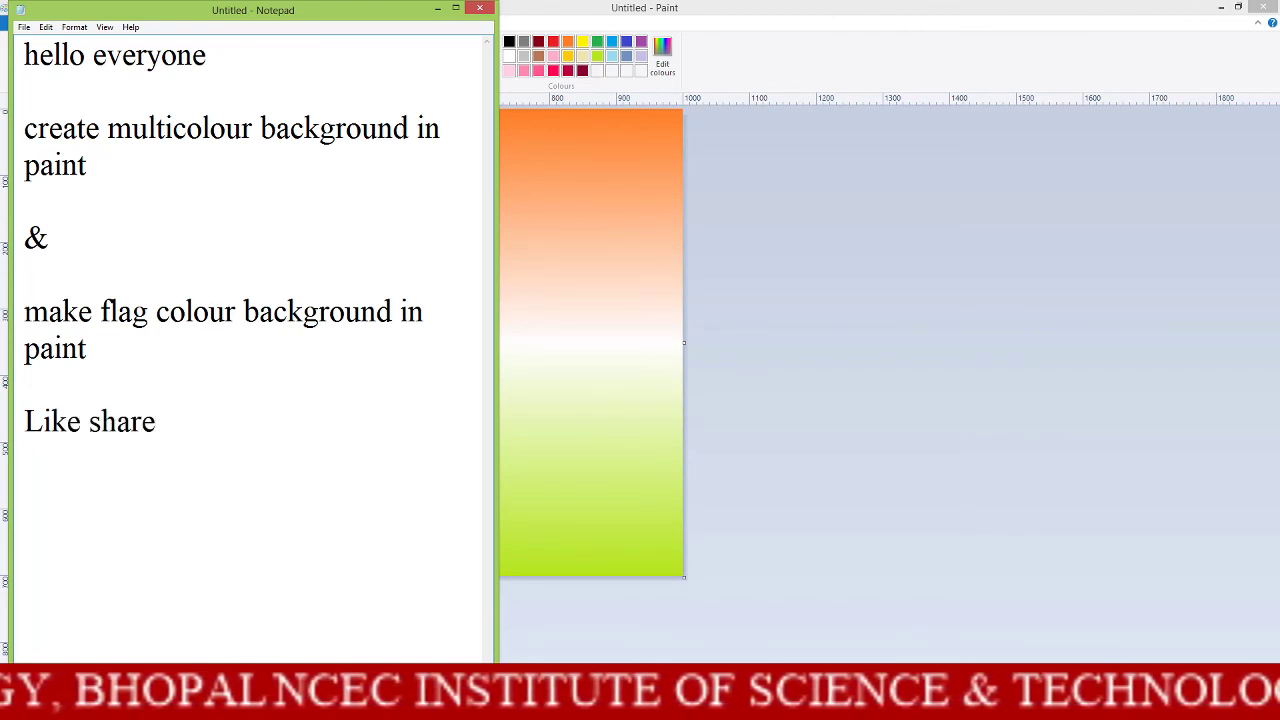
type("co")
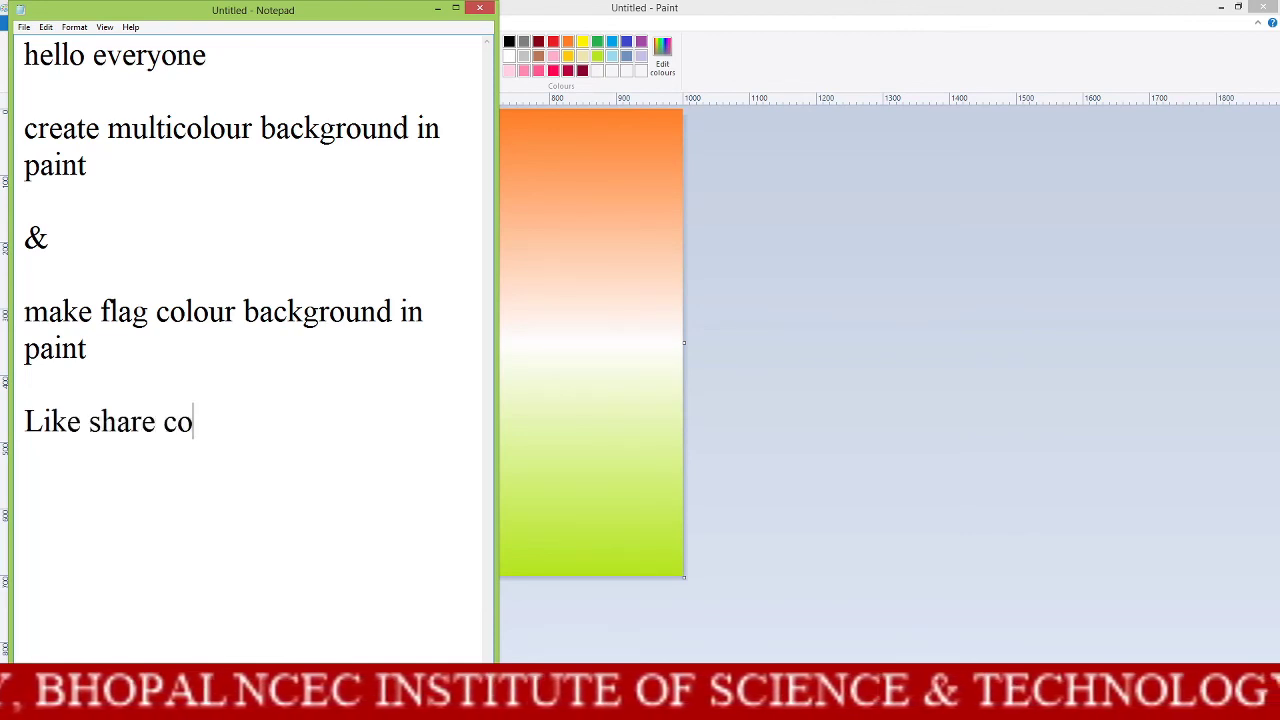
type("mment ")
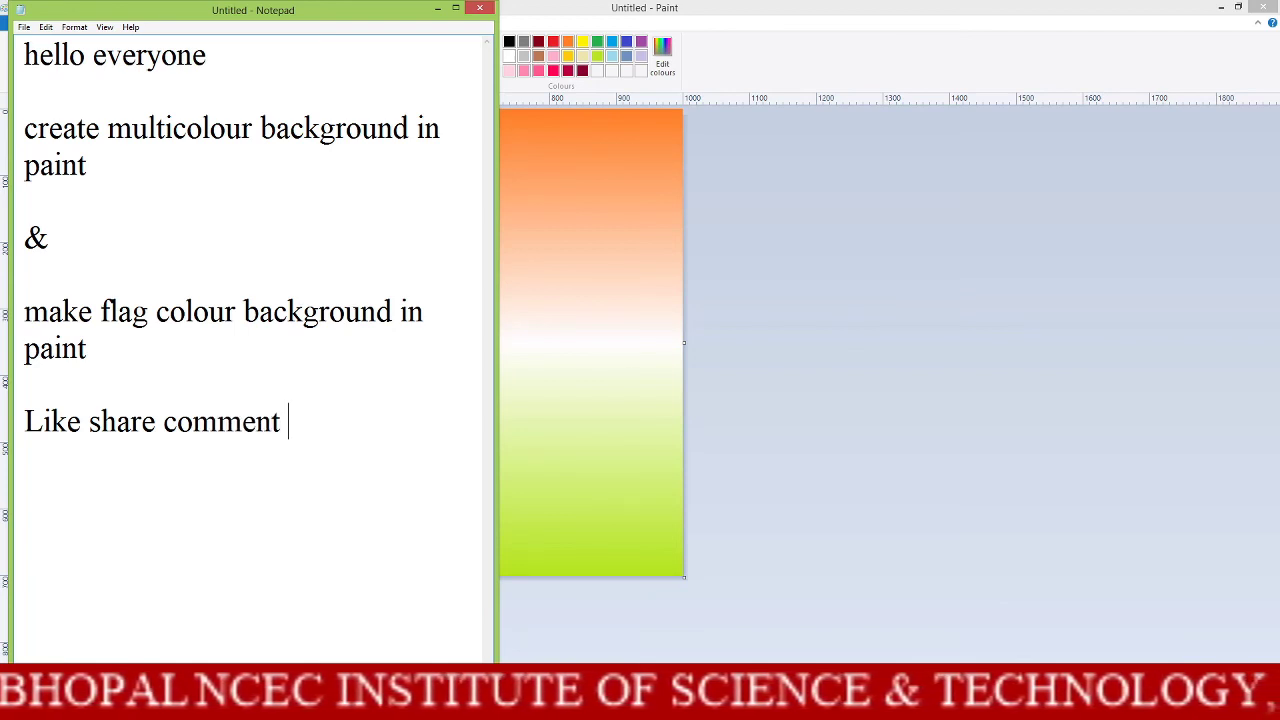
type("&")
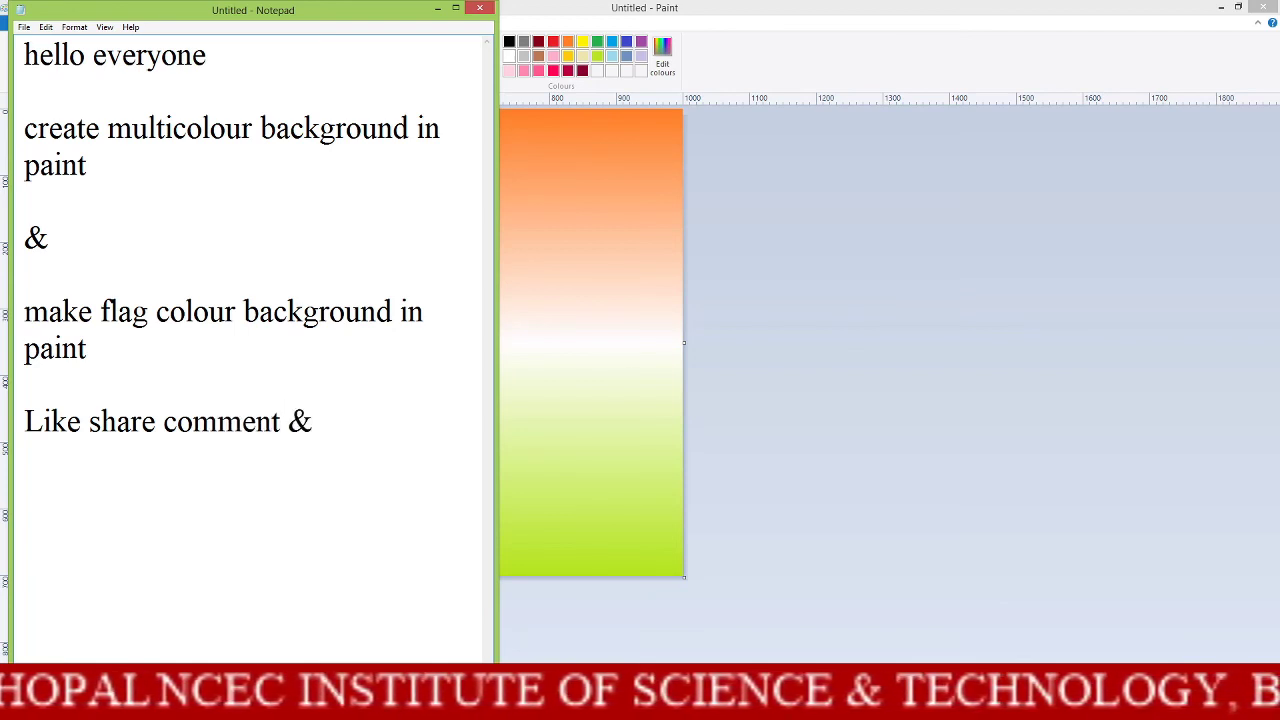
type(" subs")
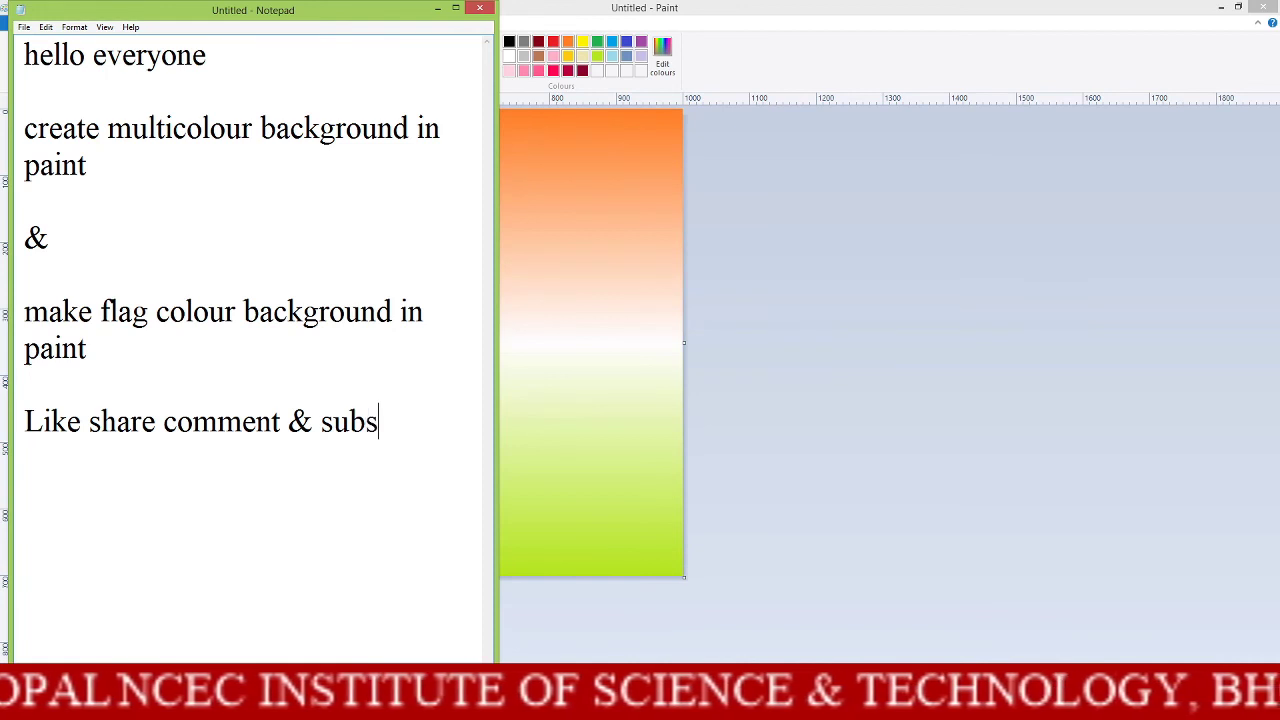
type("crib")
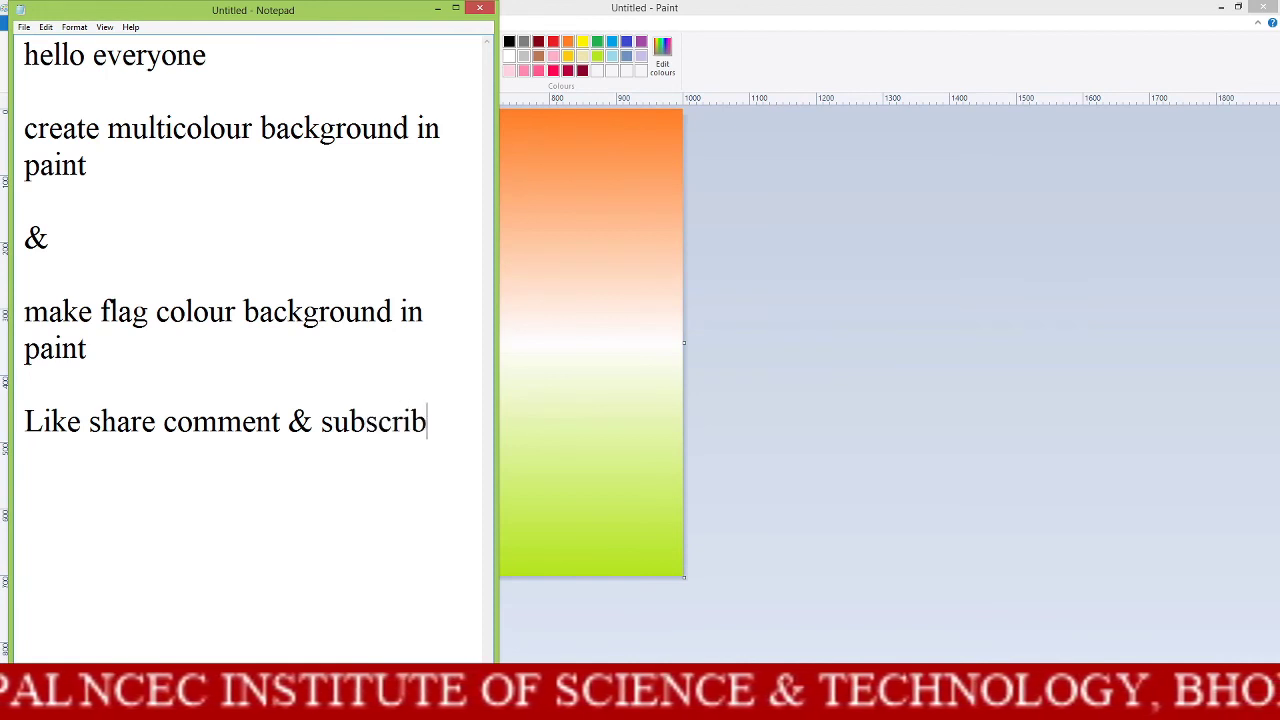
type("e ")
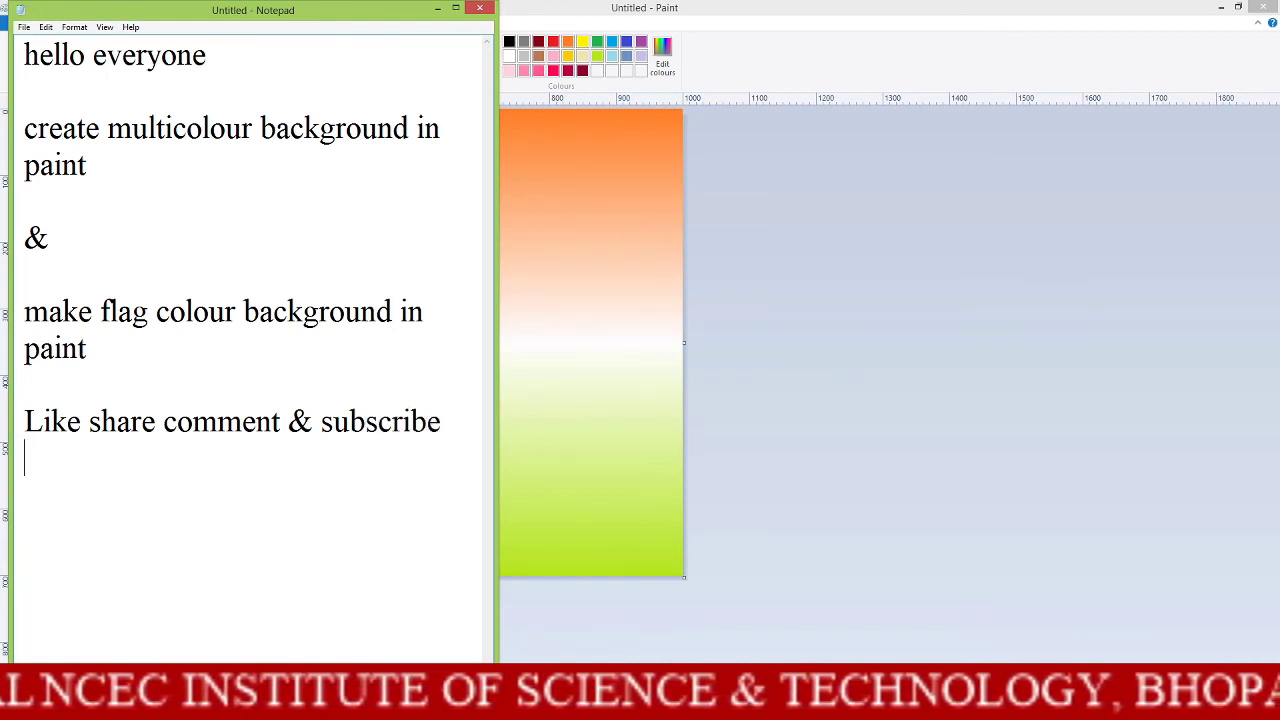
type("T")
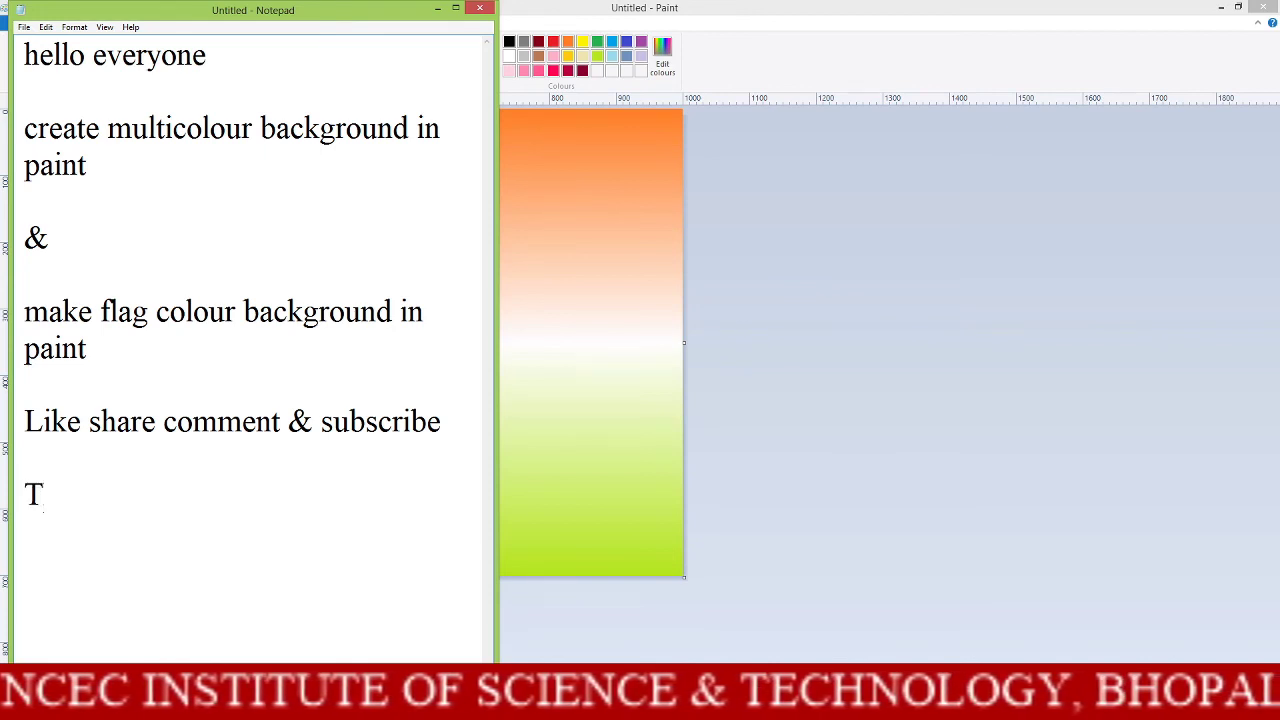
type("hank y")
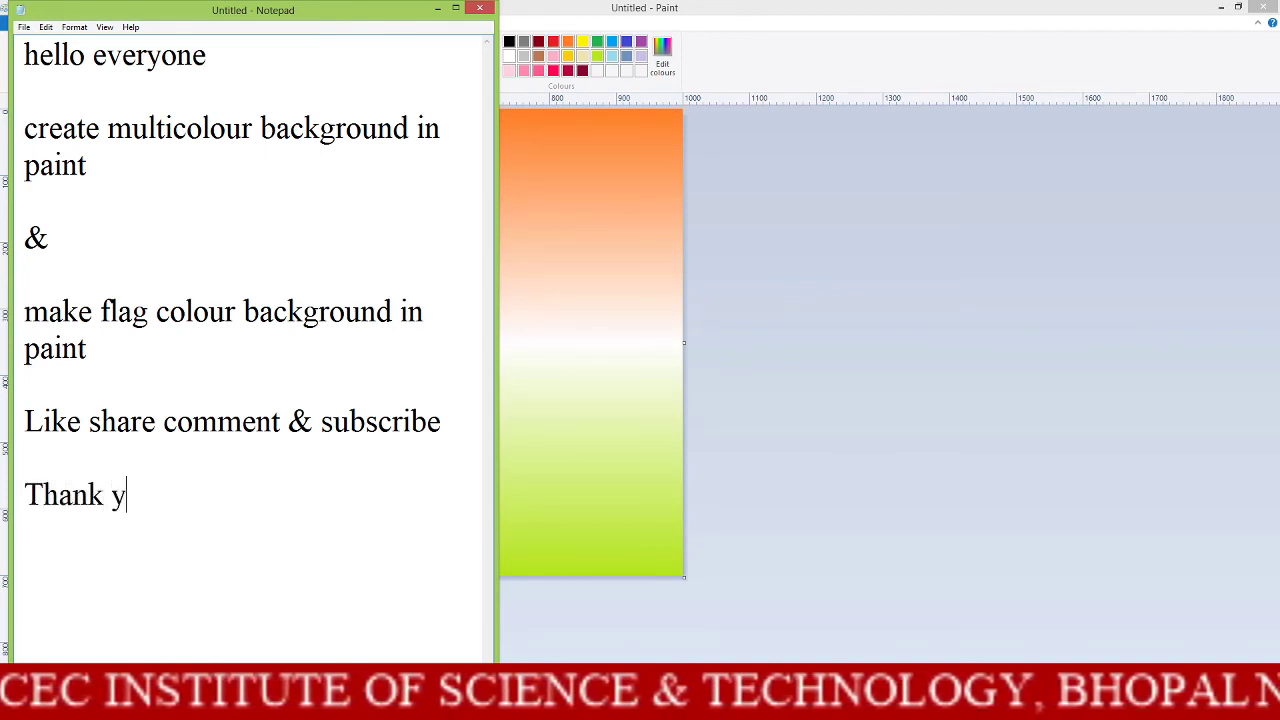
type("ou")
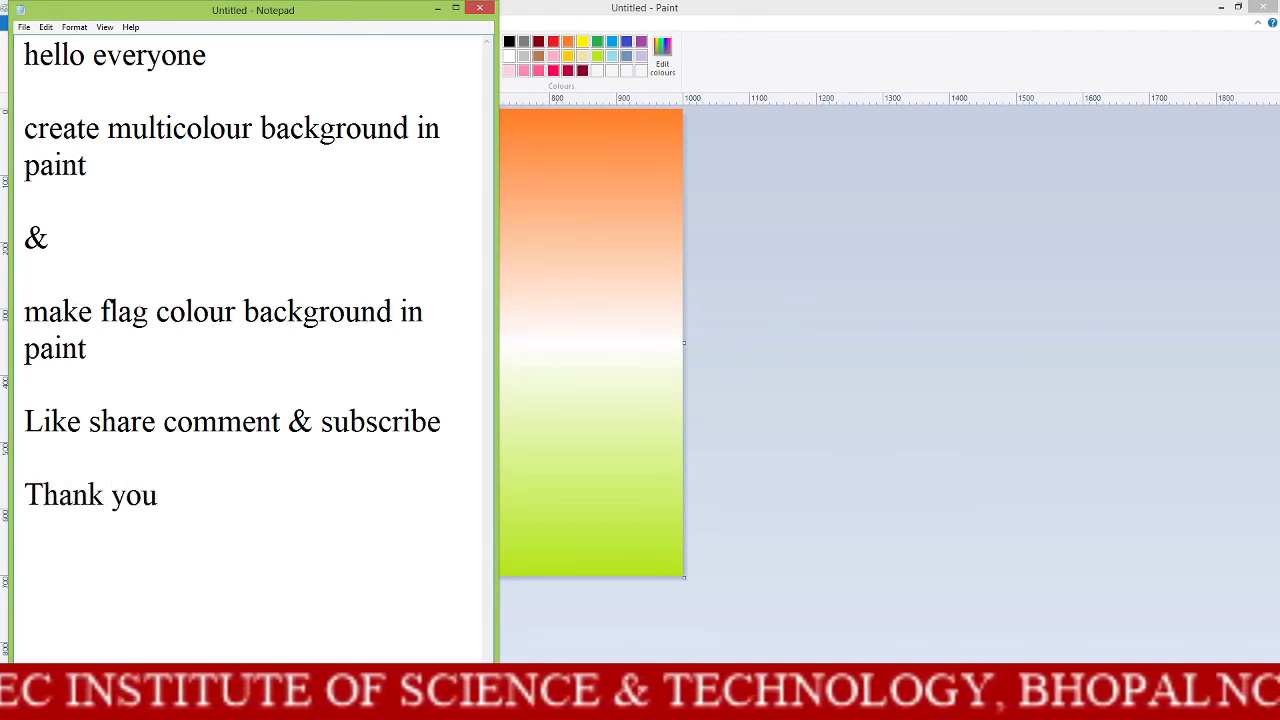